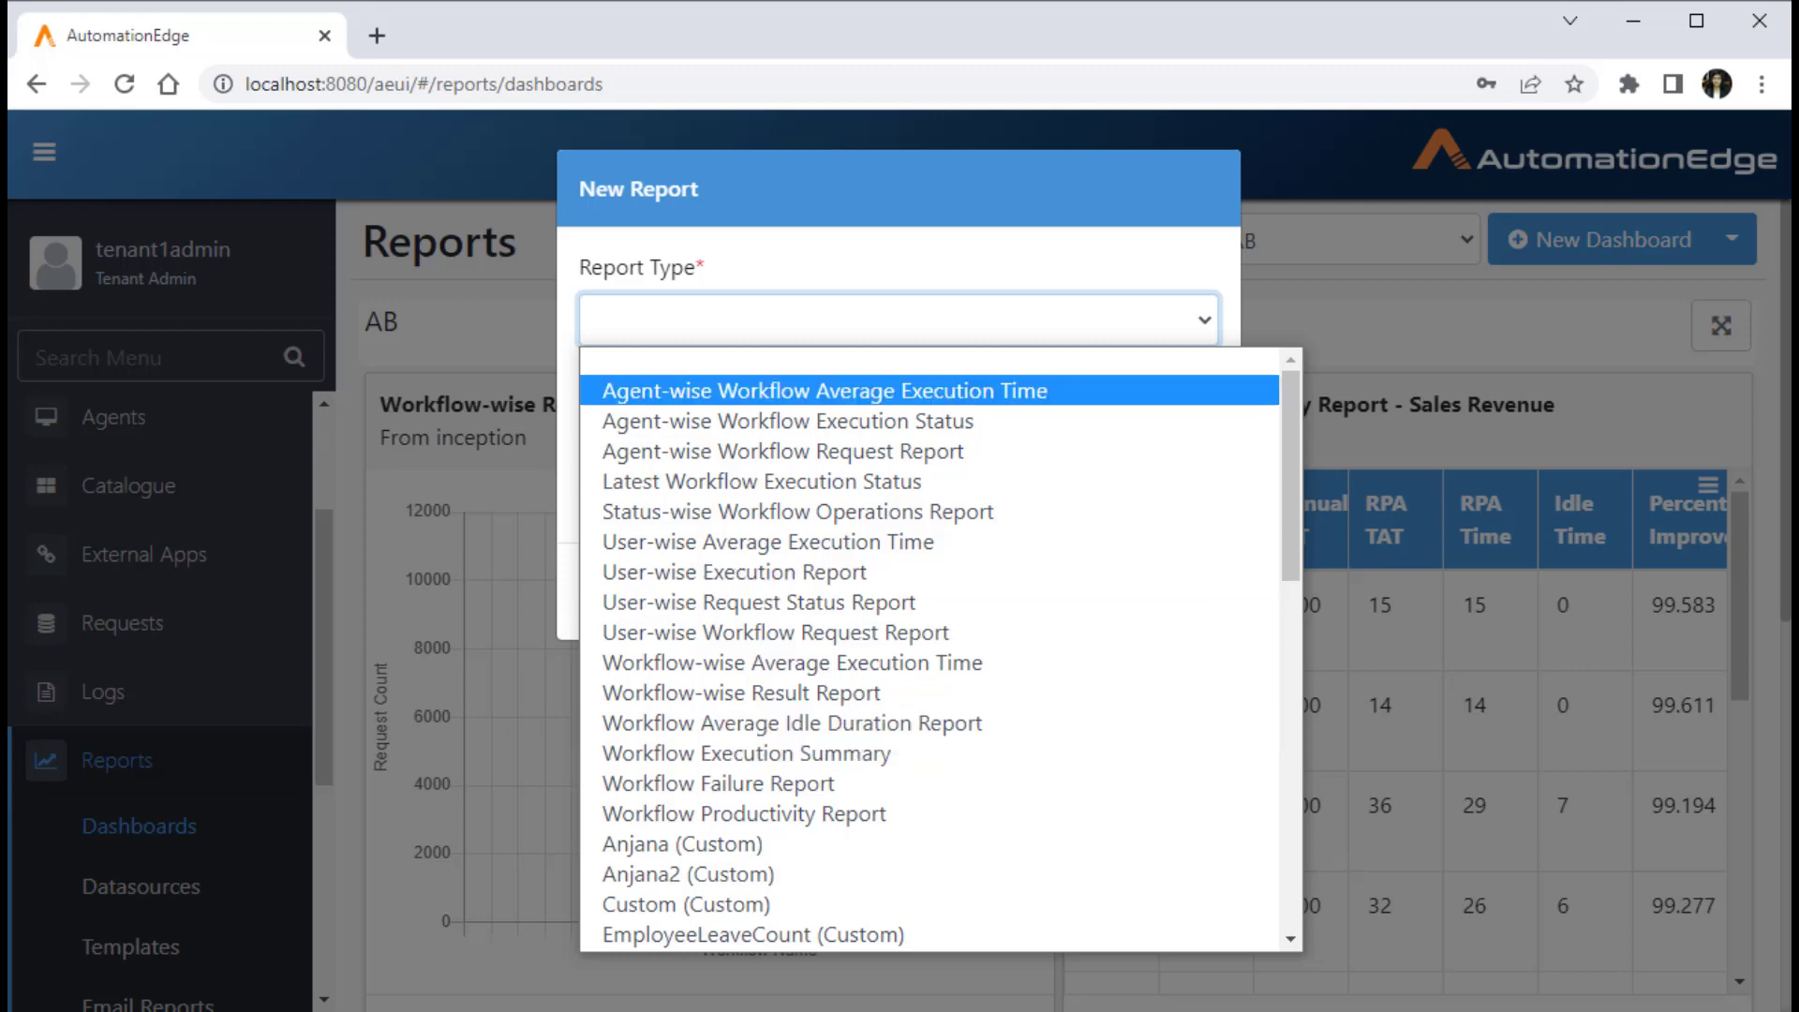
# Step: Start a new dashboard titled "Sales" with the description "Sales Revenue Analytics"
pyautogui.click(1378, 392)
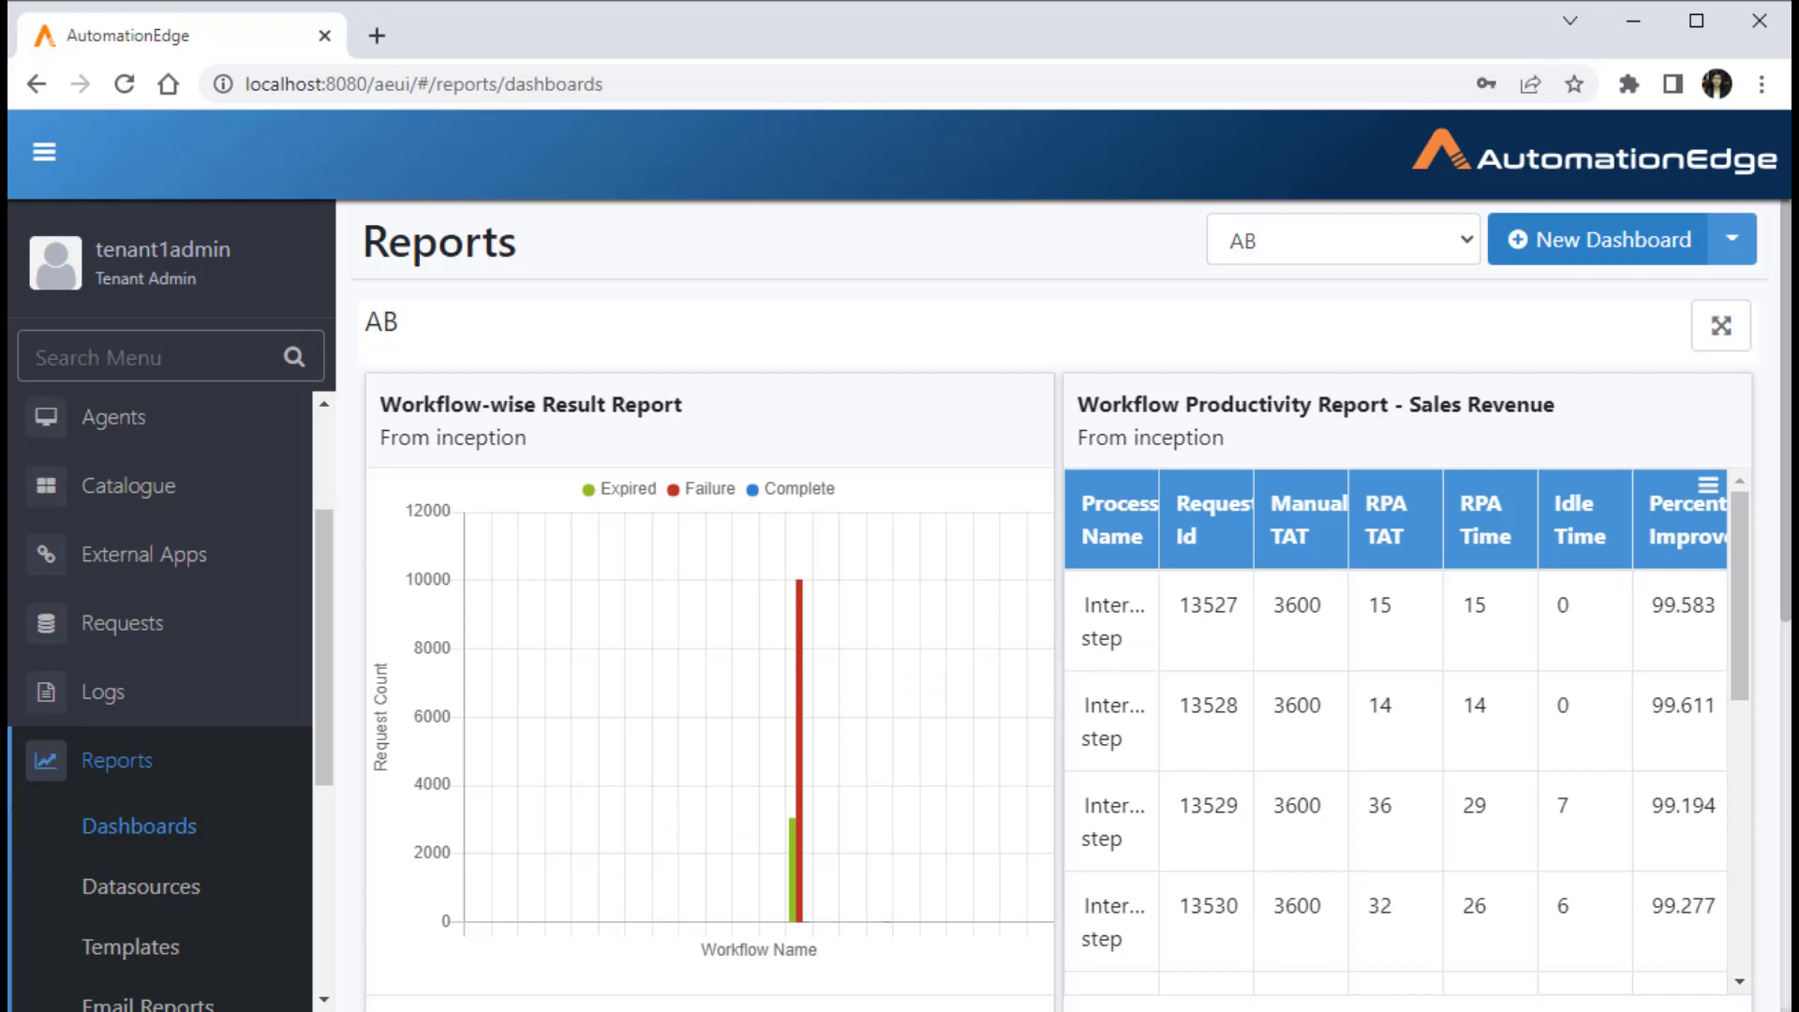
pyautogui.click(1610, 240)
pyautogui.write('Sales')
pyautogui.press('Tab')
pyautogui.write('Sales Revenue Analytics')
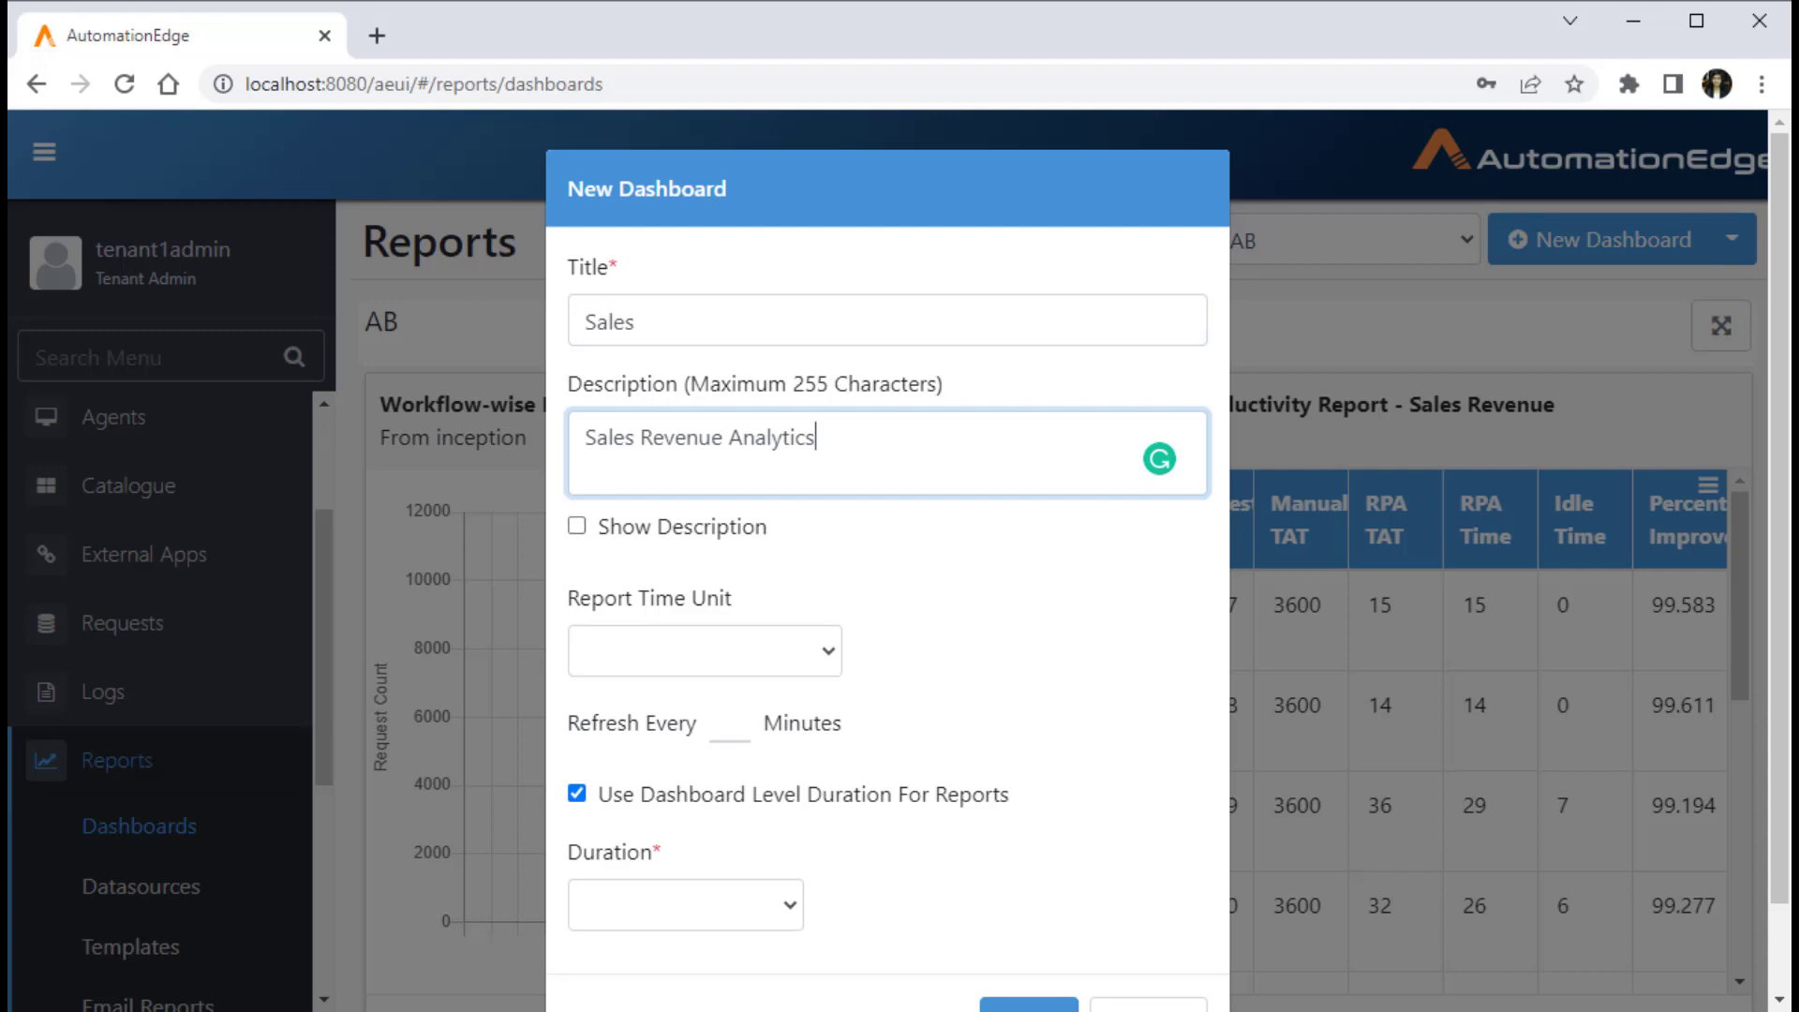
# Step: Set the new dashboard's report time unit to Minutes and its refresh interval to 10 minutes
pyautogui.click(704, 651)
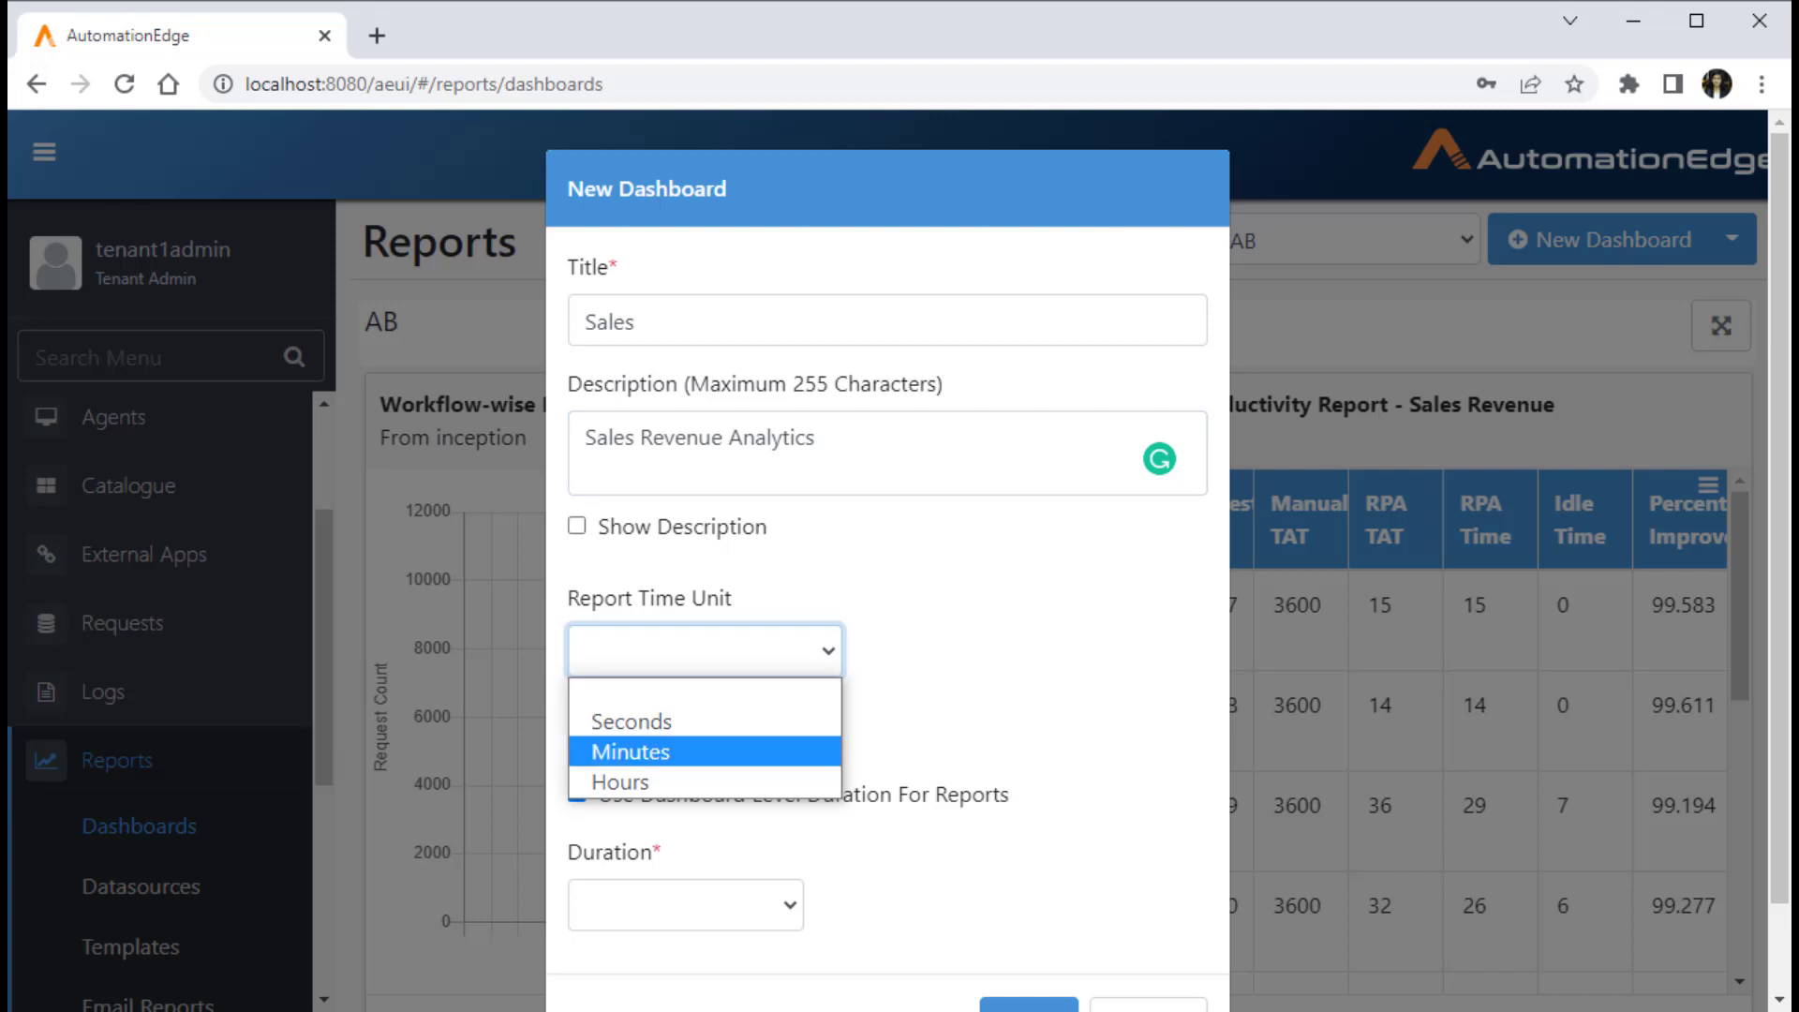
pyautogui.click(694, 752)
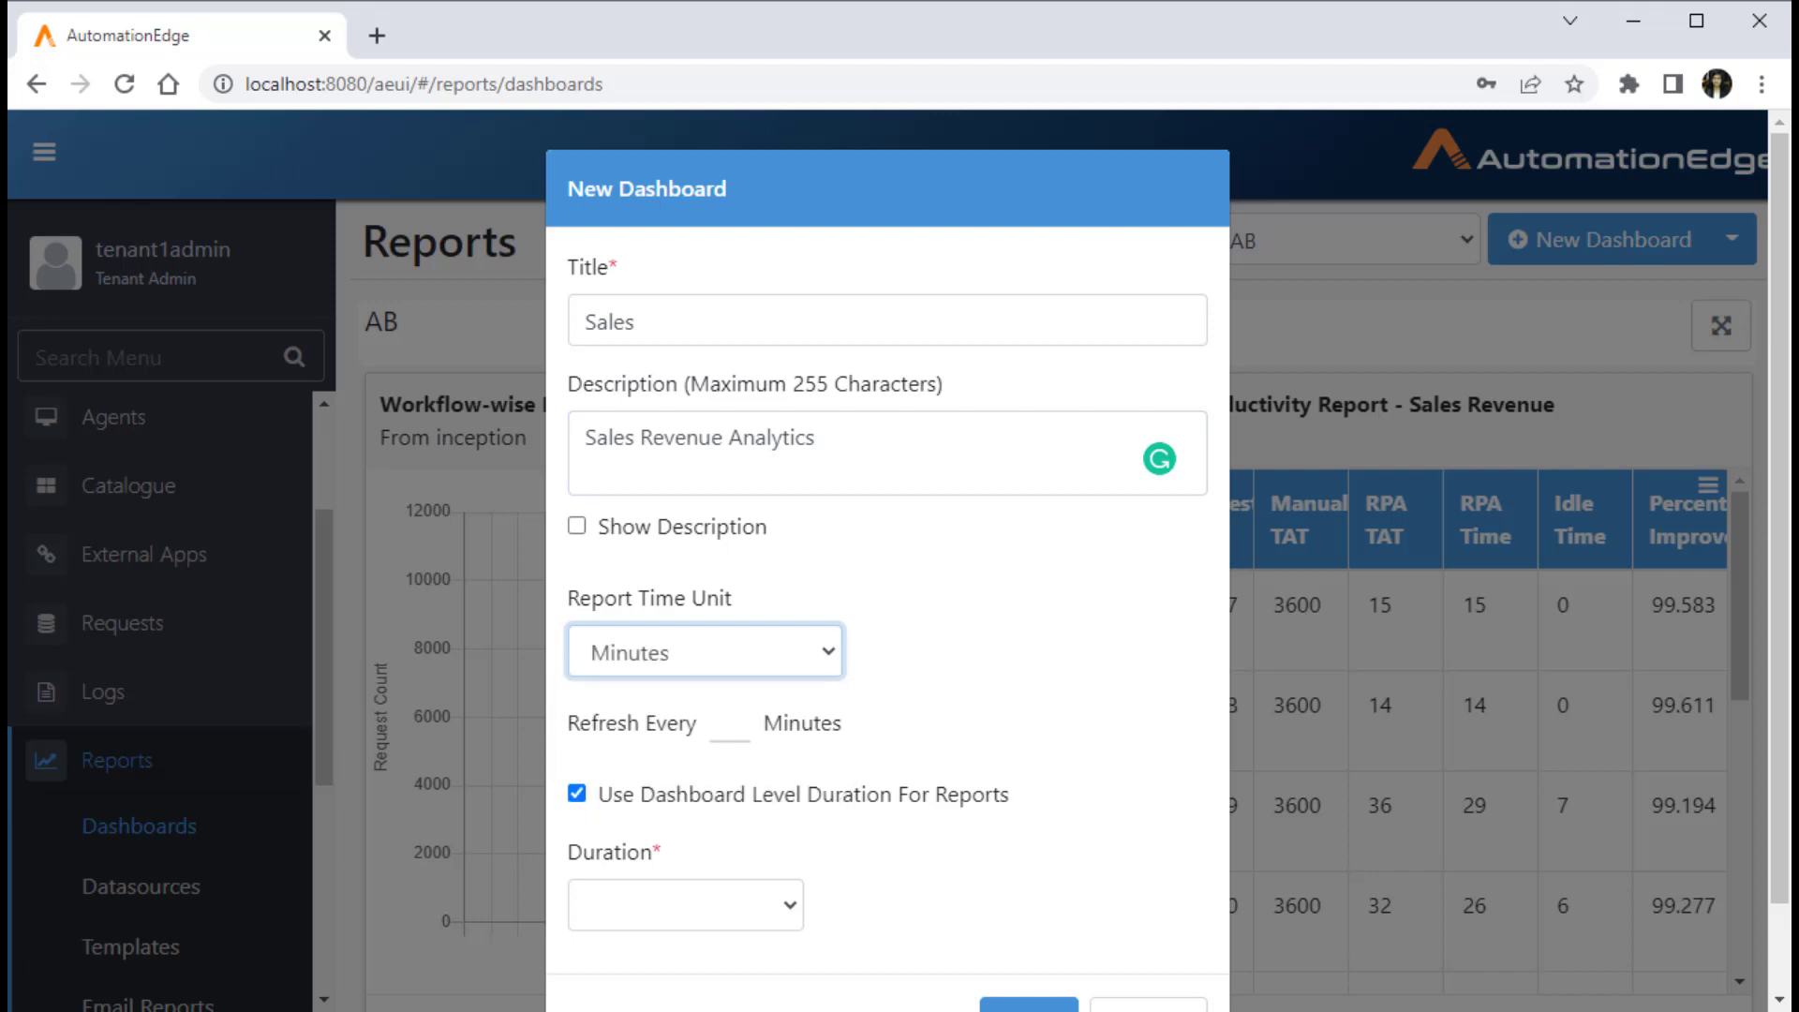
pyautogui.click(730, 725)
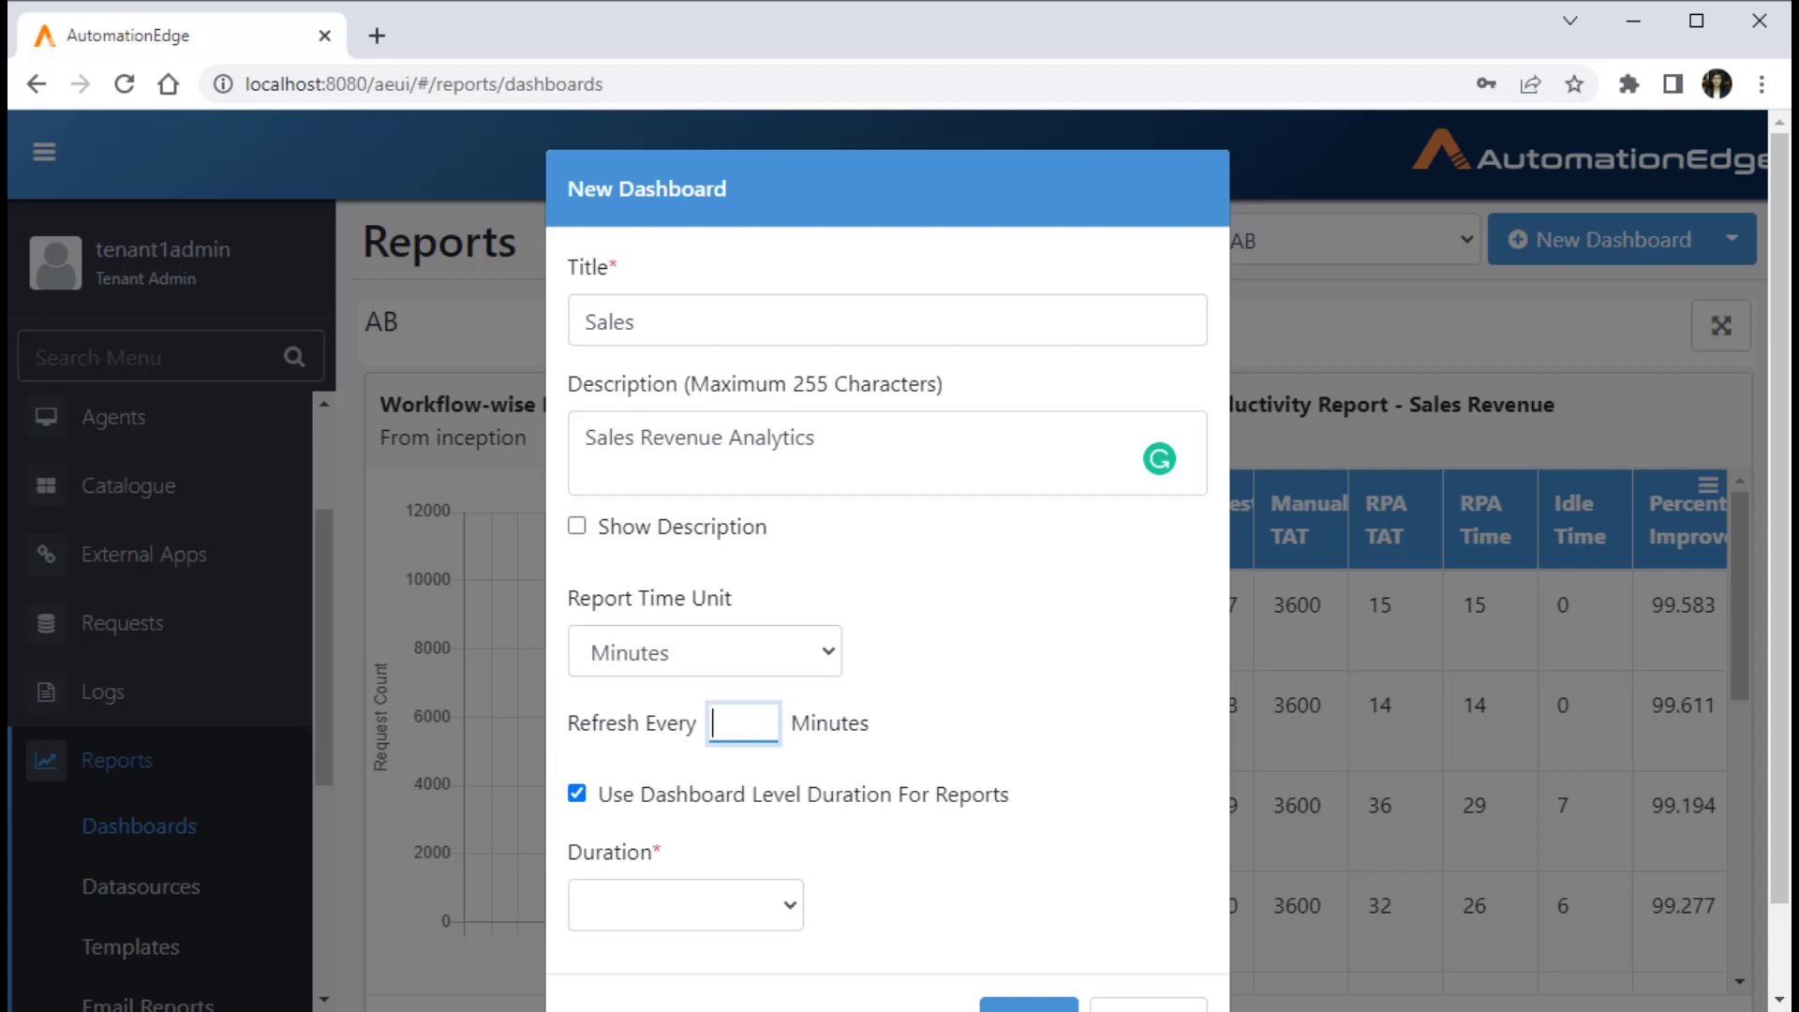
pyautogui.write('10')
# Step: Give the dashboard a Custom duration from 2021/06/01 to 2022/06/30 and create it
pyautogui.scroll(-1, 887, 563)
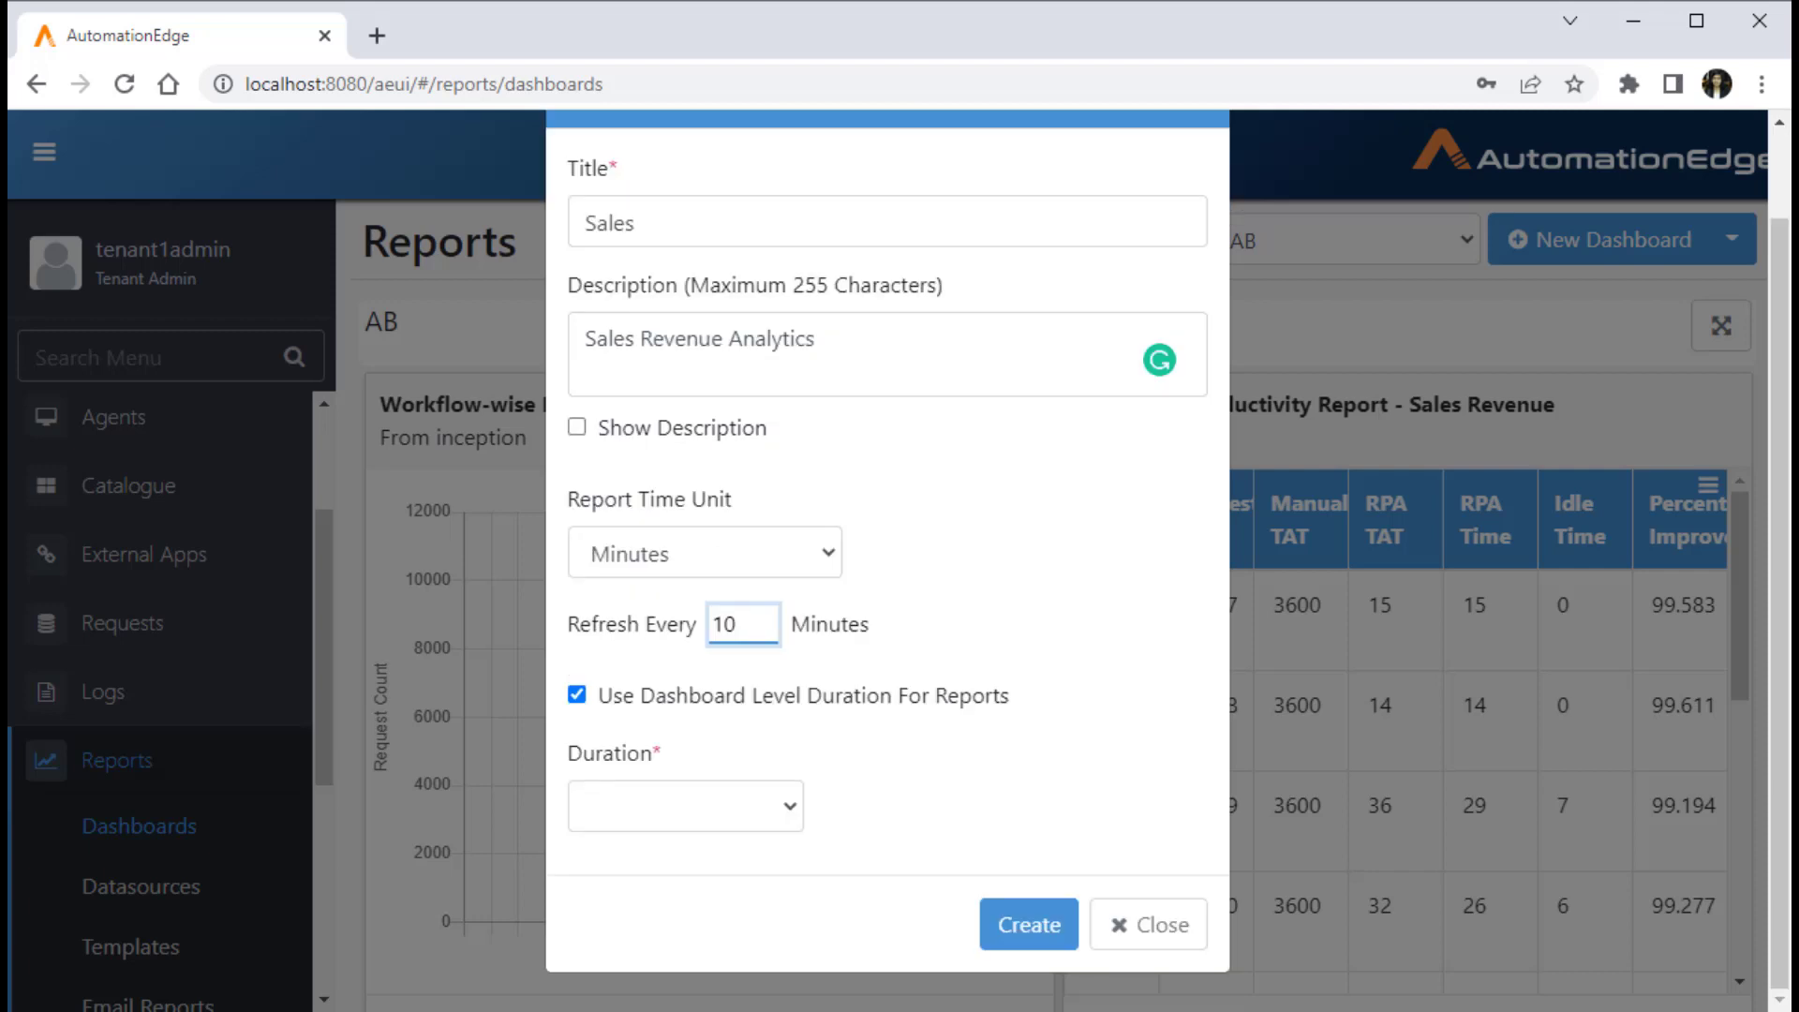
pyautogui.click(686, 806)
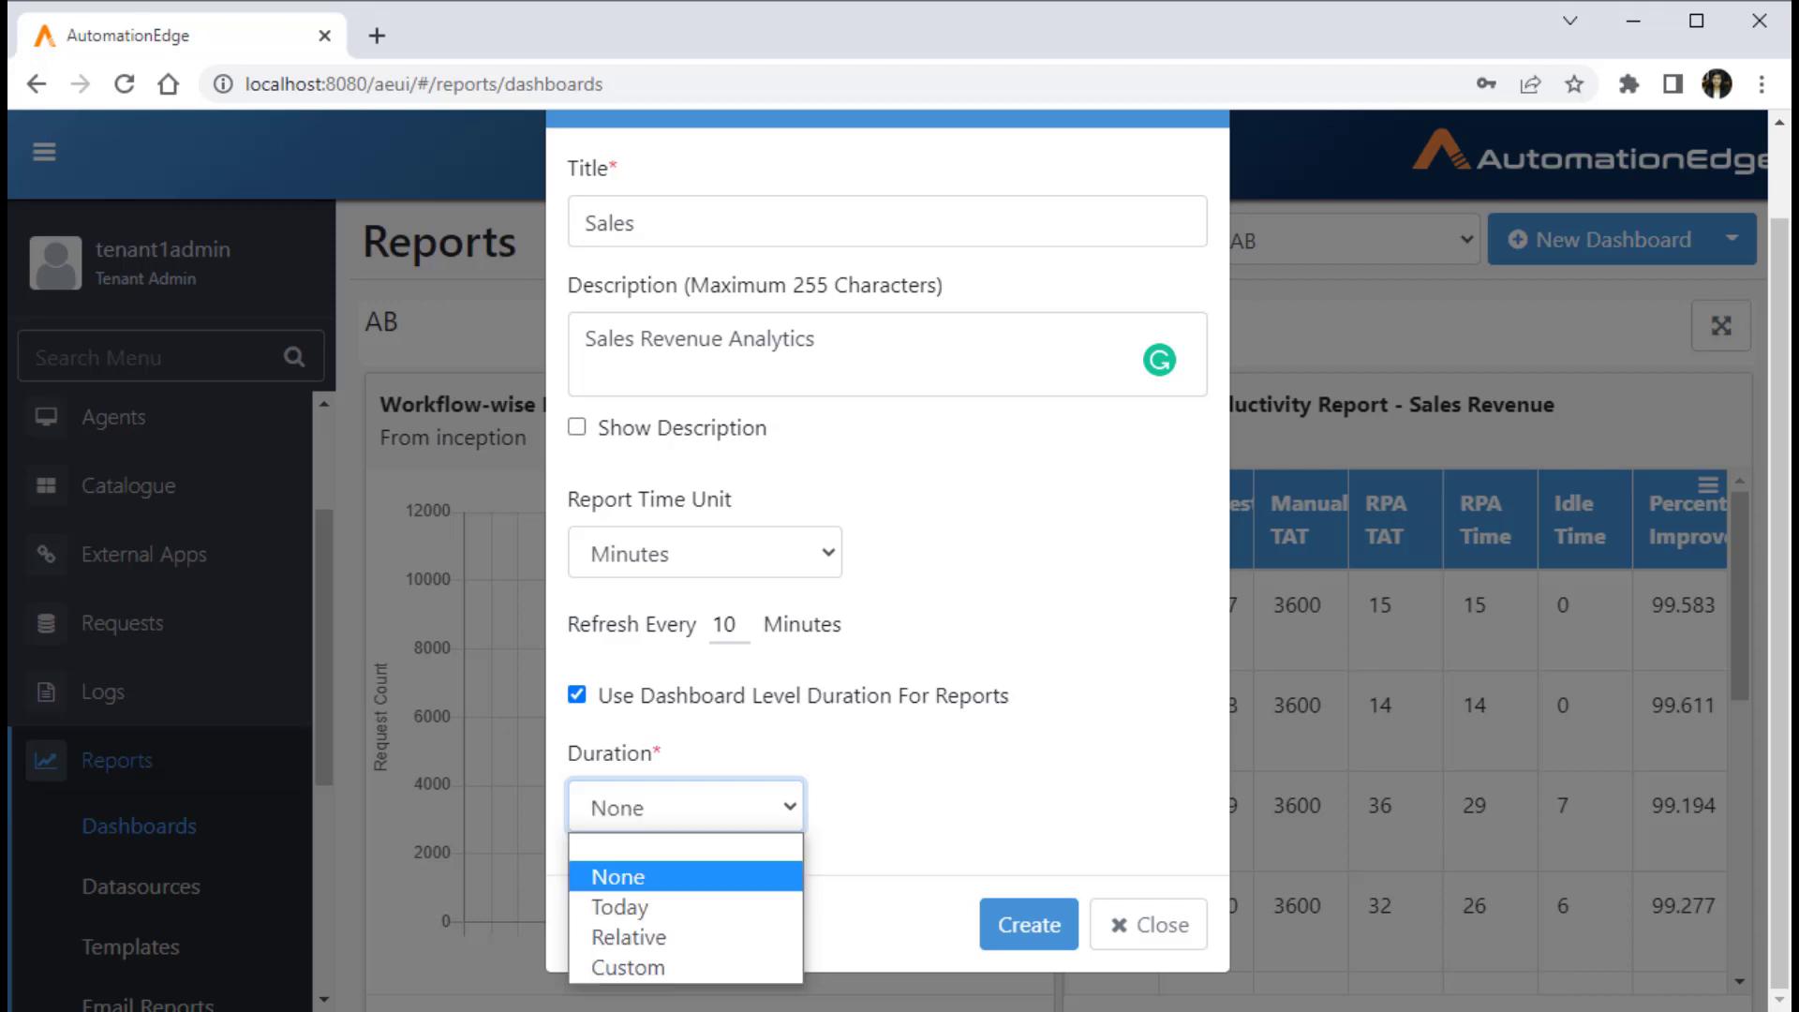
pyautogui.press('Return')
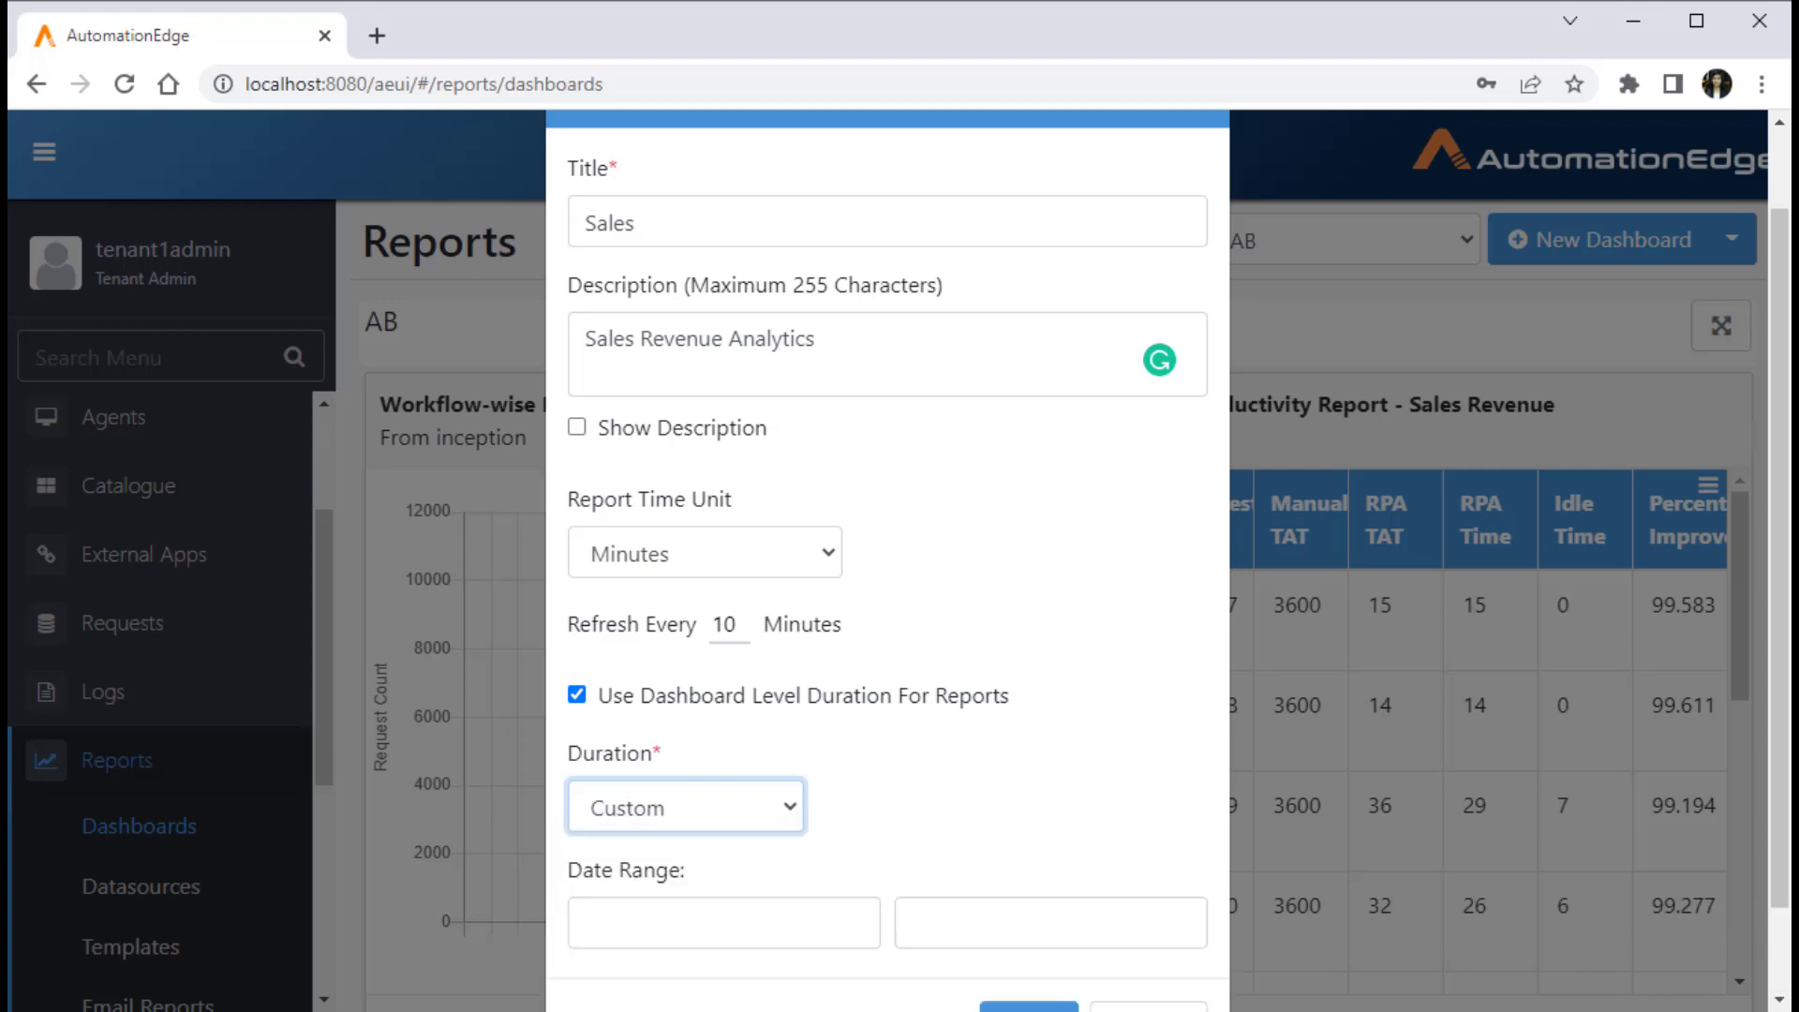
pyautogui.click(723, 923)
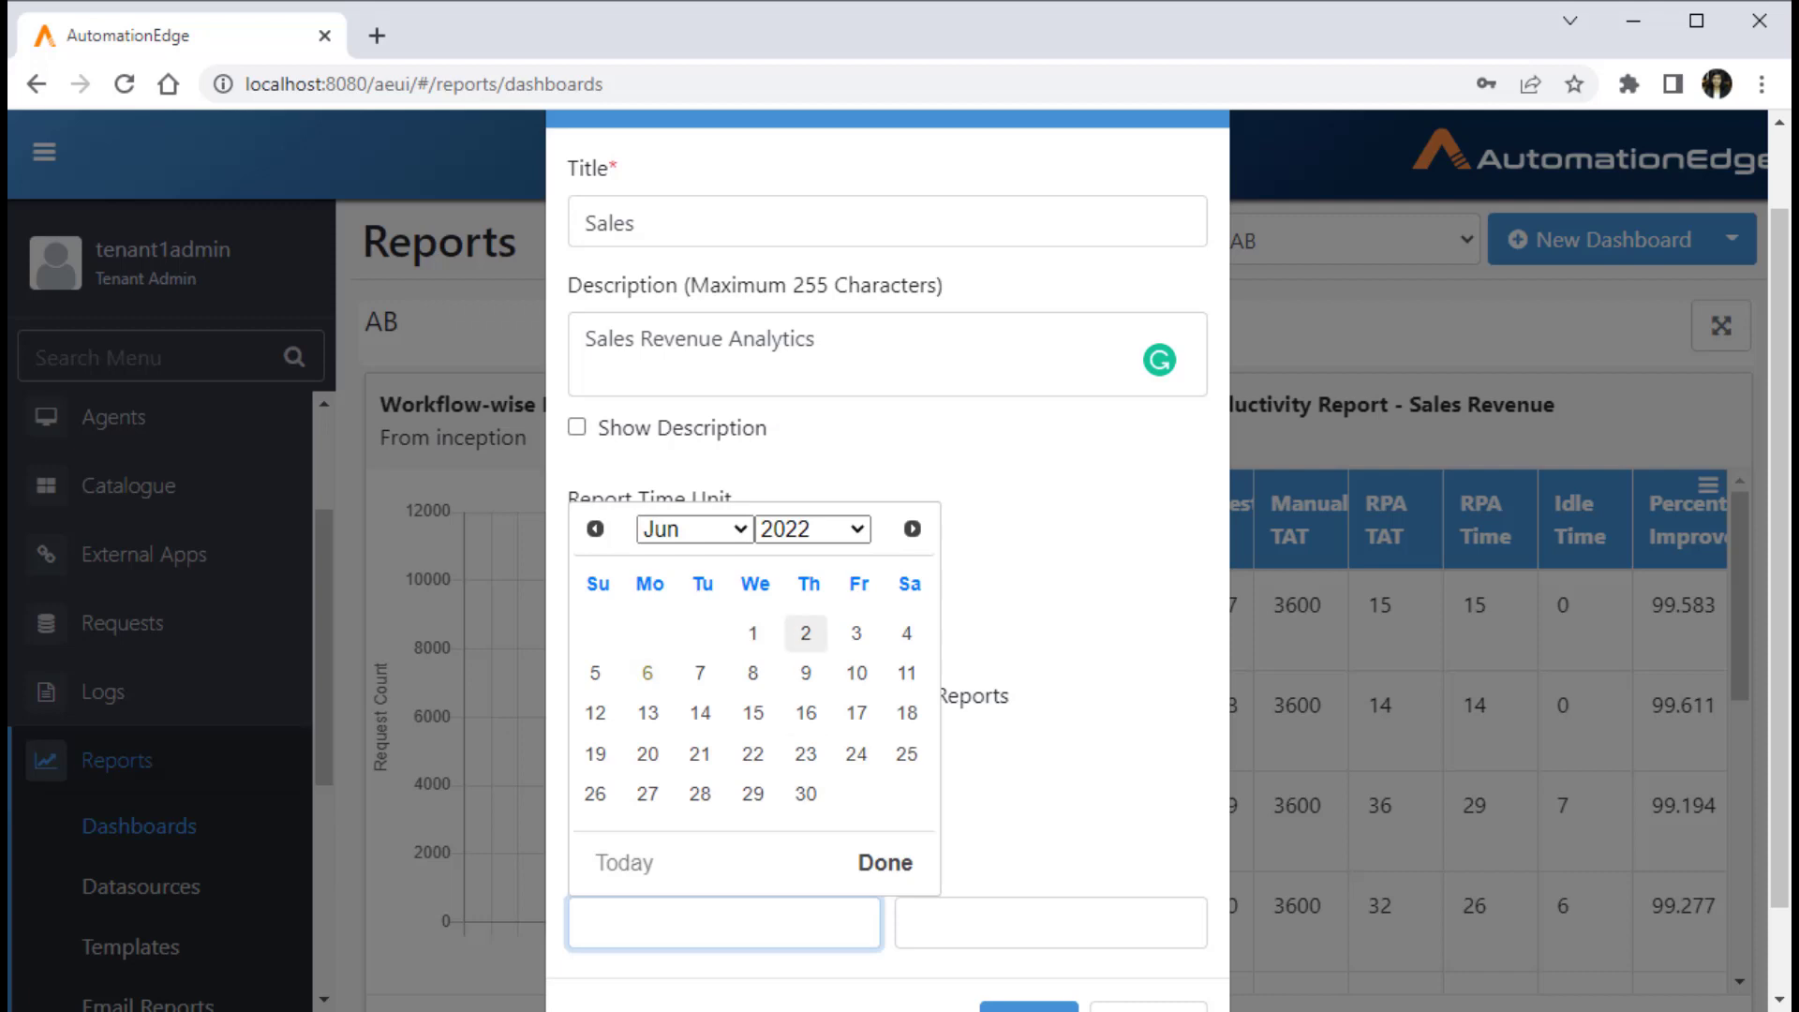
pyautogui.click(695, 530)
pyautogui.click(813, 529)
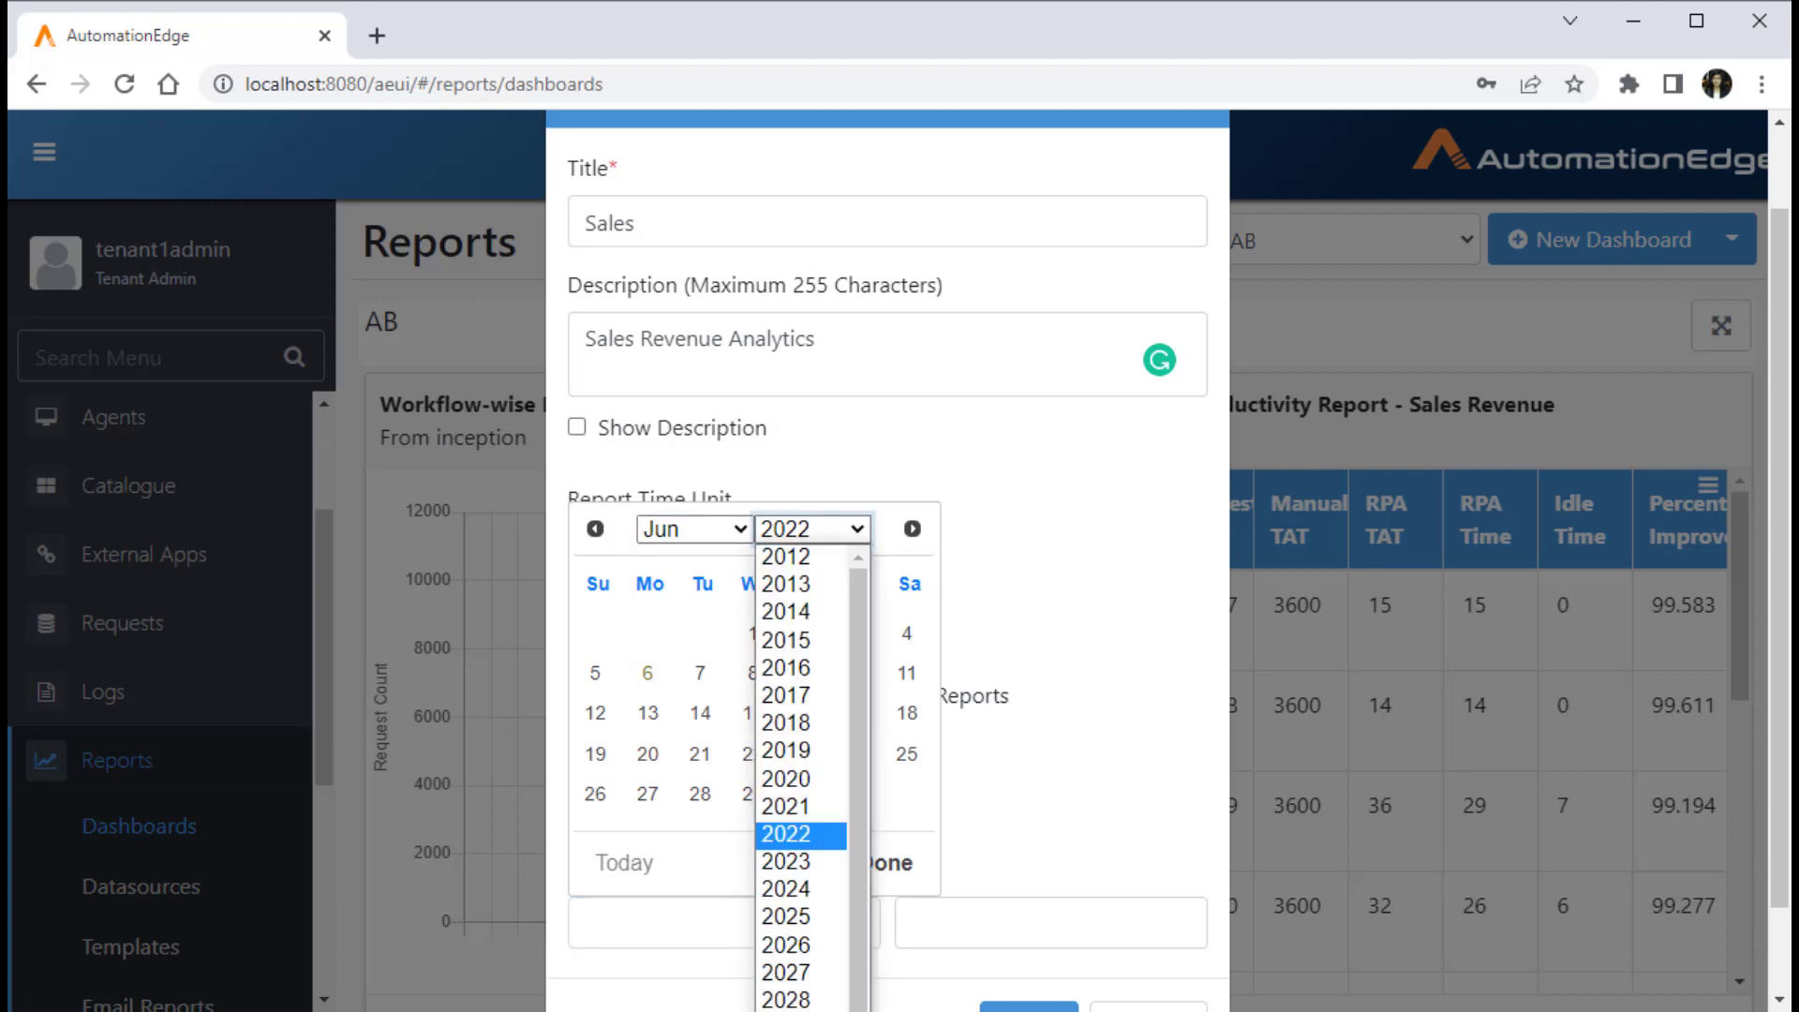
pyautogui.click(787, 807)
pyautogui.click(700, 634)
pyautogui.click(1050, 924)
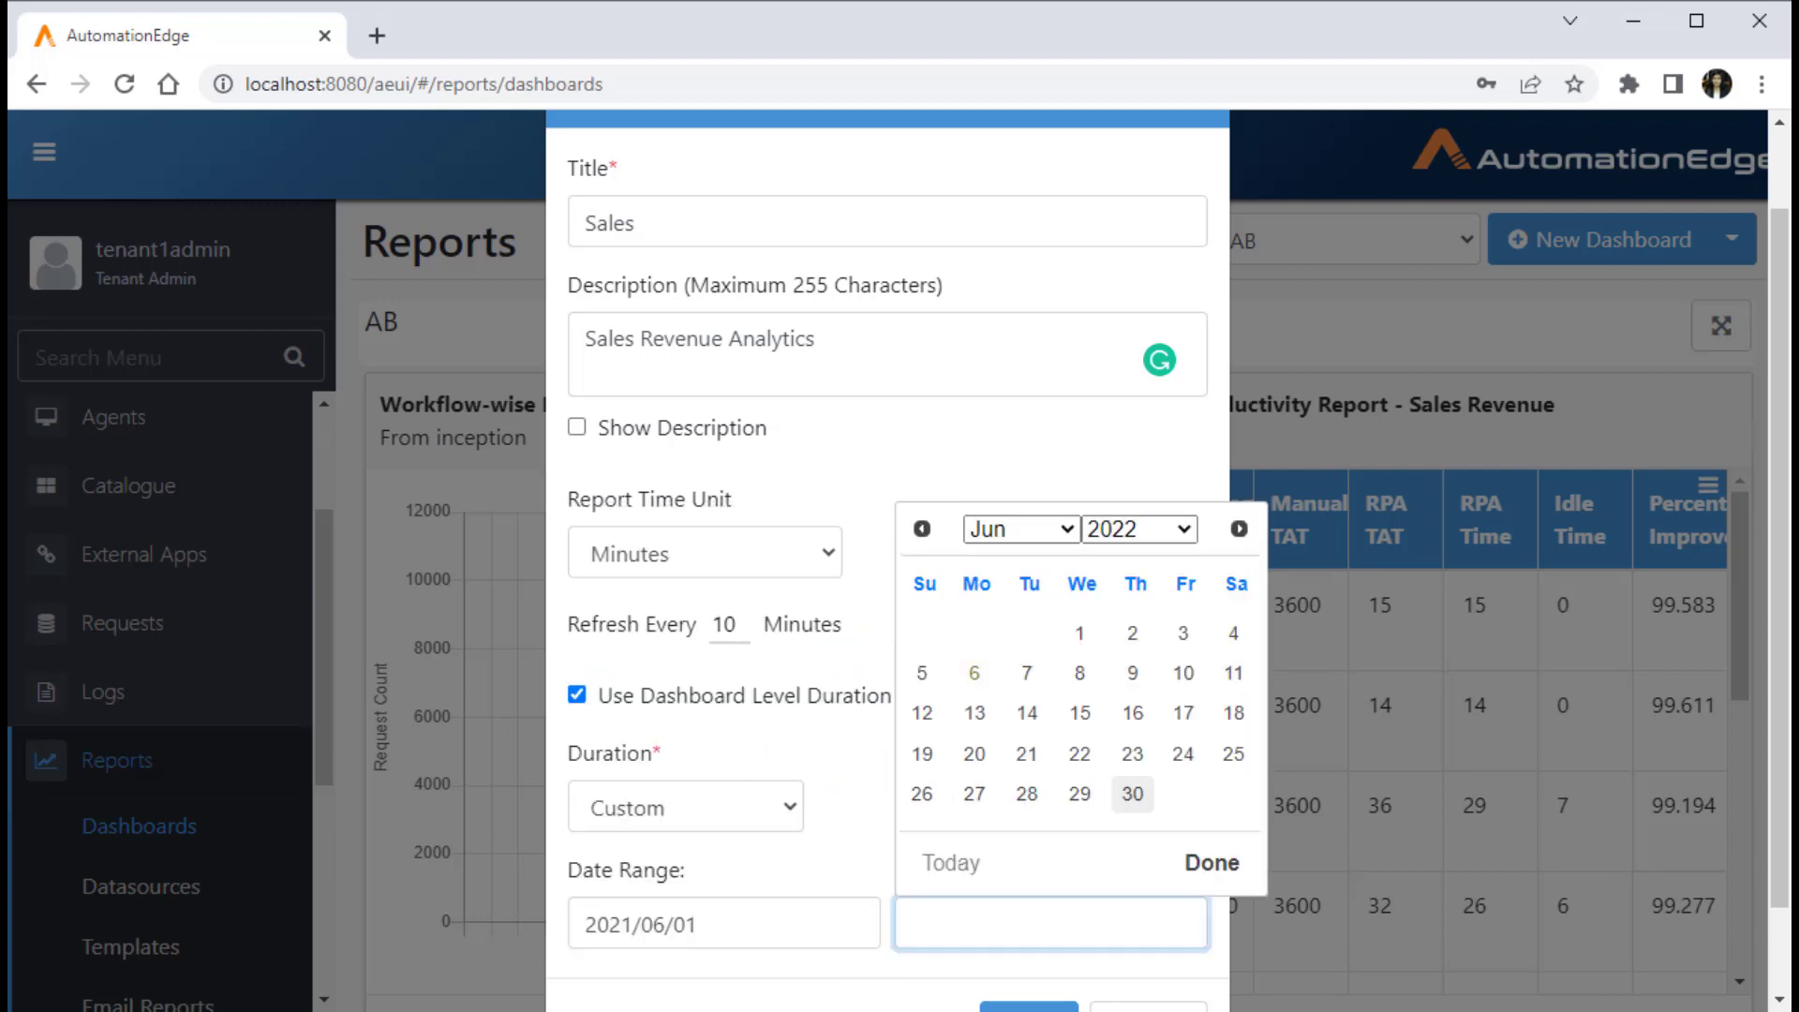
pyautogui.click(1133, 795)
pyautogui.scroll(-2, 1049, 900)
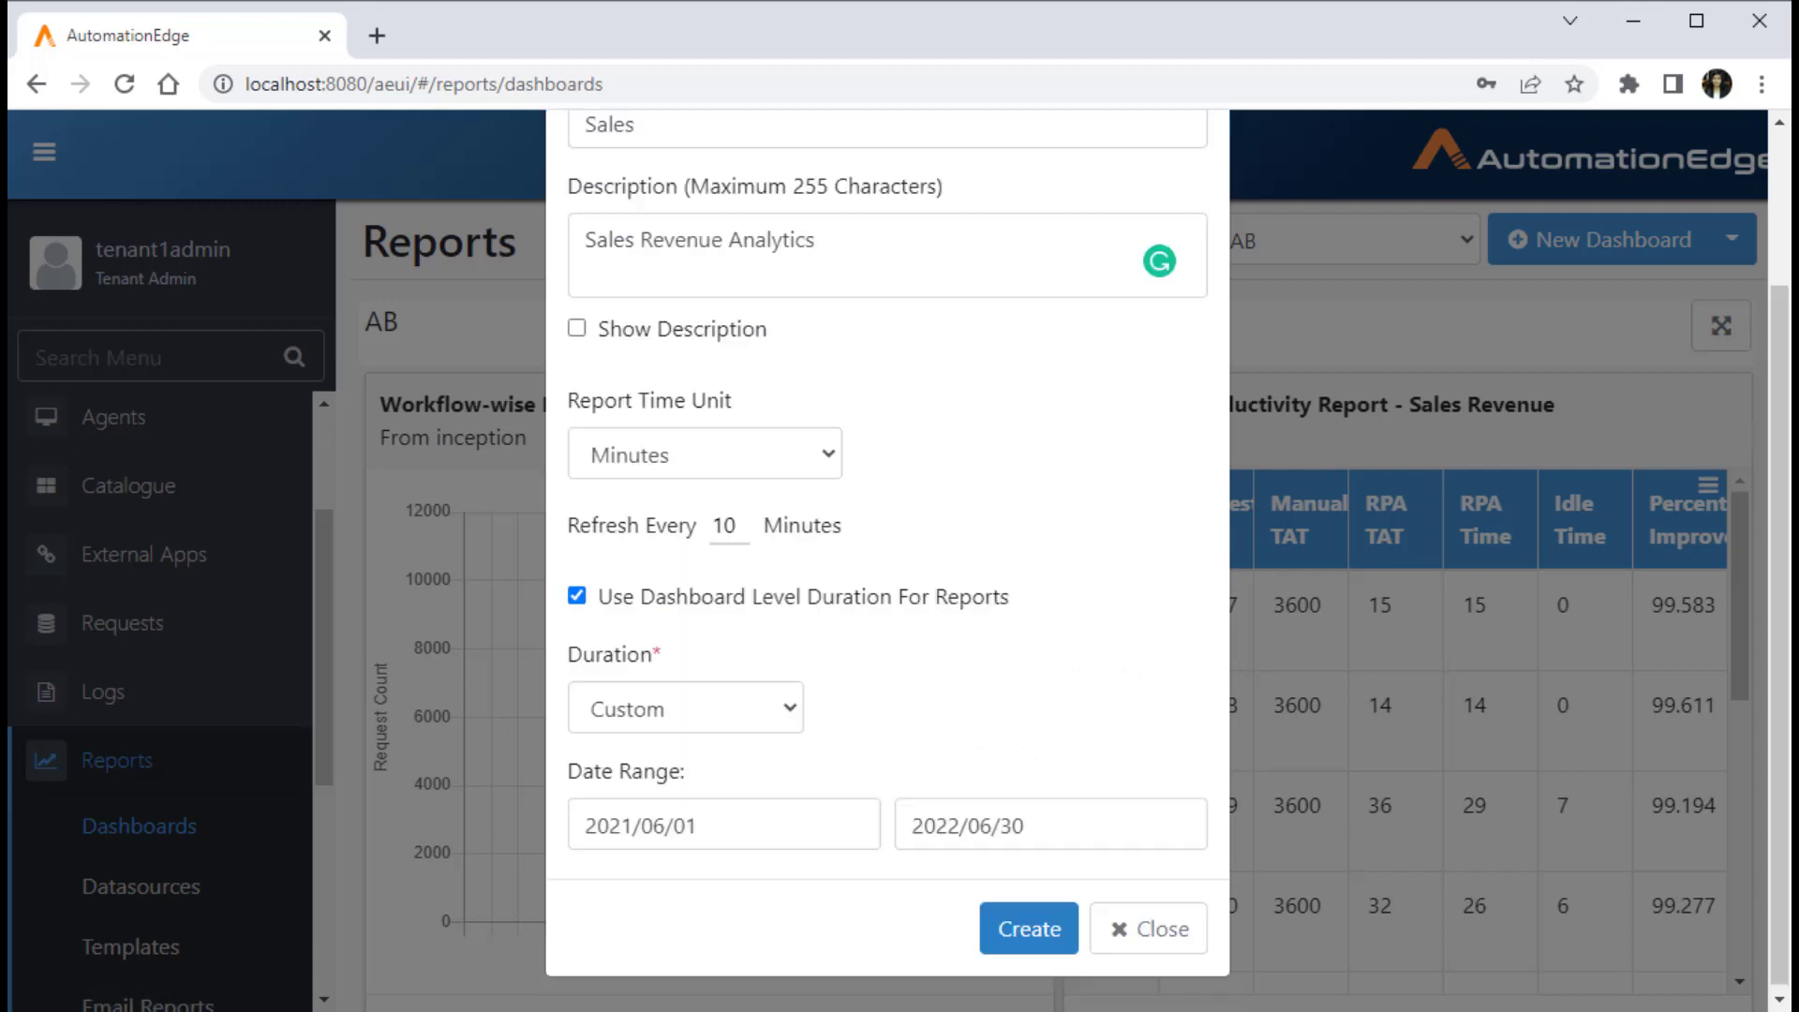
pyautogui.click(1029, 929)
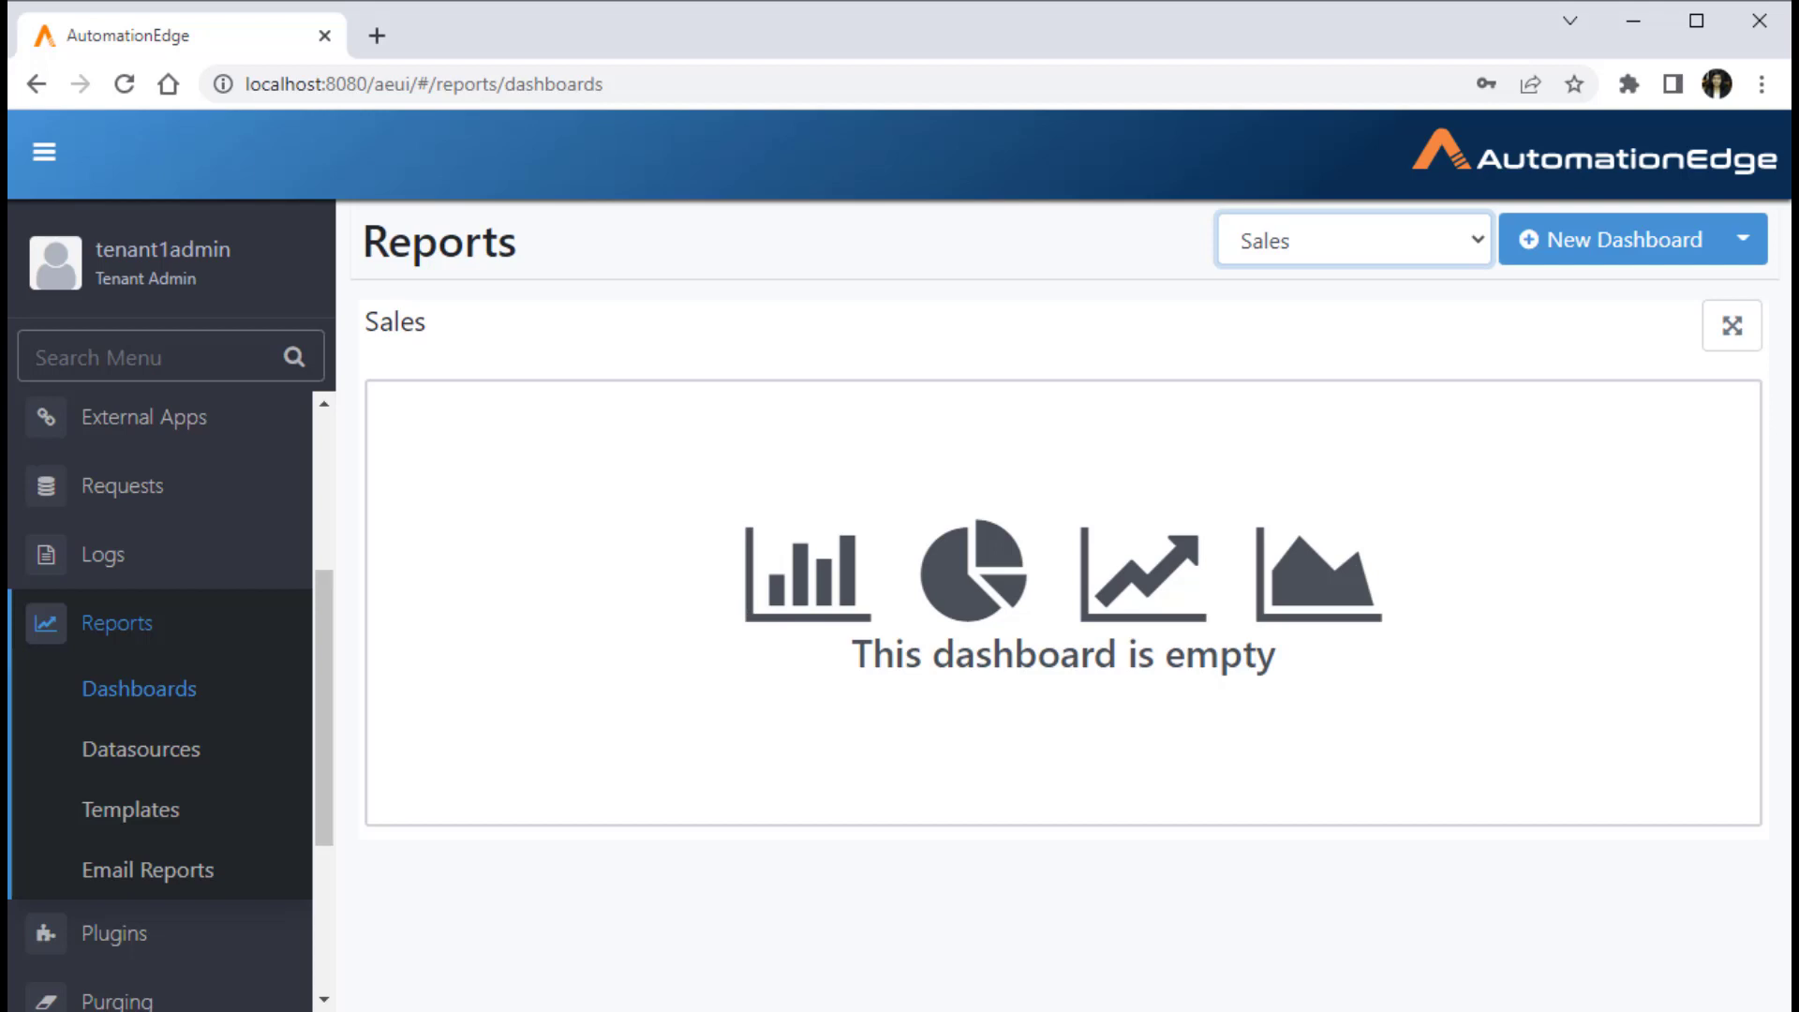
# Step: Open the CustomReport datasource's settings, test its connection and close them without updating
pyautogui.click(141, 750)
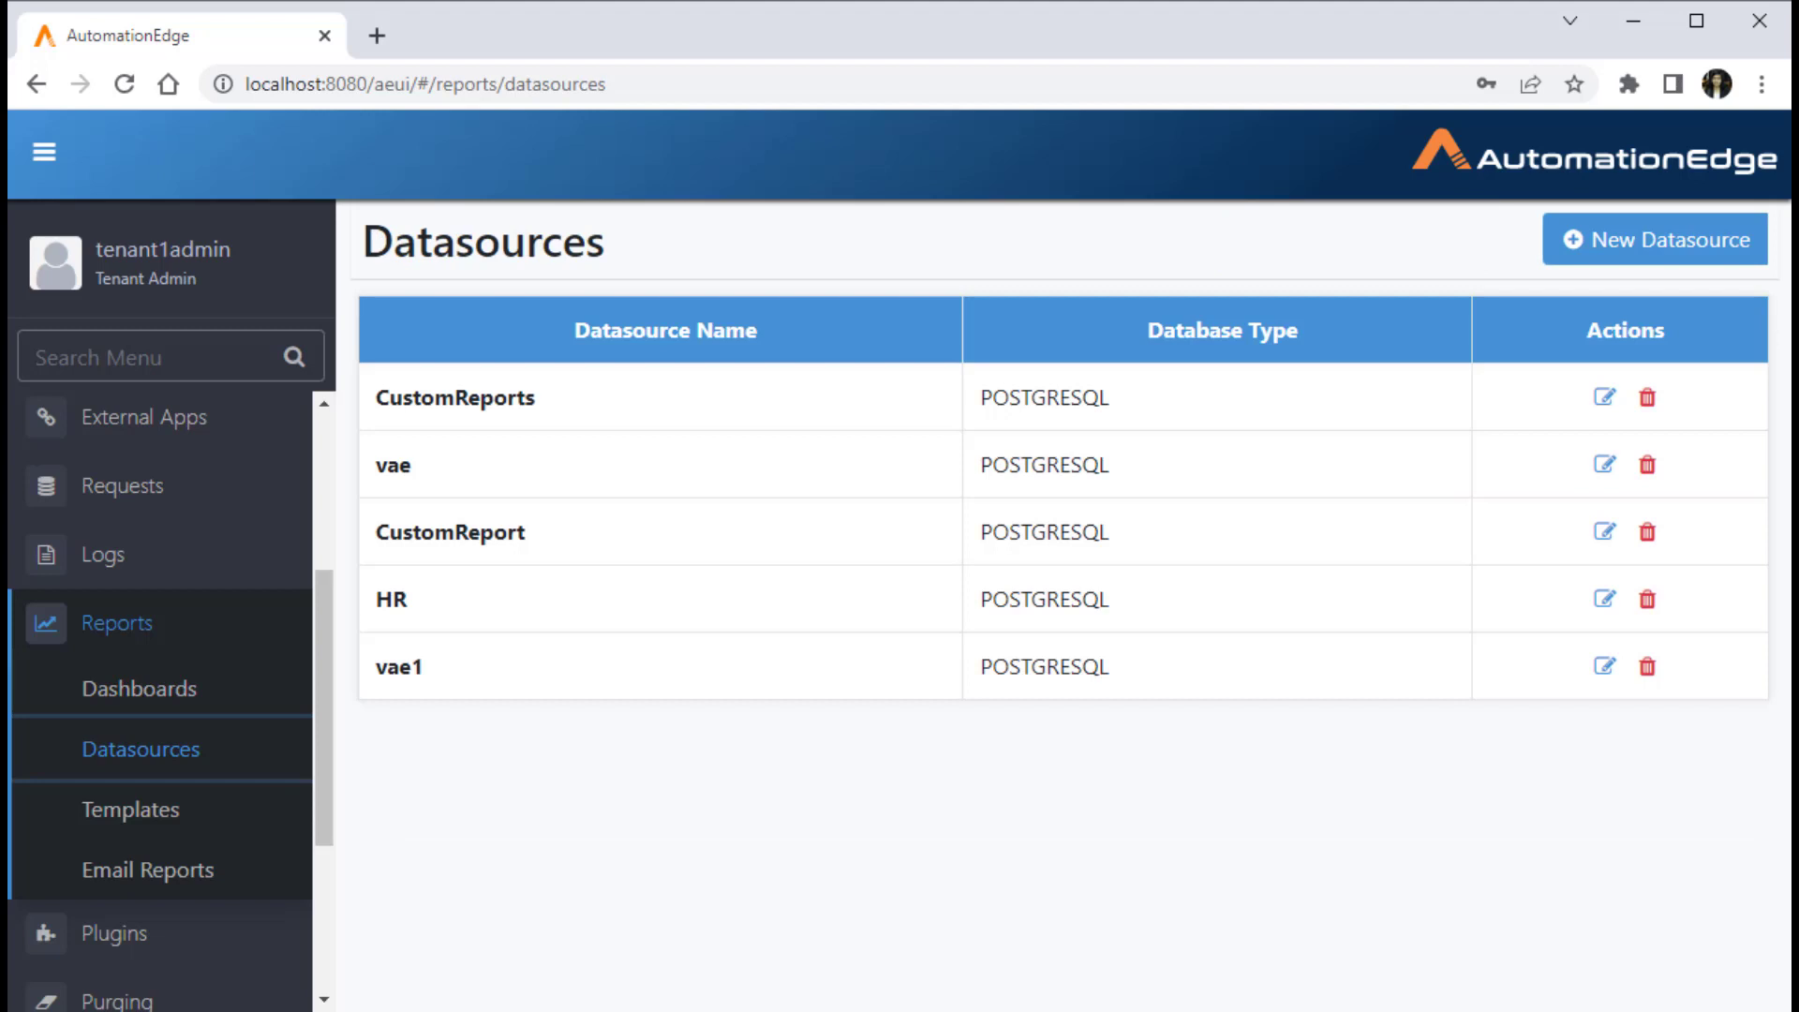
pyautogui.click(1606, 531)
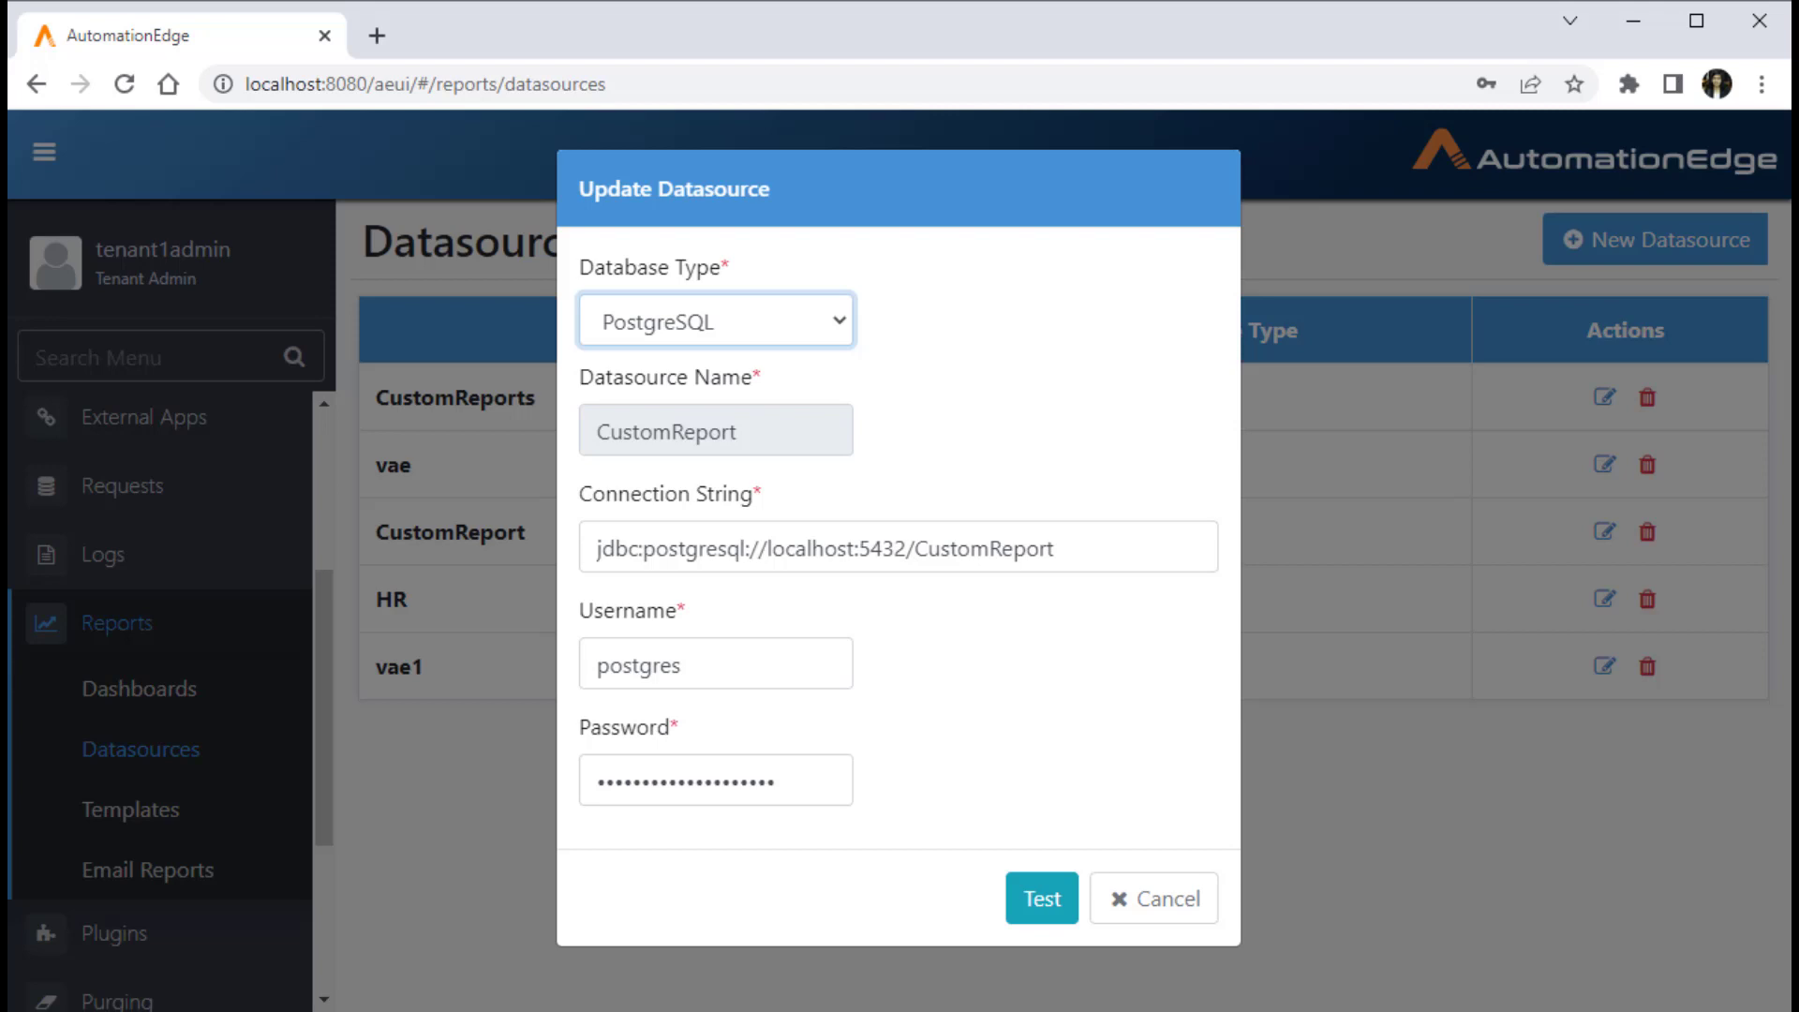
pyautogui.click(1042, 899)
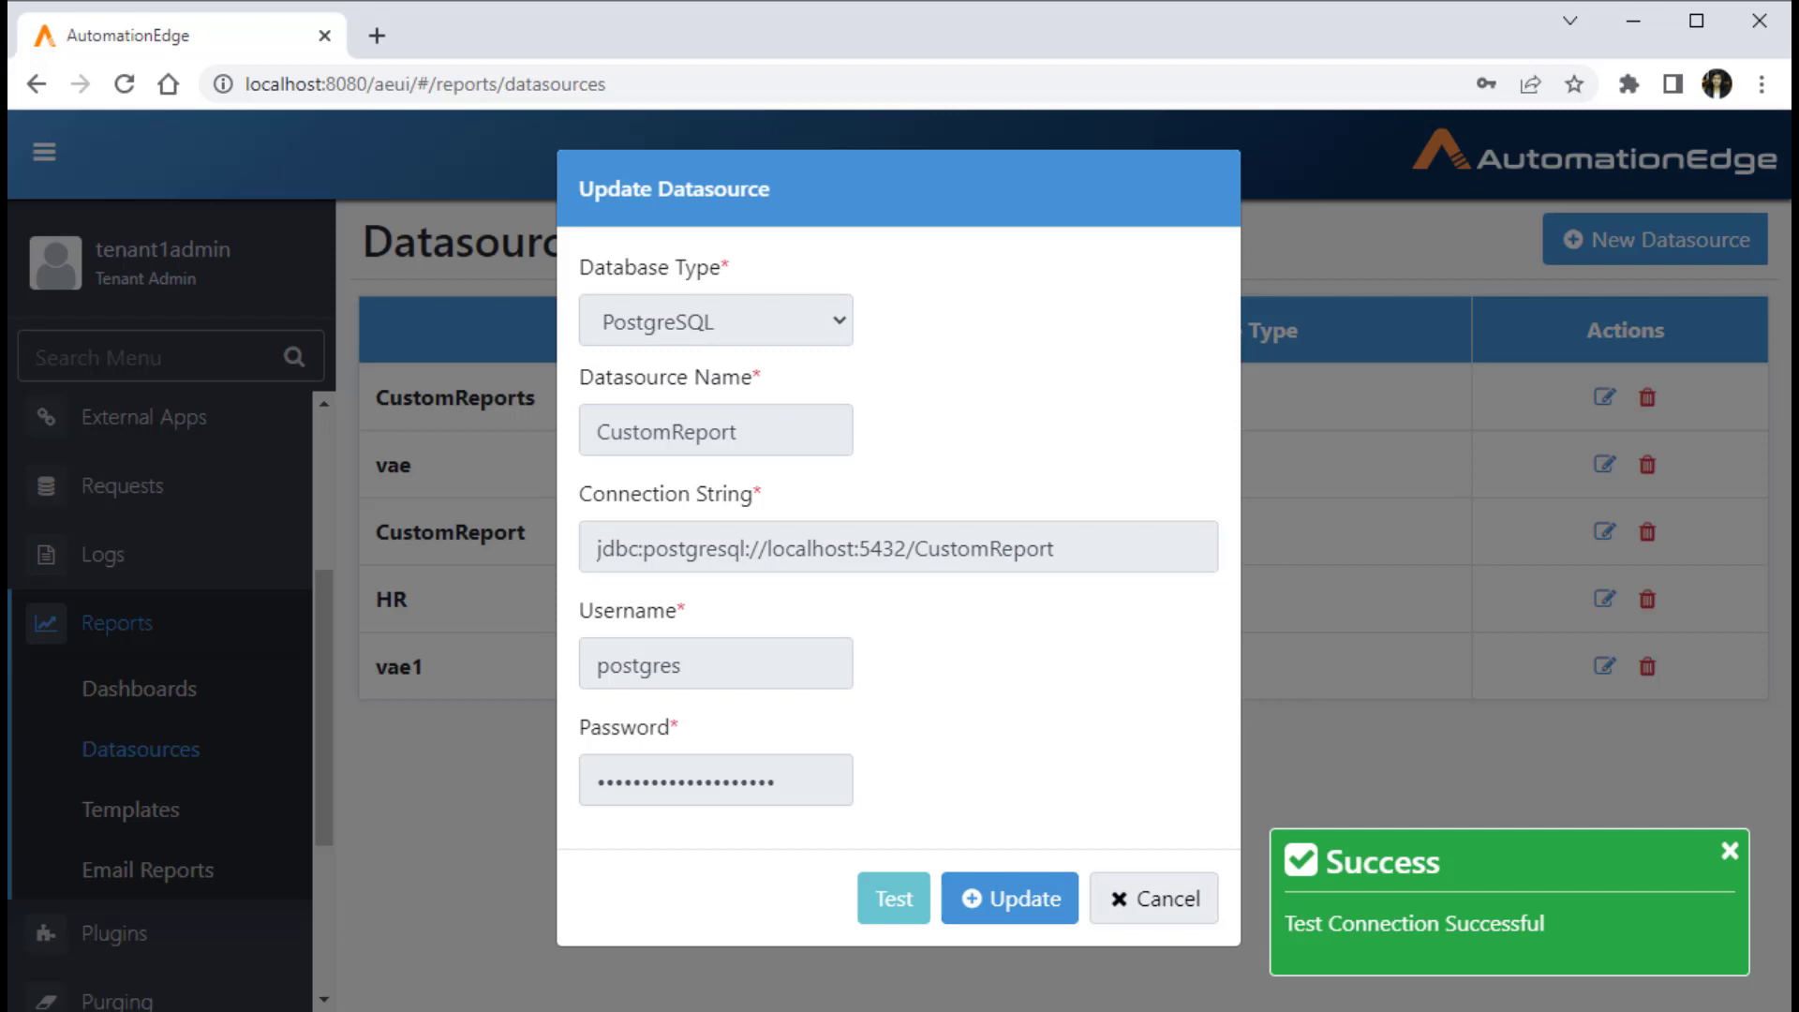
pyautogui.click(1153, 899)
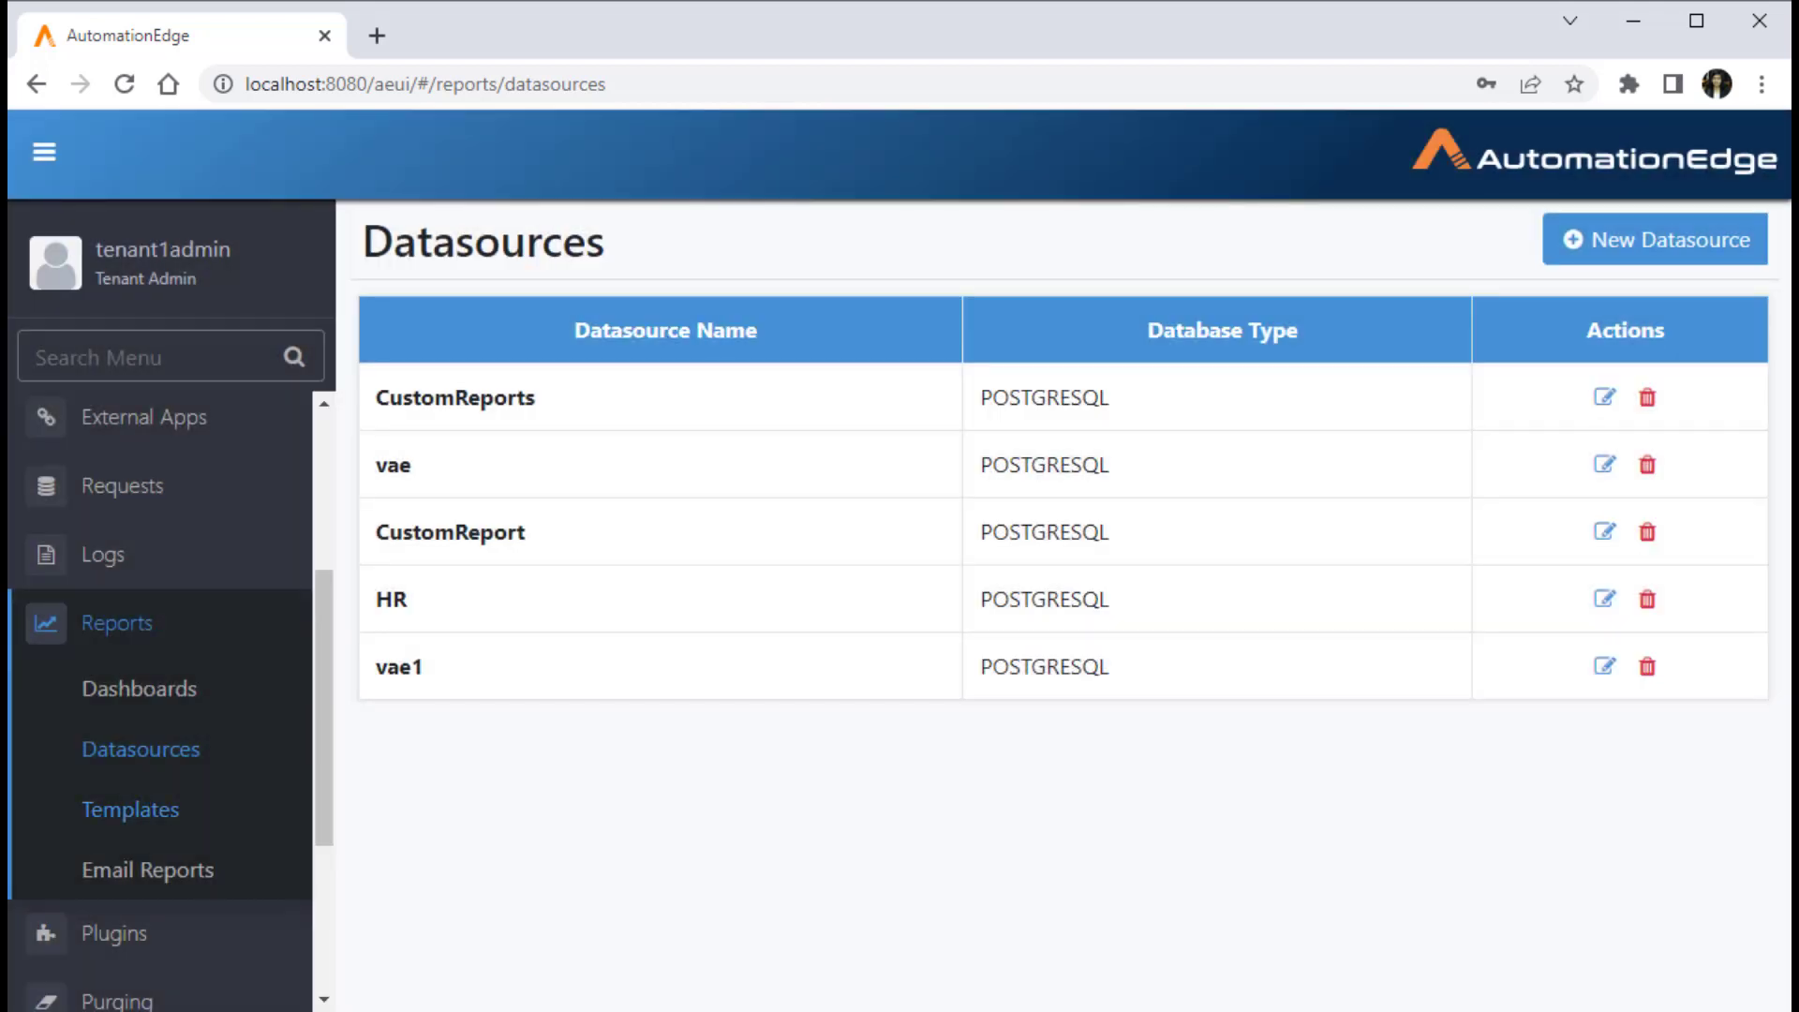
# Step: Start a new report template named "Total Sales Revenue" with the description "Total Sales Revenue across products"
pyautogui.click(130, 810)
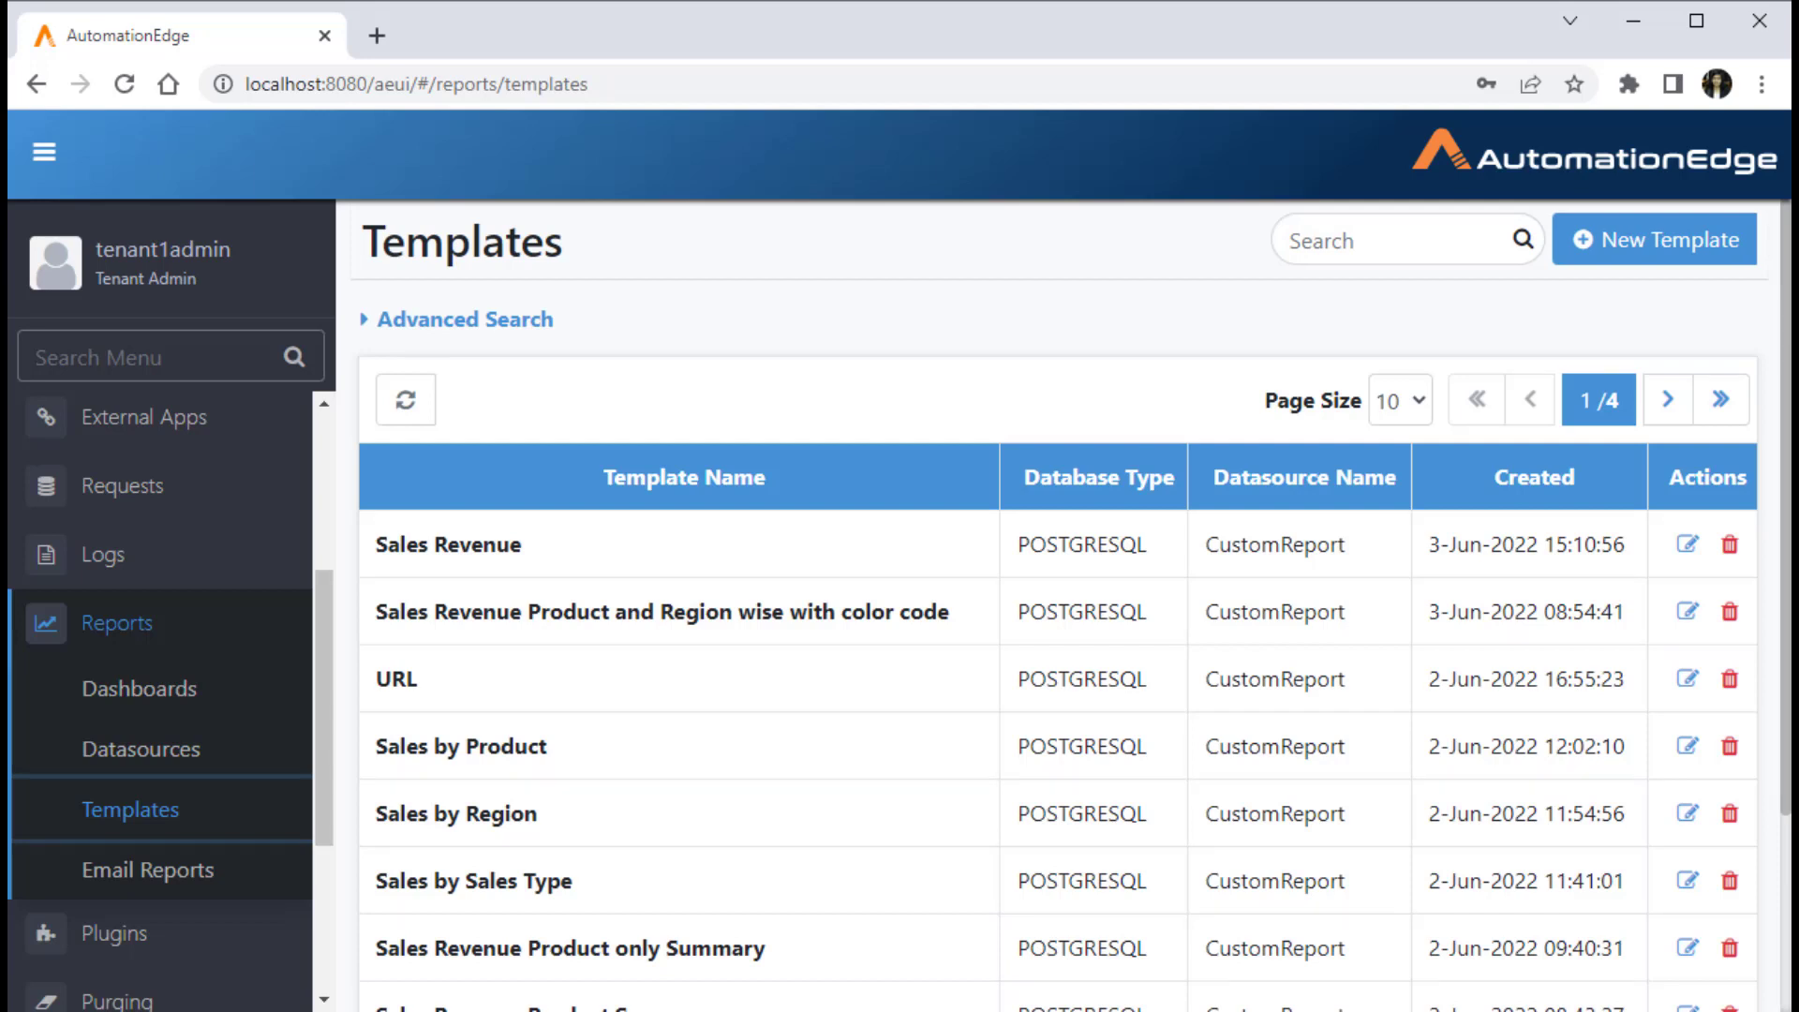
pyautogui.click(1655, 240)
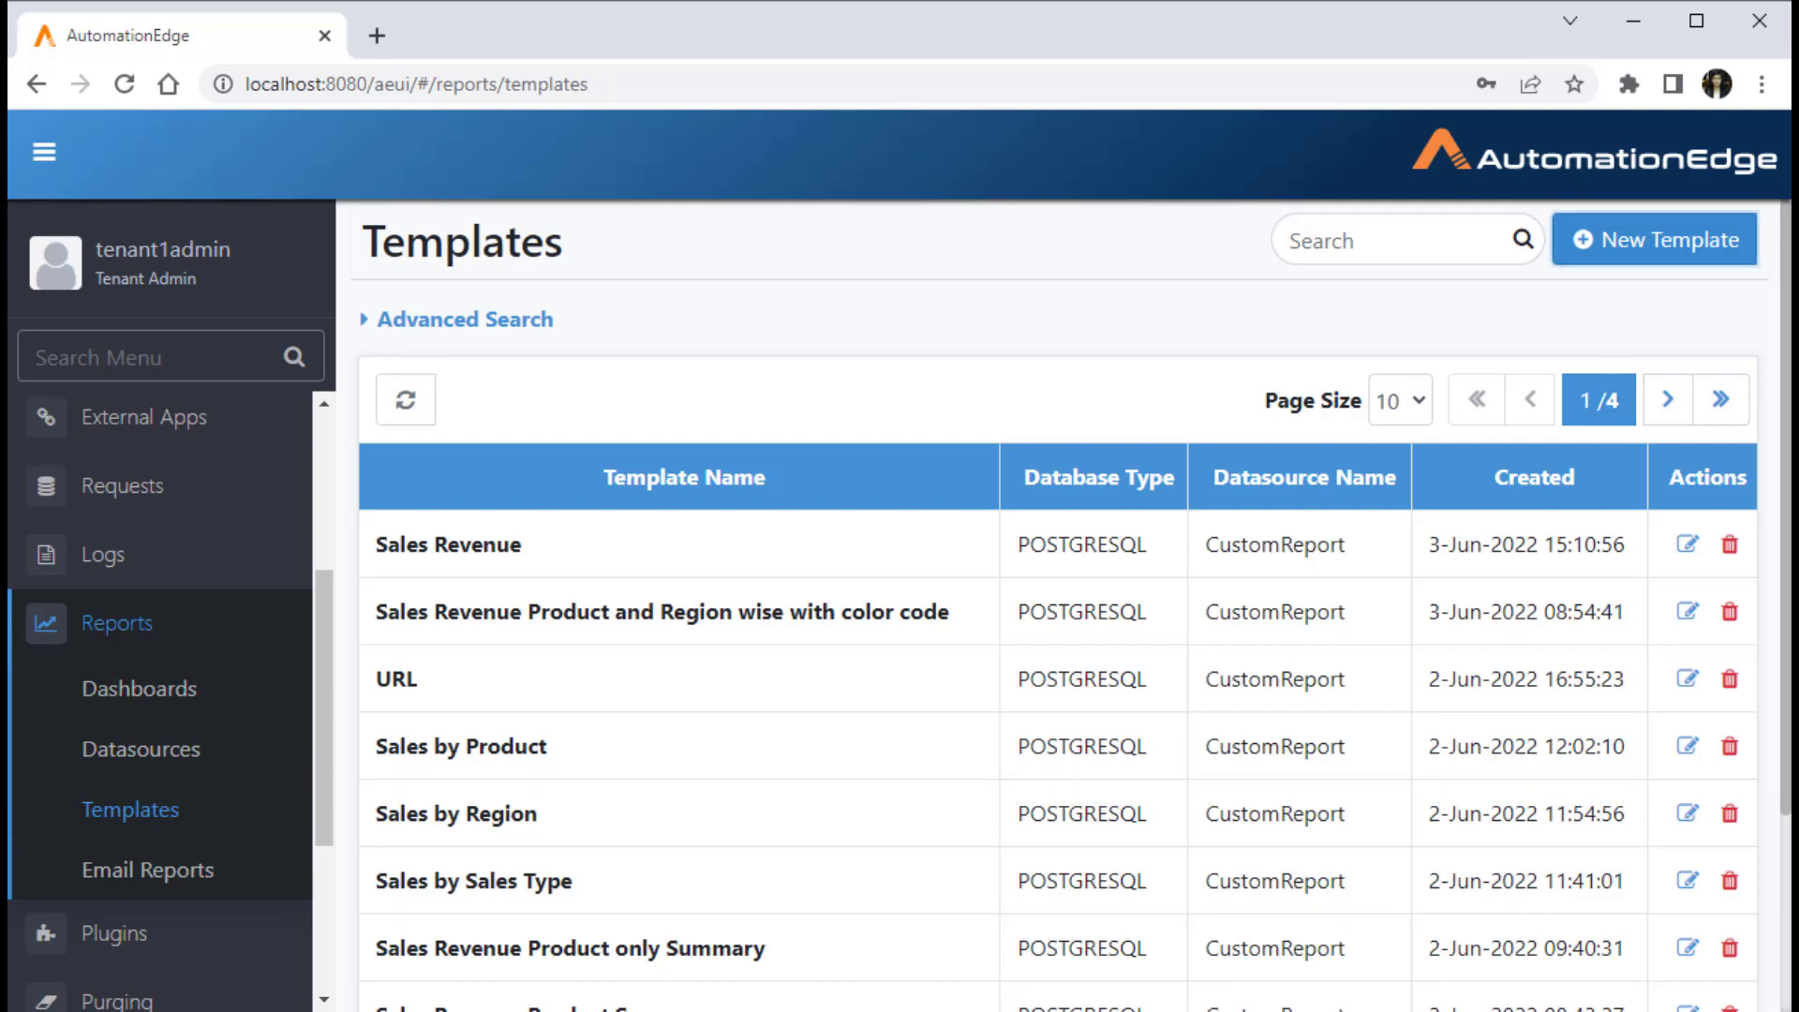
pyautogui.click(1057, 928)
pyautogui.click(1057, 398)
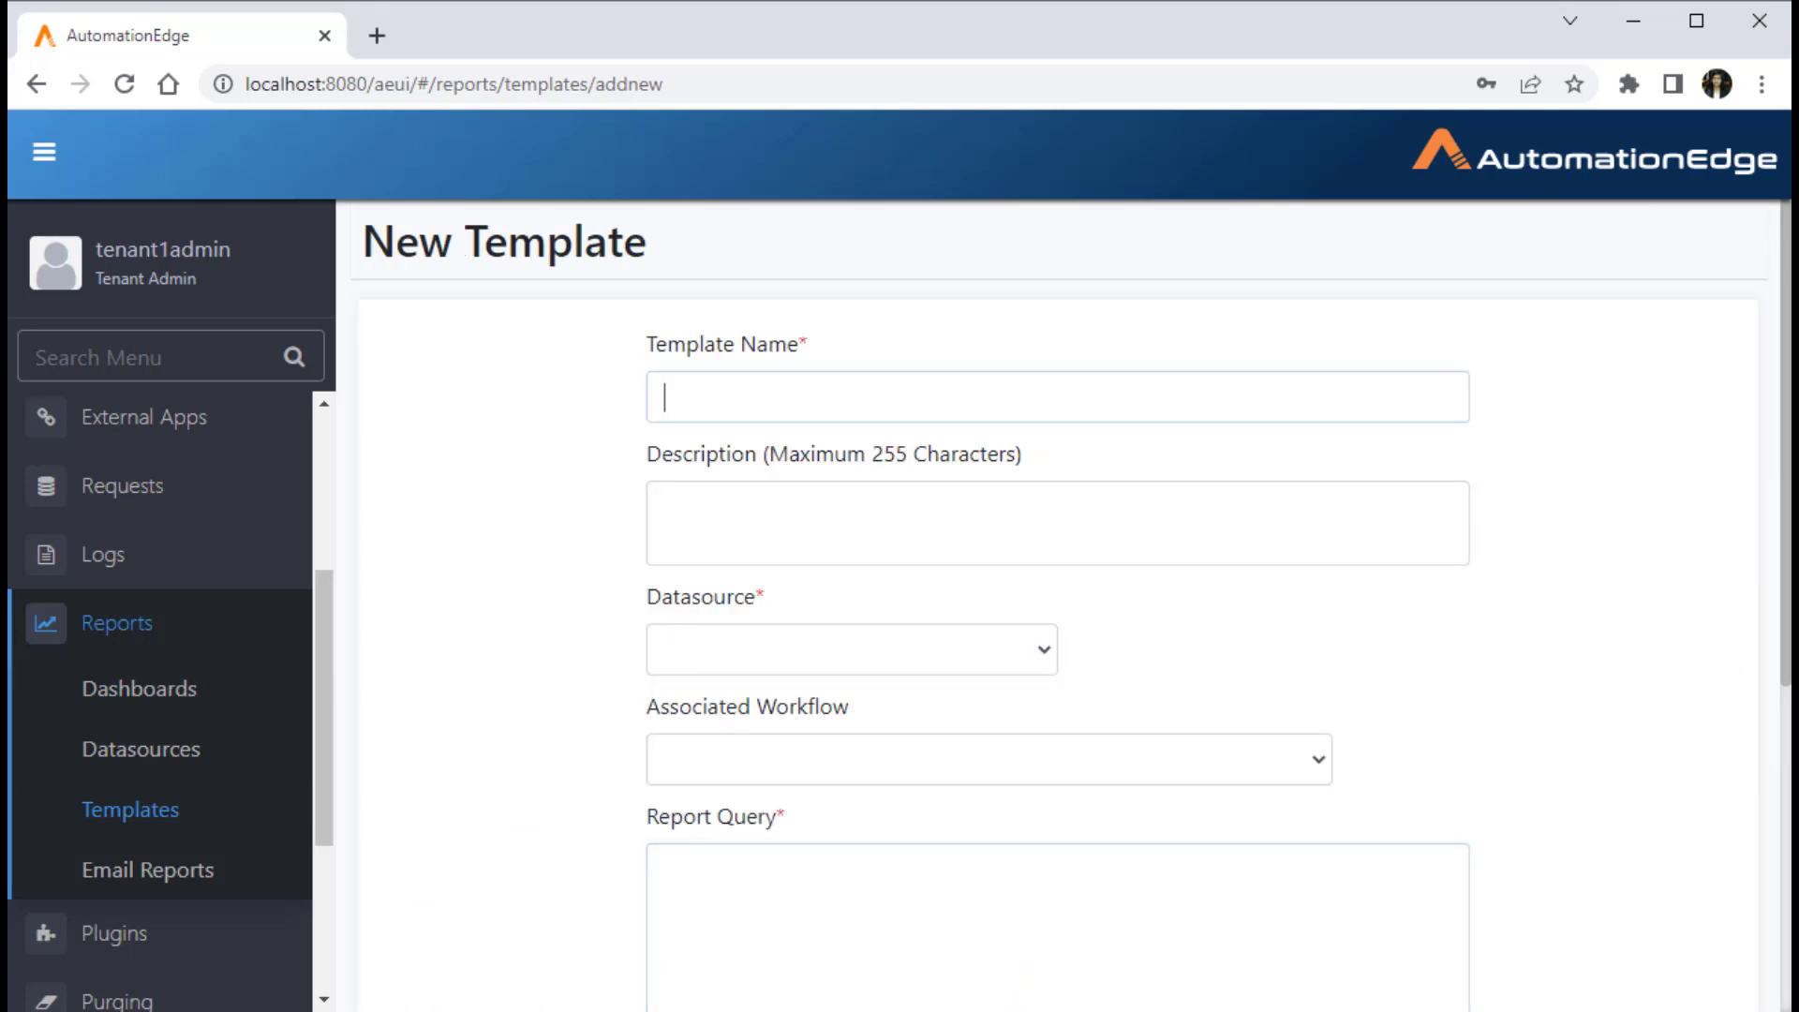
pyautogui.write('Total Sales Revenue')
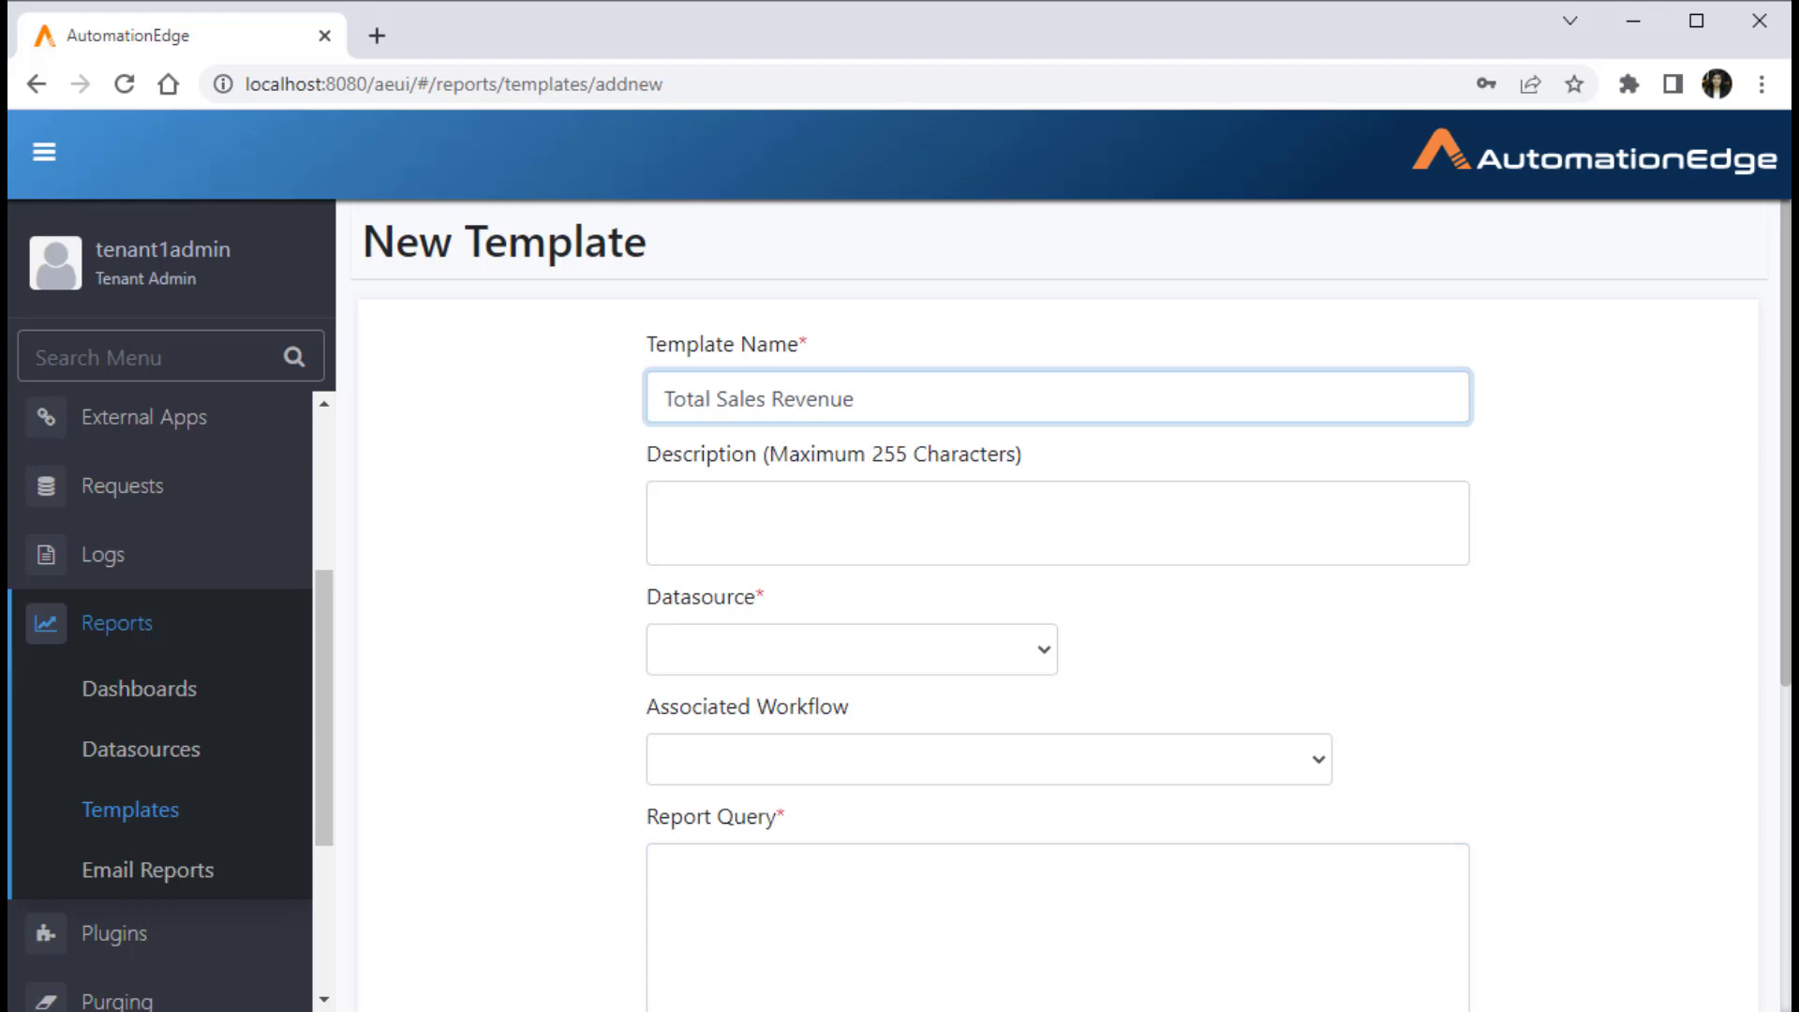
pyautogui.click(1057, 523)
pyautogui.write('Total Sales Revenue')
pyautogui.write('across producs')
# Step: Select CustomReport as the template's datasource and paste the JSON query that sums sr.sales from salesrevenue as the report query
pyautogui.click(851, 650)
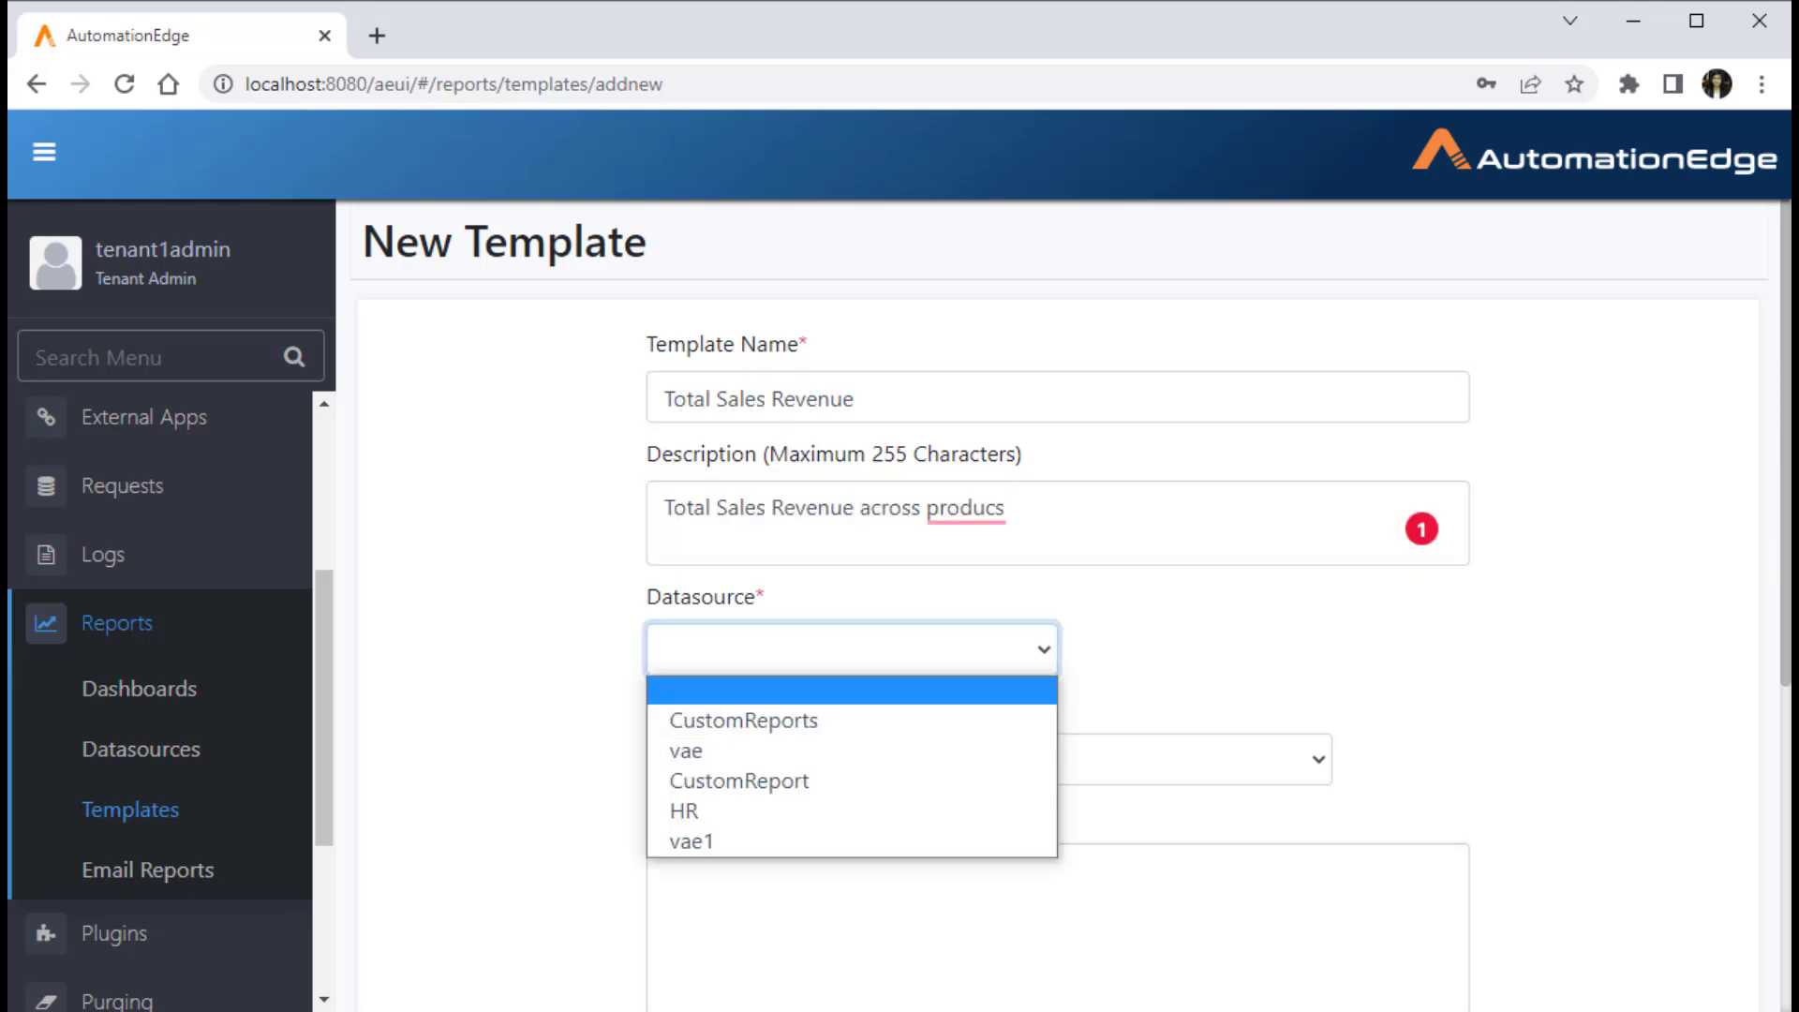
pyautogui.press('Down')
pyautogui.press('Down')
pyautogui.press('Down')
pyautogui.press('Return')
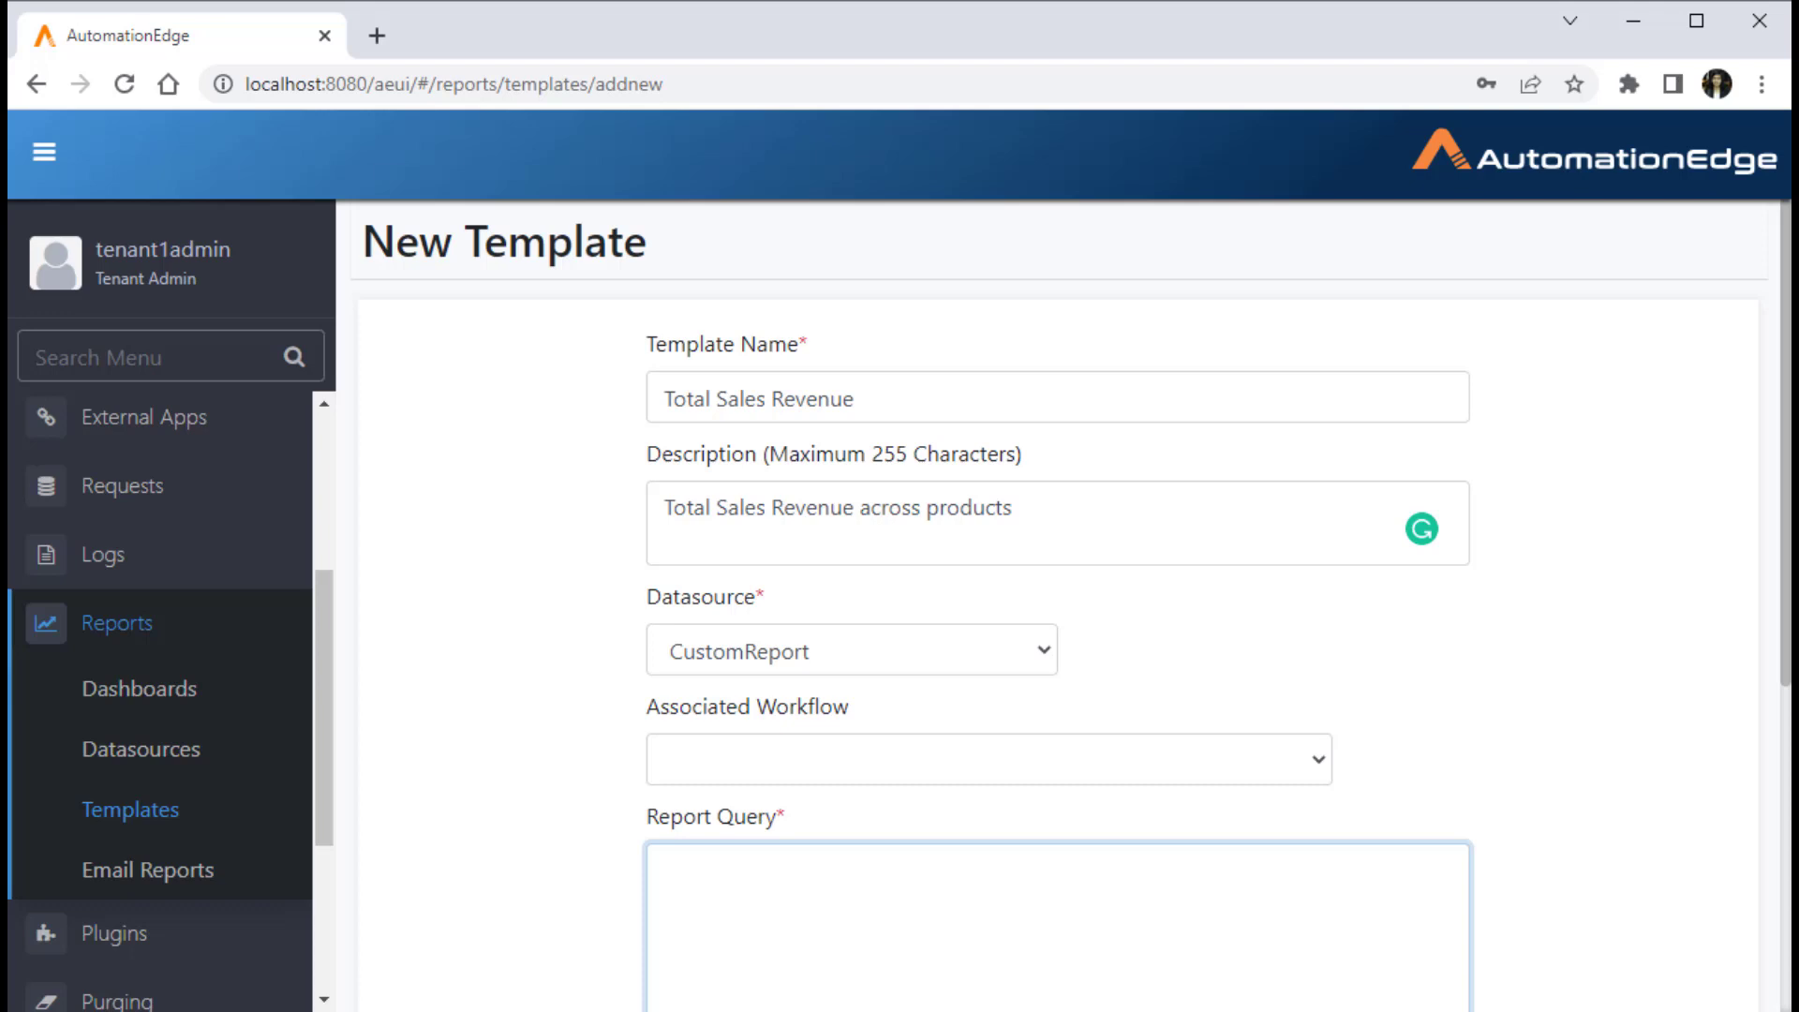
pyautogui.scroll(-2, 1057, 609)
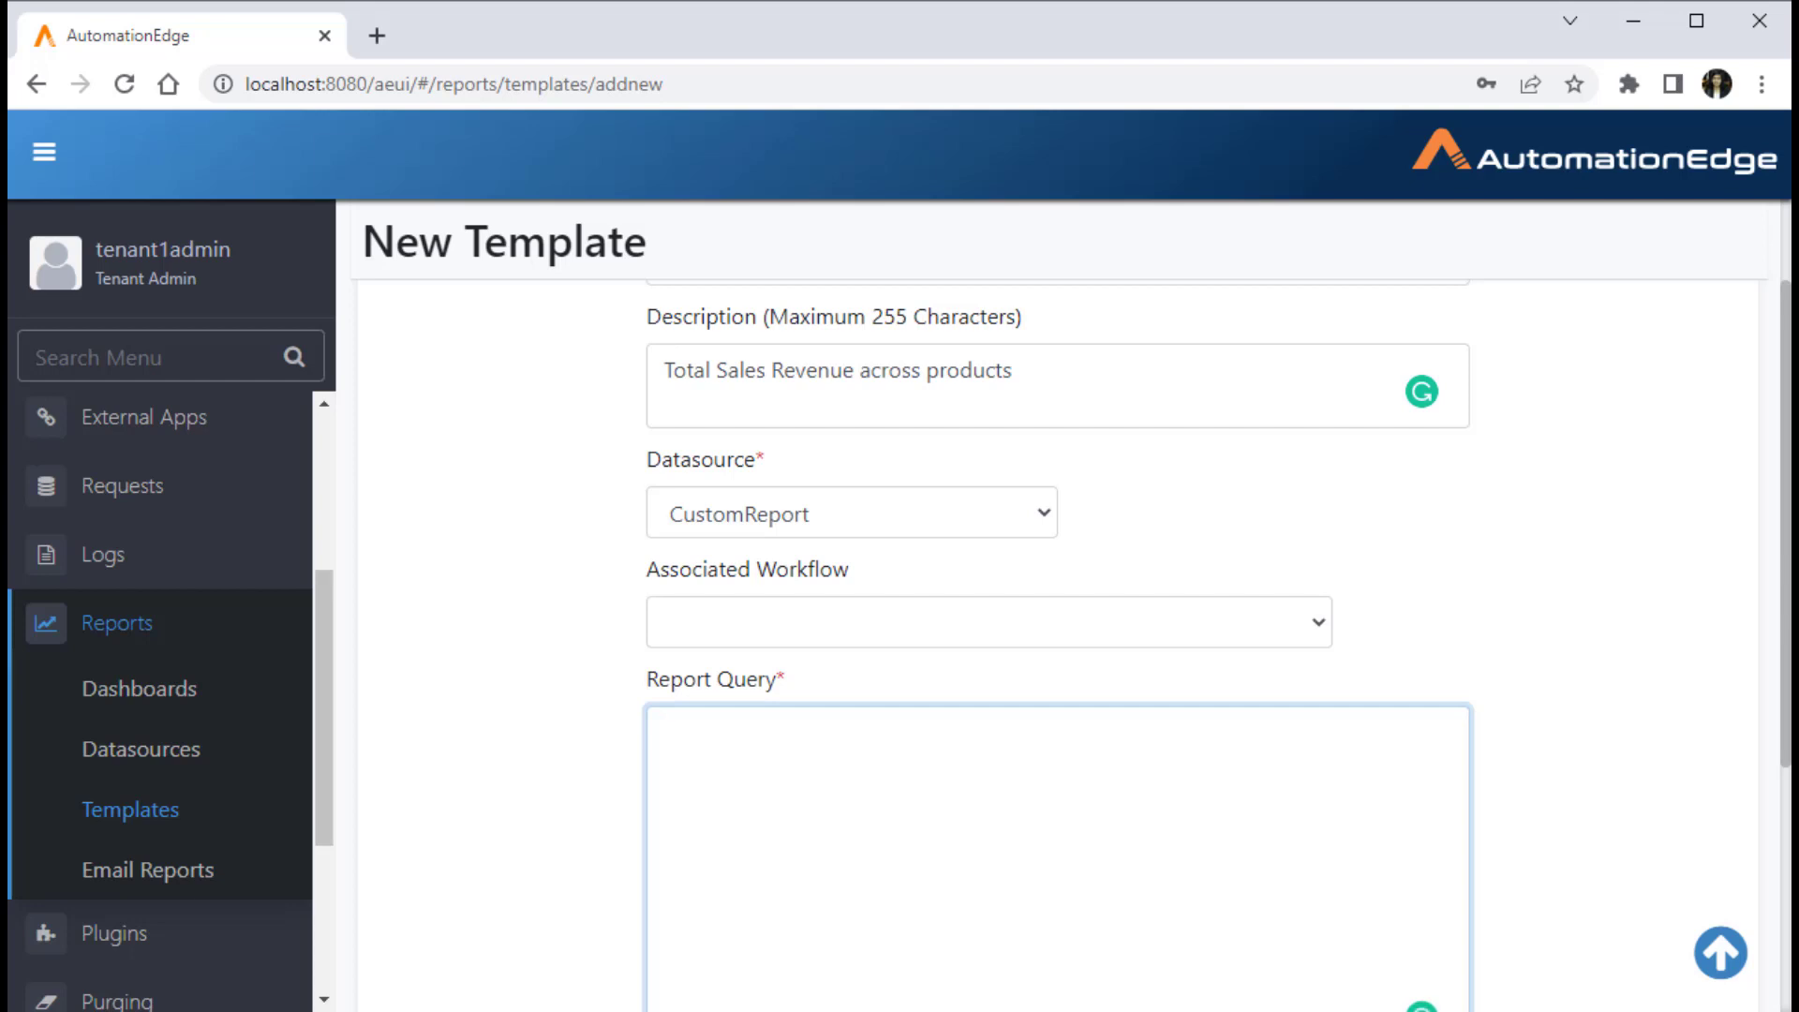
pyautogui.hotkey('ctrl', 'v')
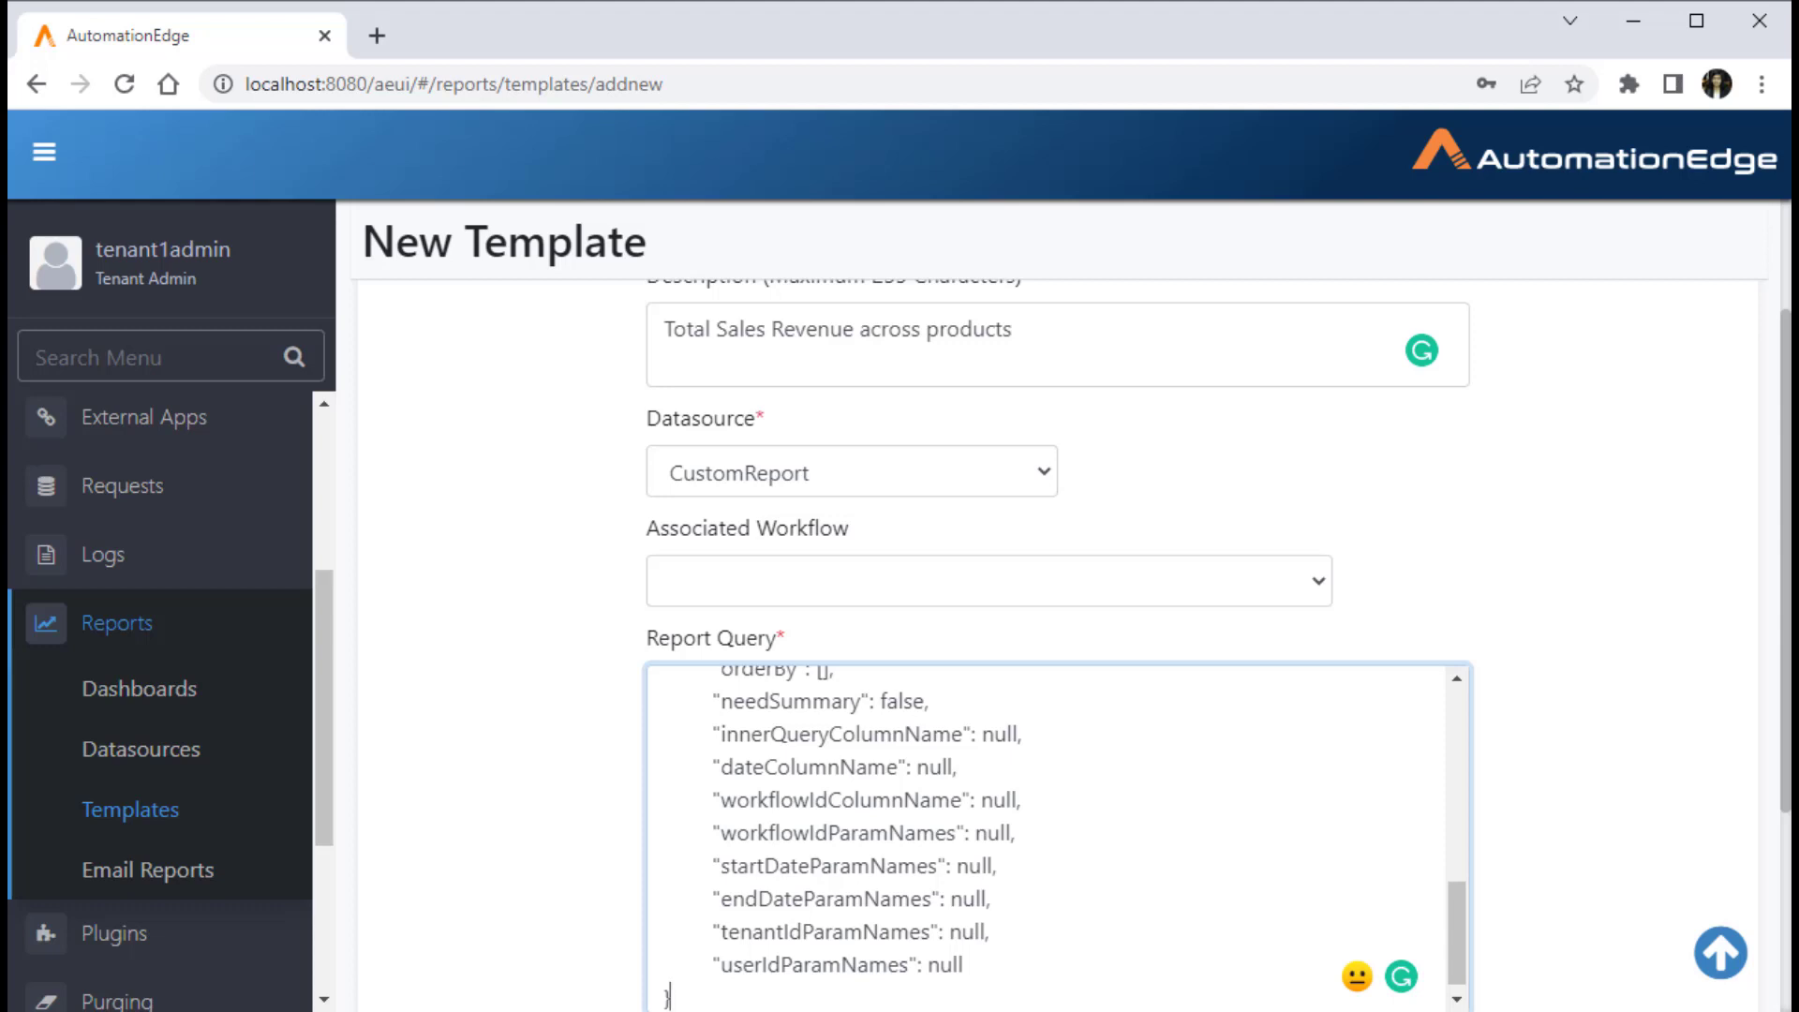
# Step: Examine the report query JSON from the query string and projections down to the date, tenant and user parameter names
pyautogui.scroll(7, 1050, 834)
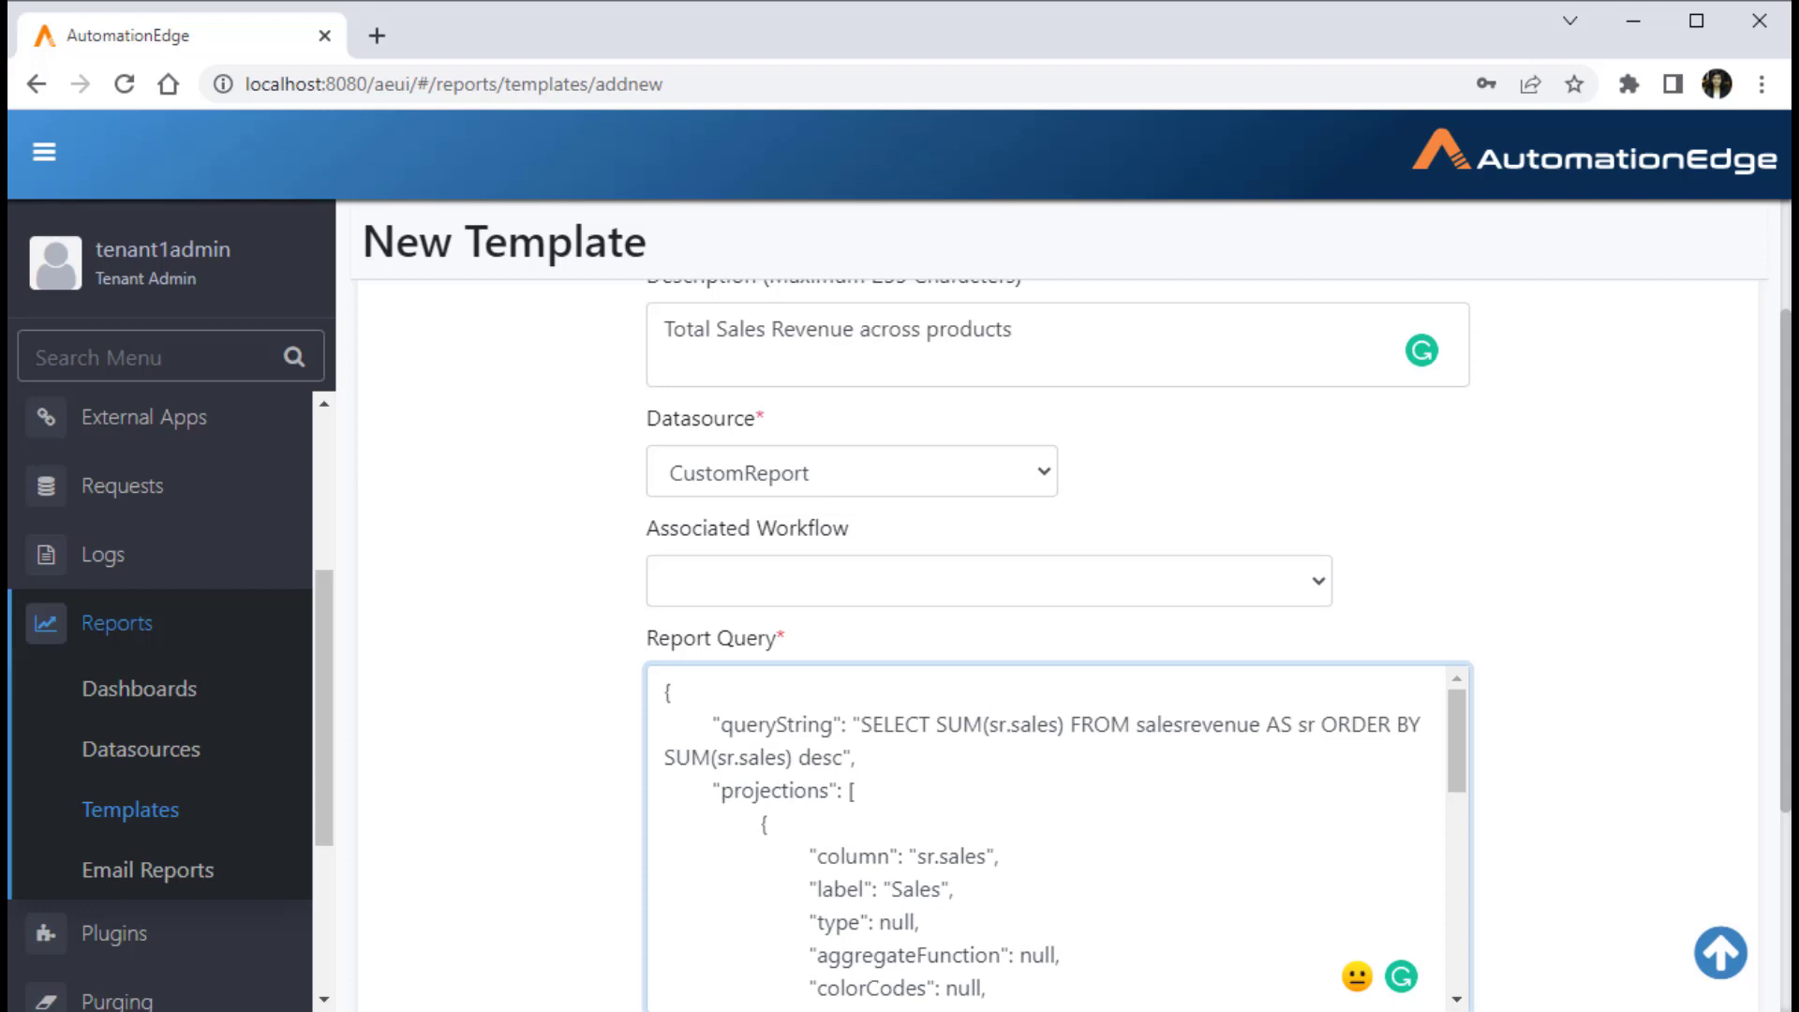
pyautogui.scroll(-2, 1059, 656)
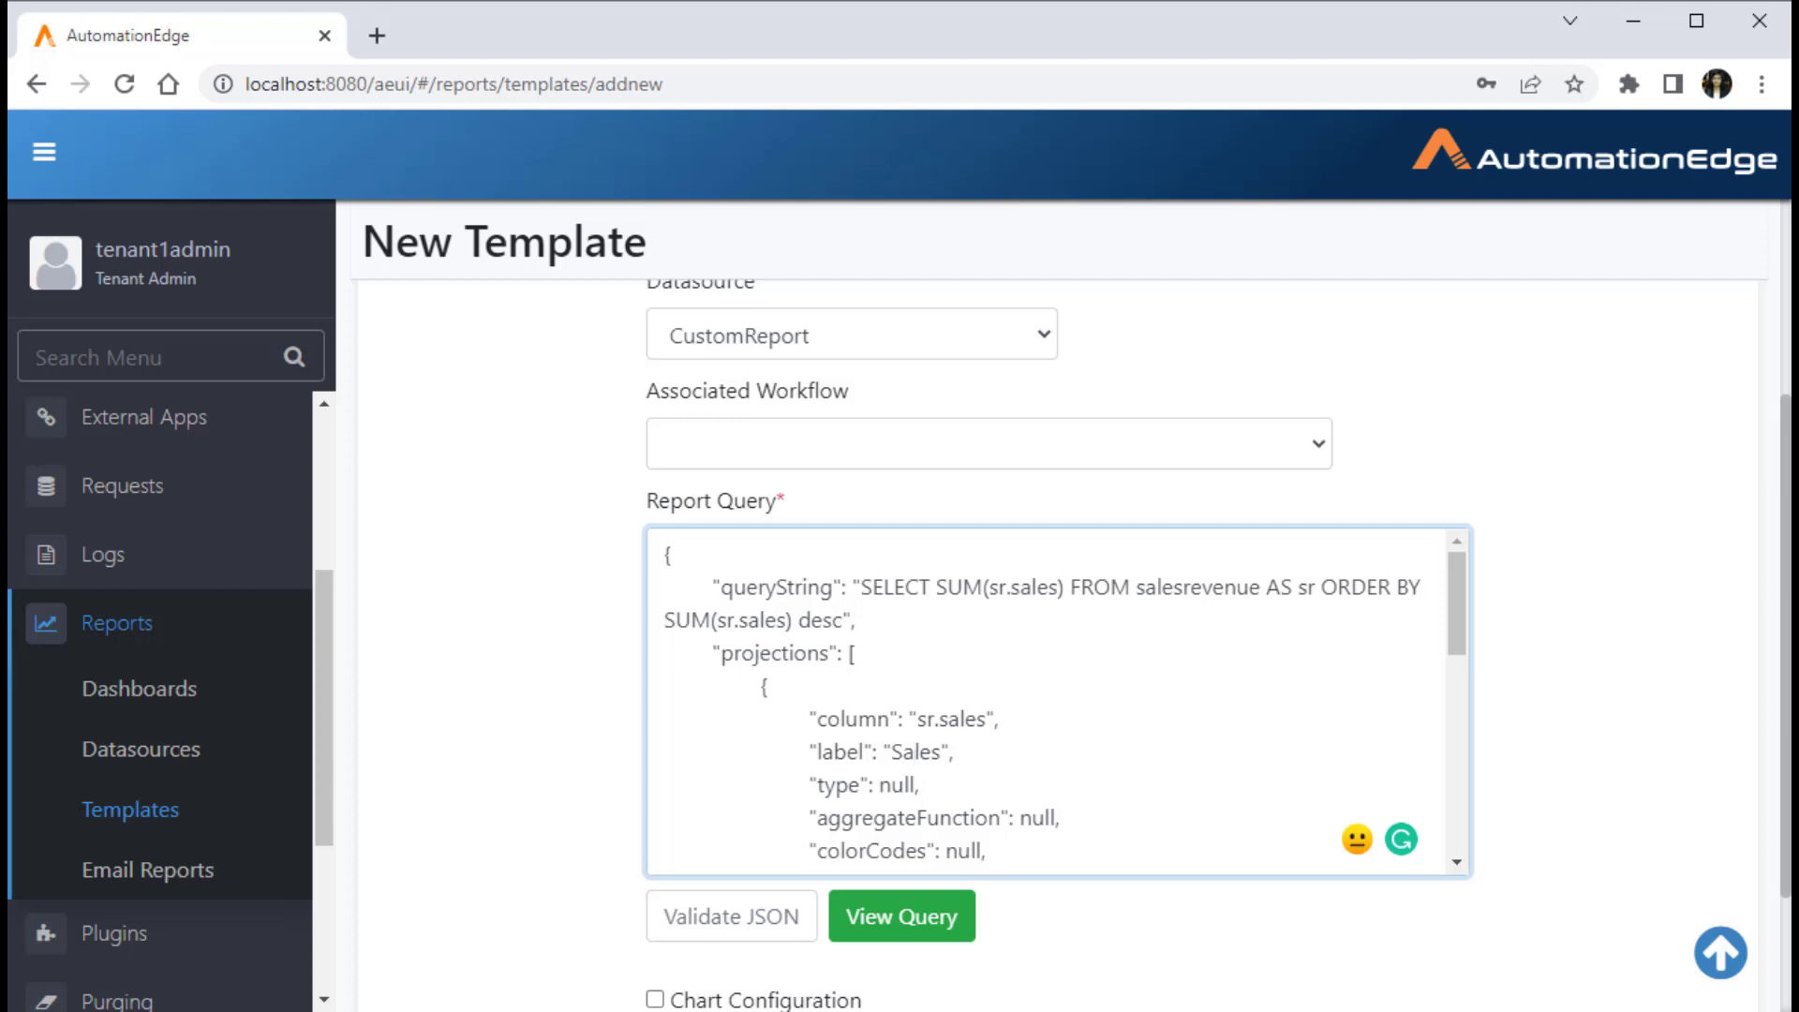
pyautogui.scroll(-2, 1050, 703)
pyautogui.scroll(2, 1050, 703)
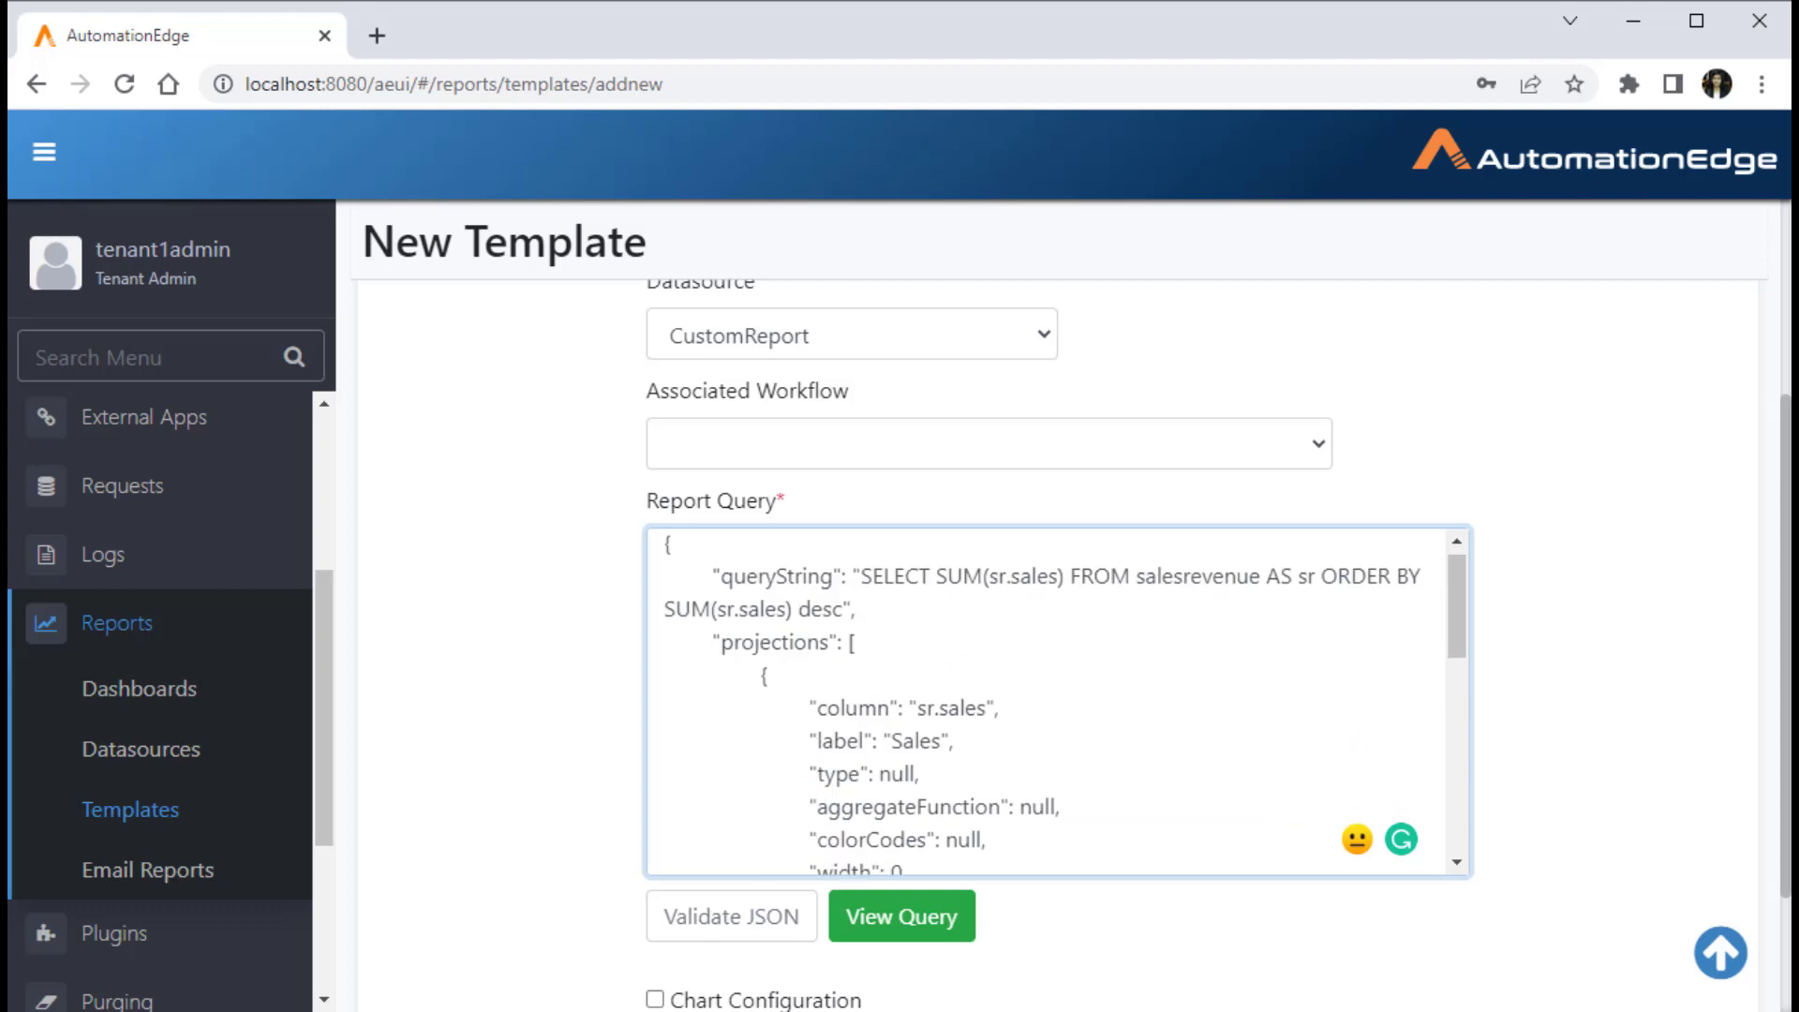
pyautogui.scroll(-2, 1050, 703)
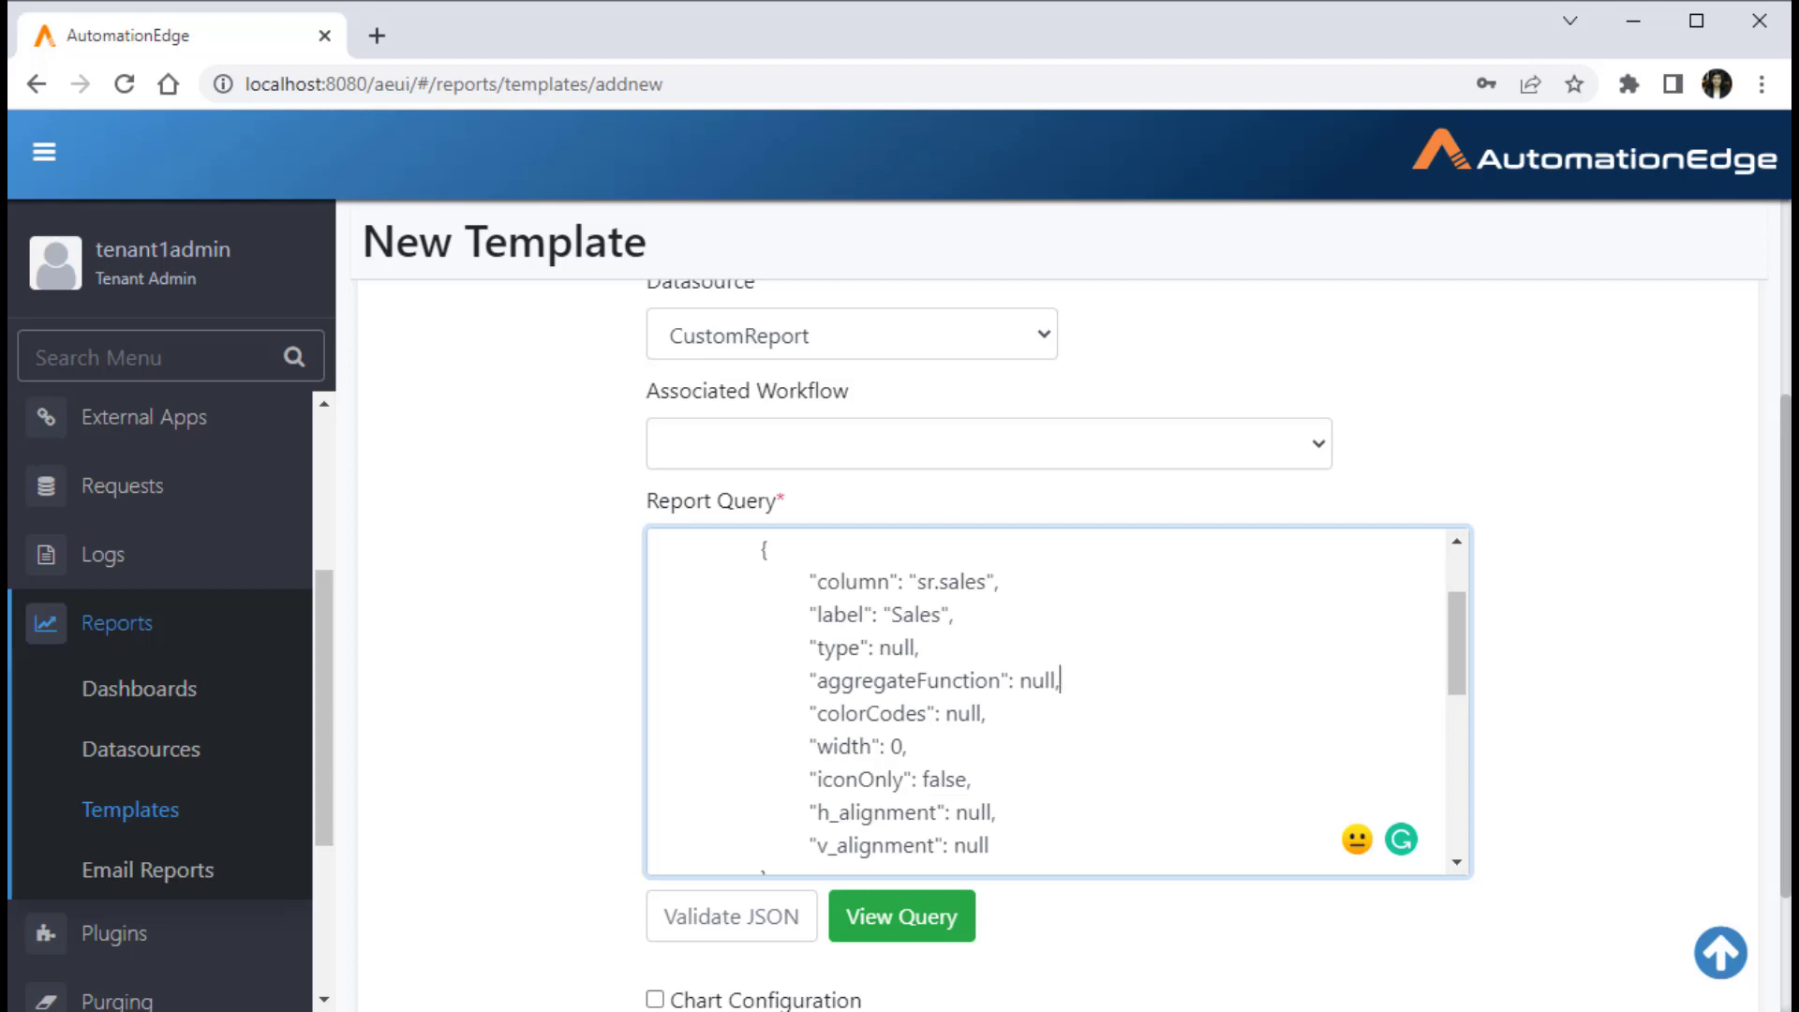
pyautogui.scroll(-2, 1049, 702)
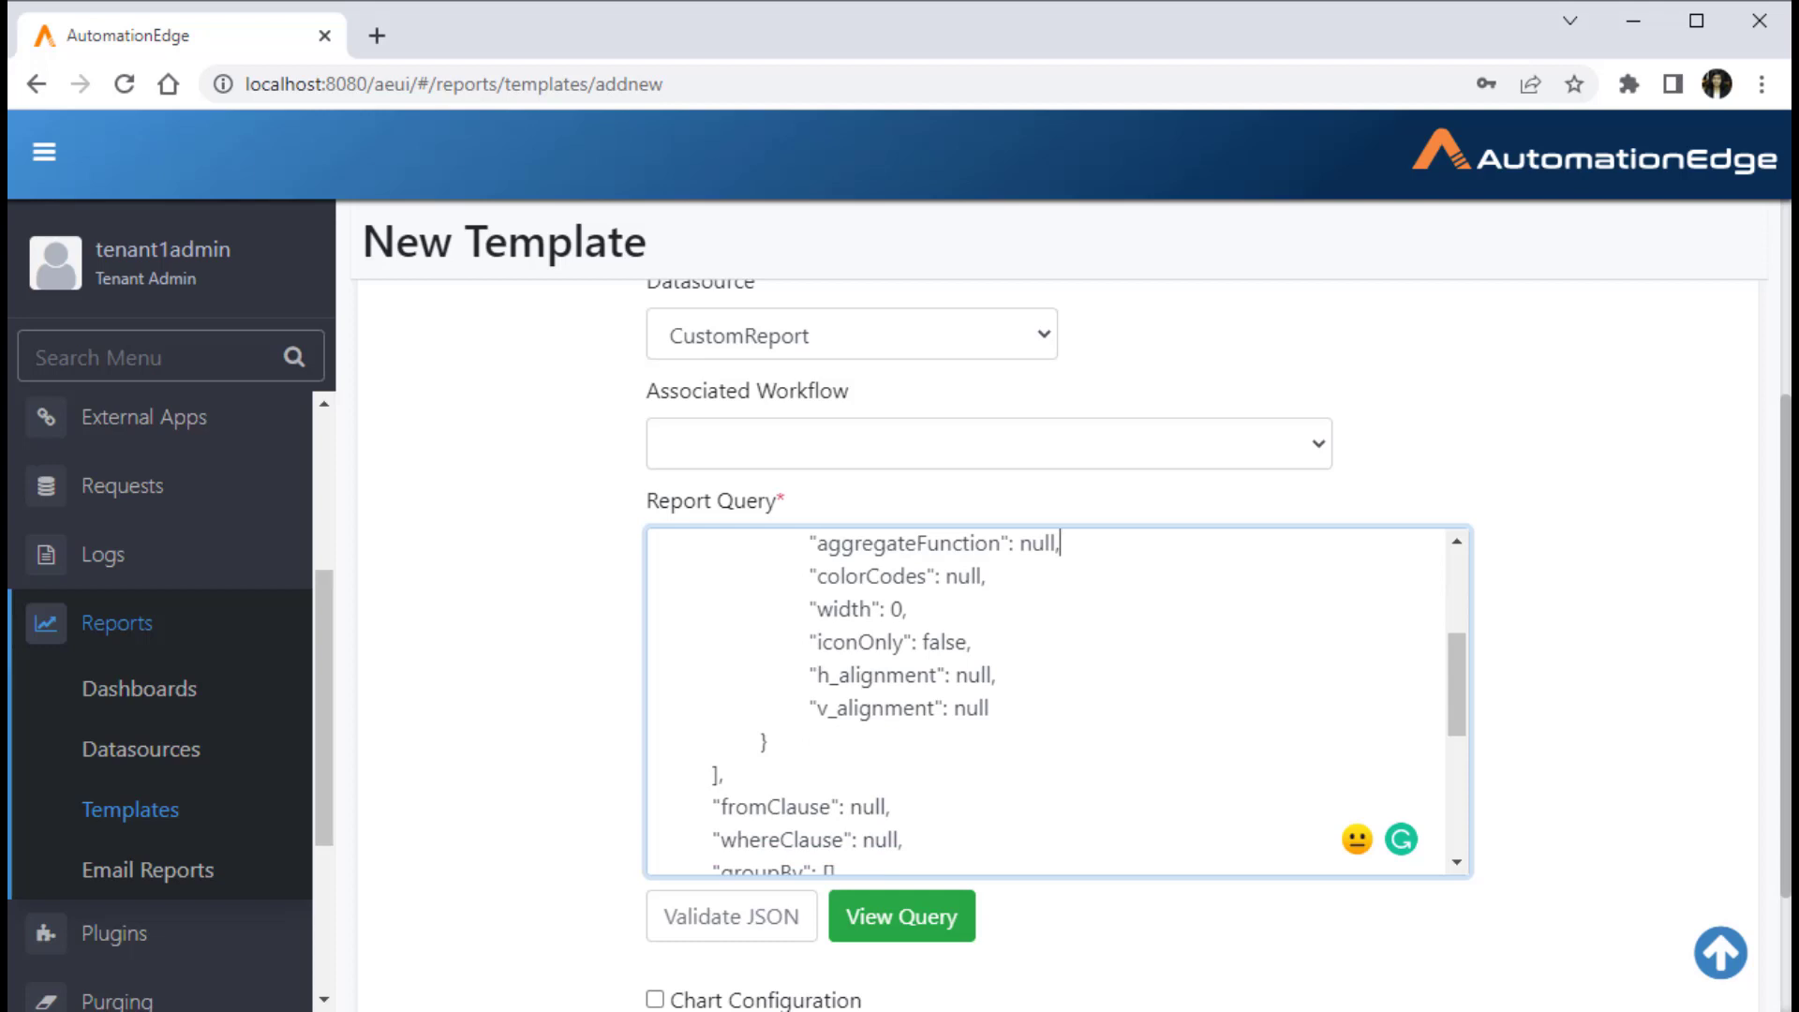
pyautogui.scroll(-3, 1049, 703)
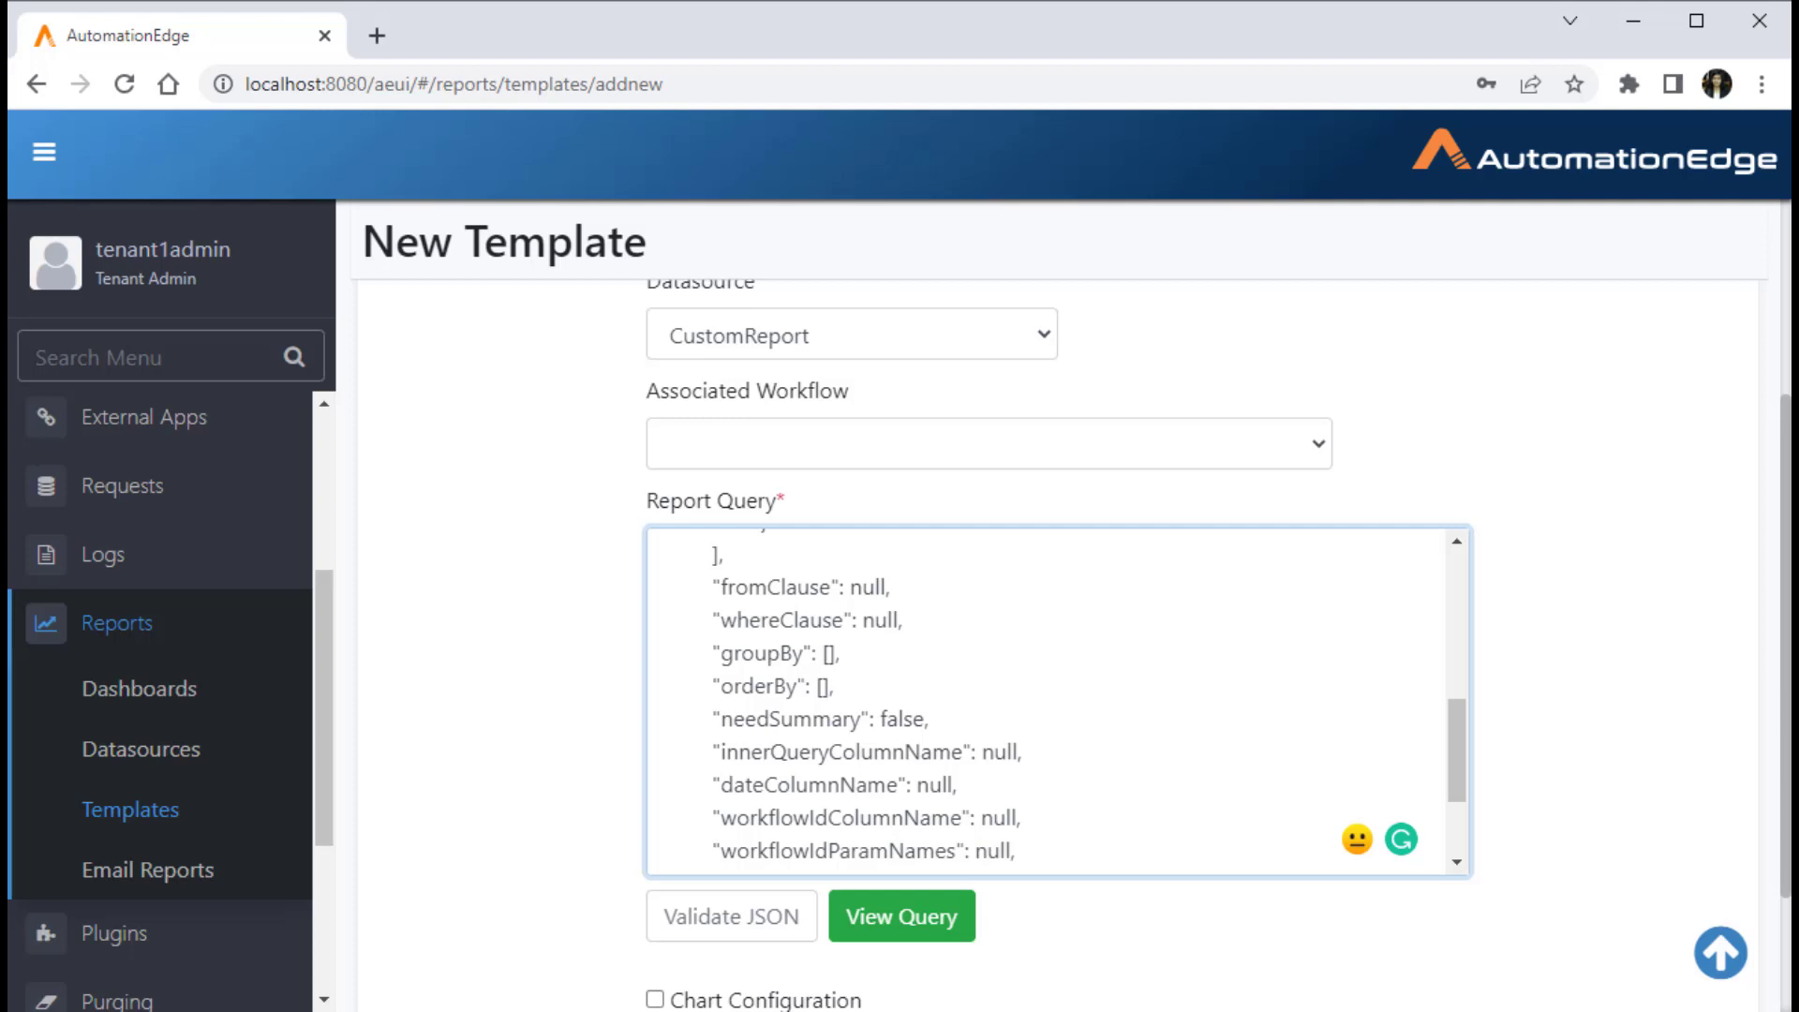
pyautogui.scroll(-2, 1050, 701)
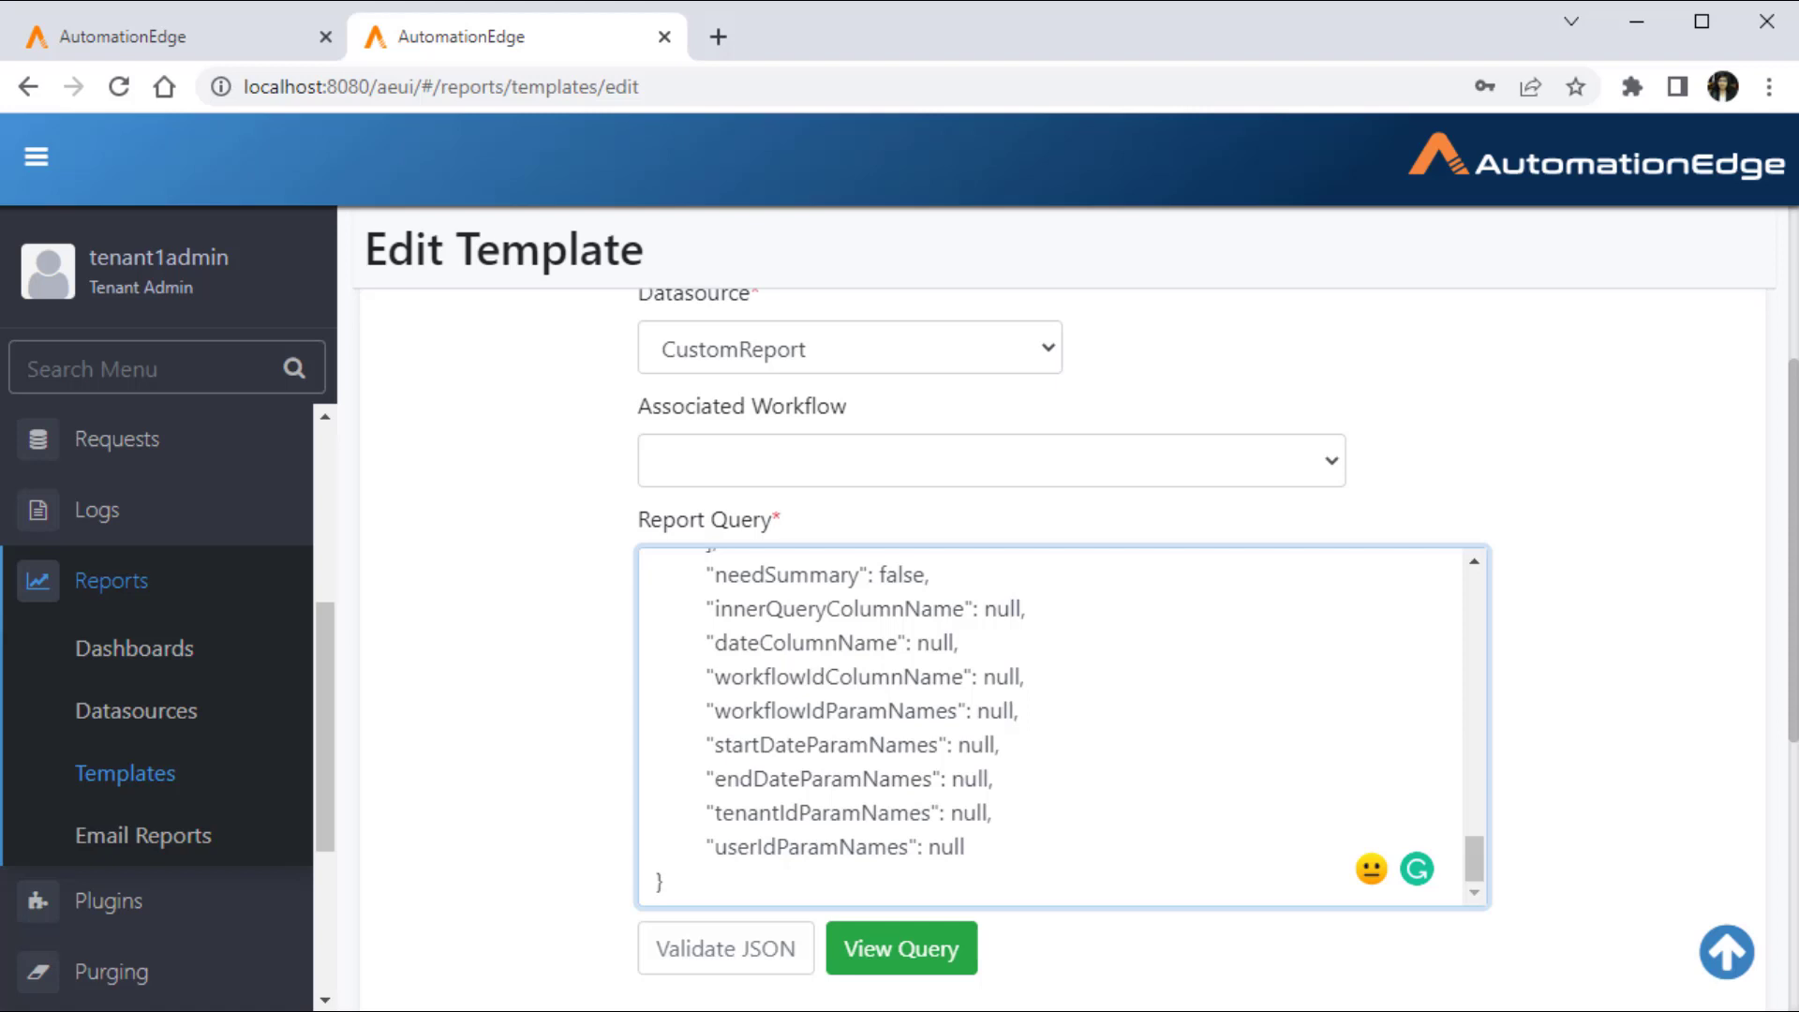
pyautogui.click(1000, 745)
pyautogui.click(992, 812)
pyautogui.click(966, 847)
# Step: Validate the report query's JSON and view the query it generates
pyautogui.click(725, 949)
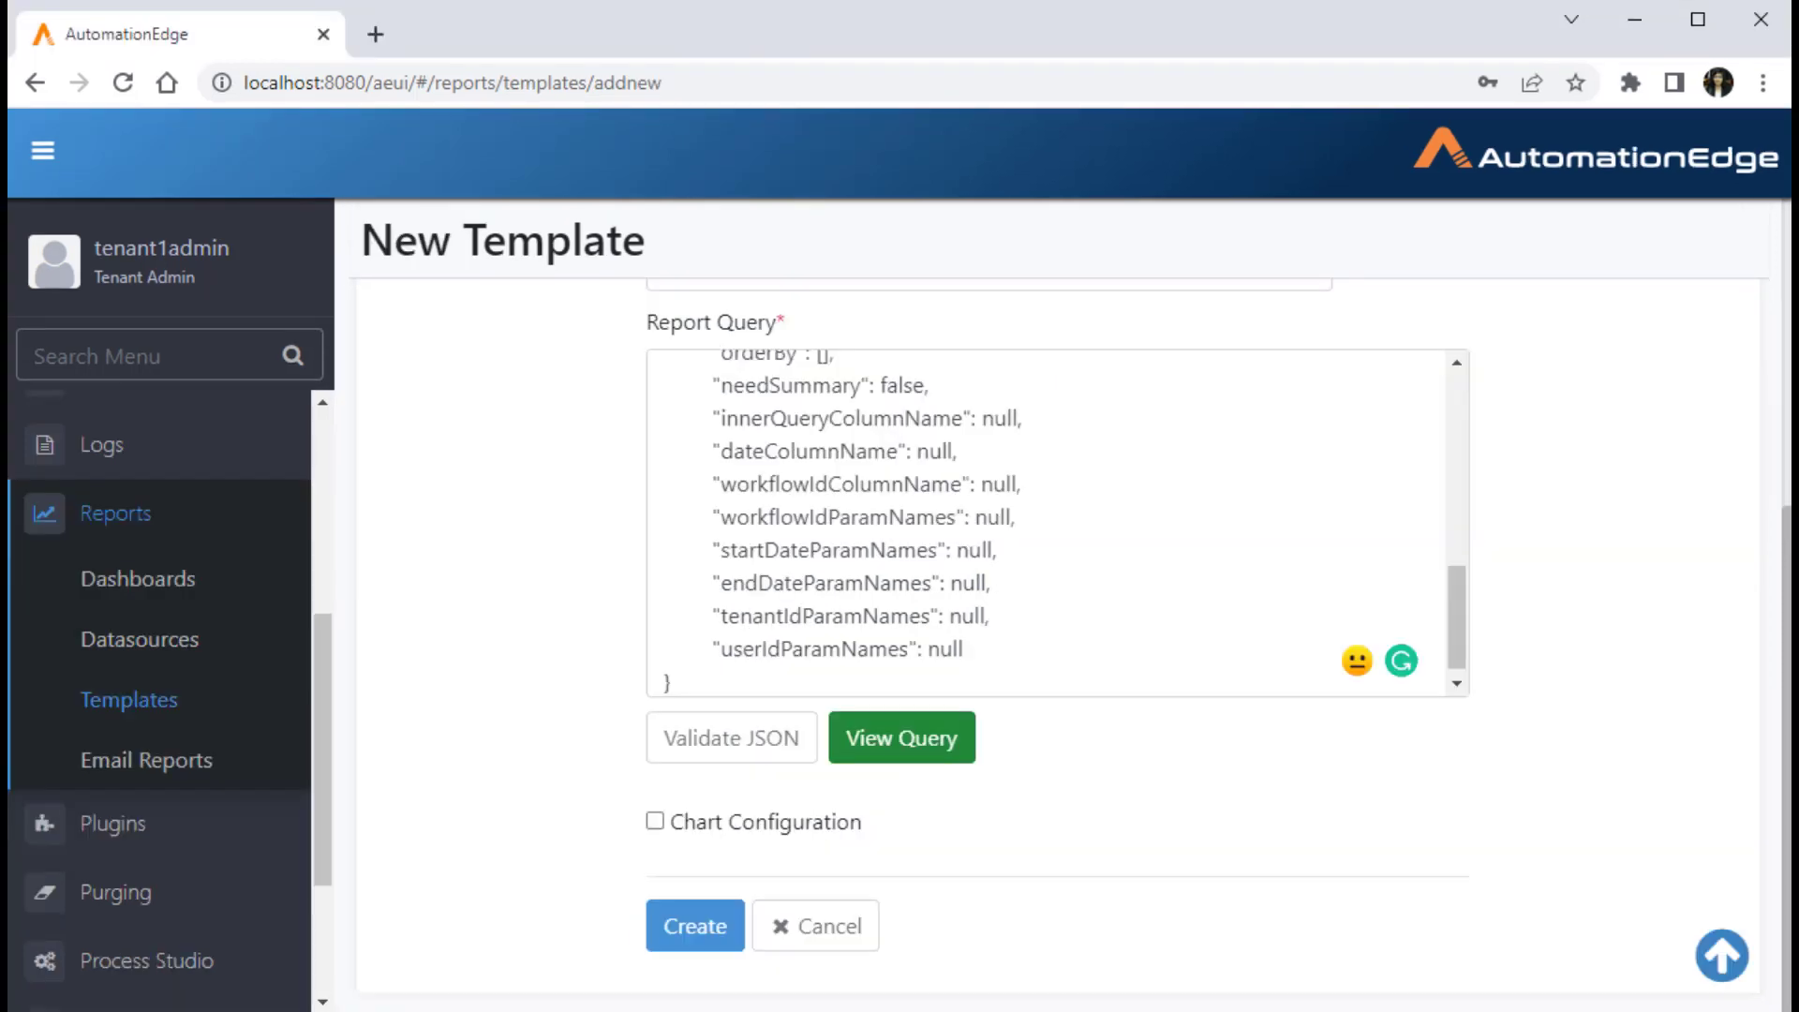
pyautogui.click(900, 735)
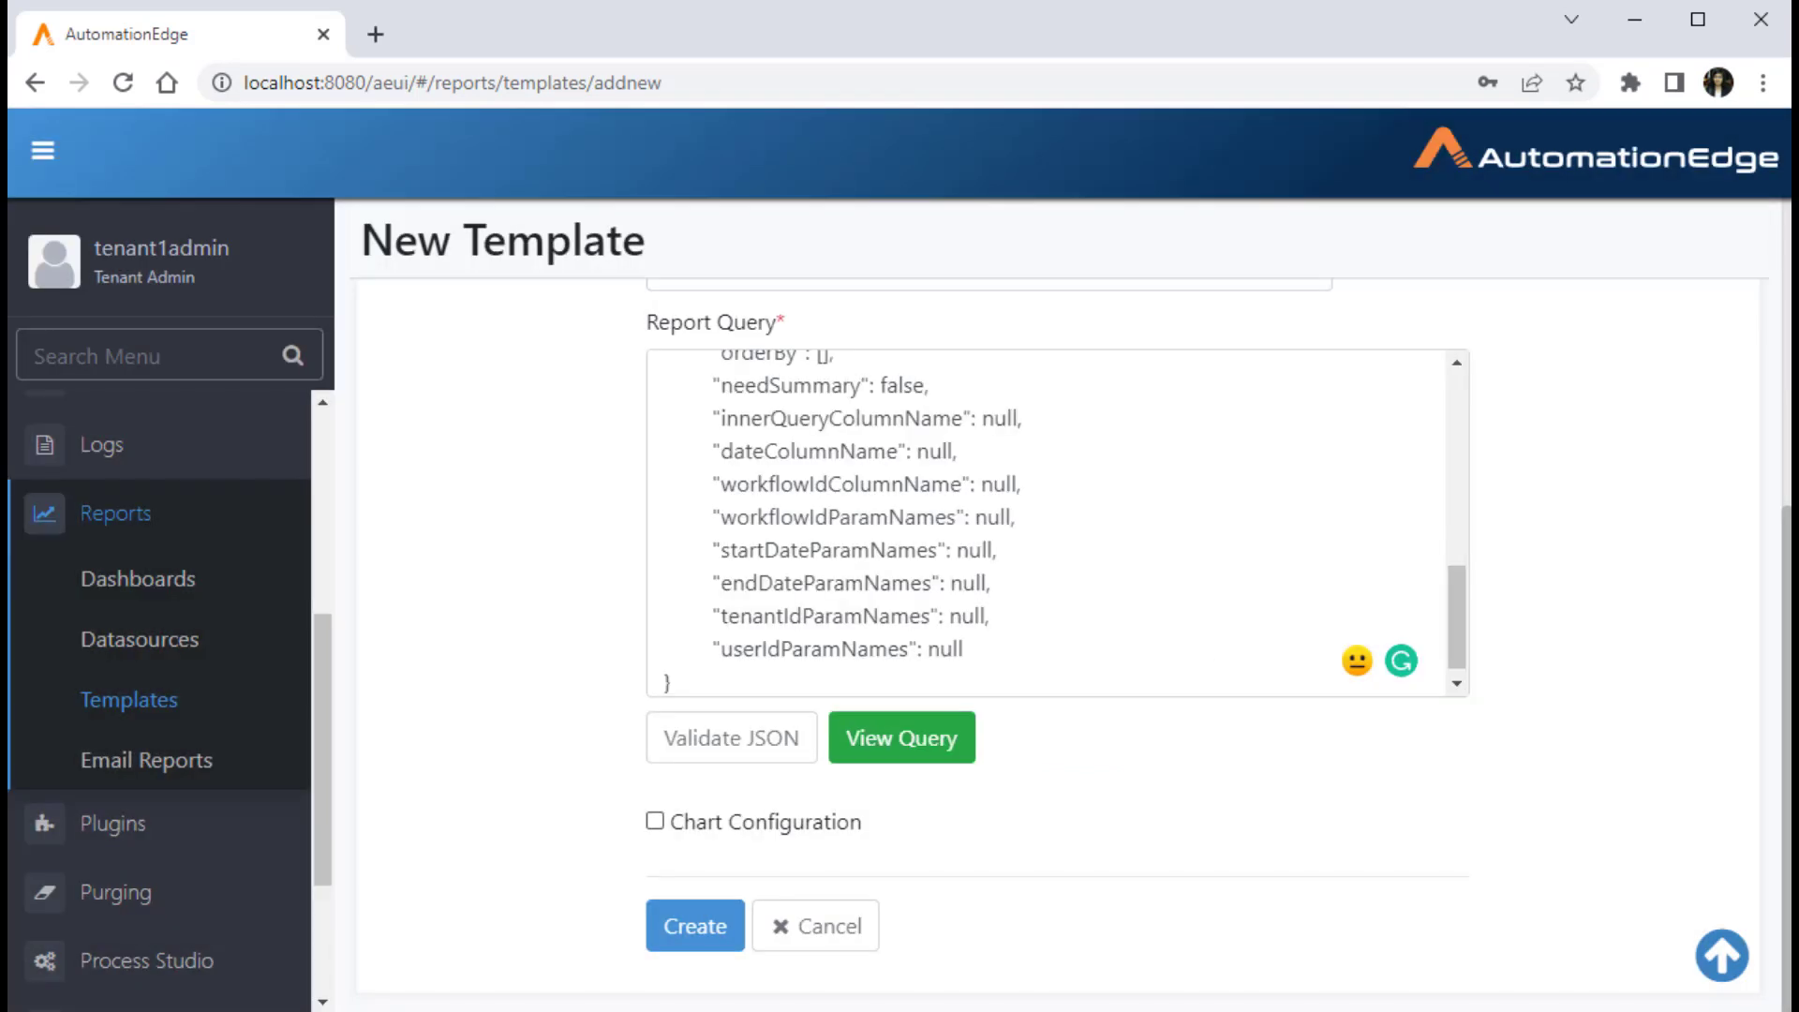
pyautogui.click(655, 821)
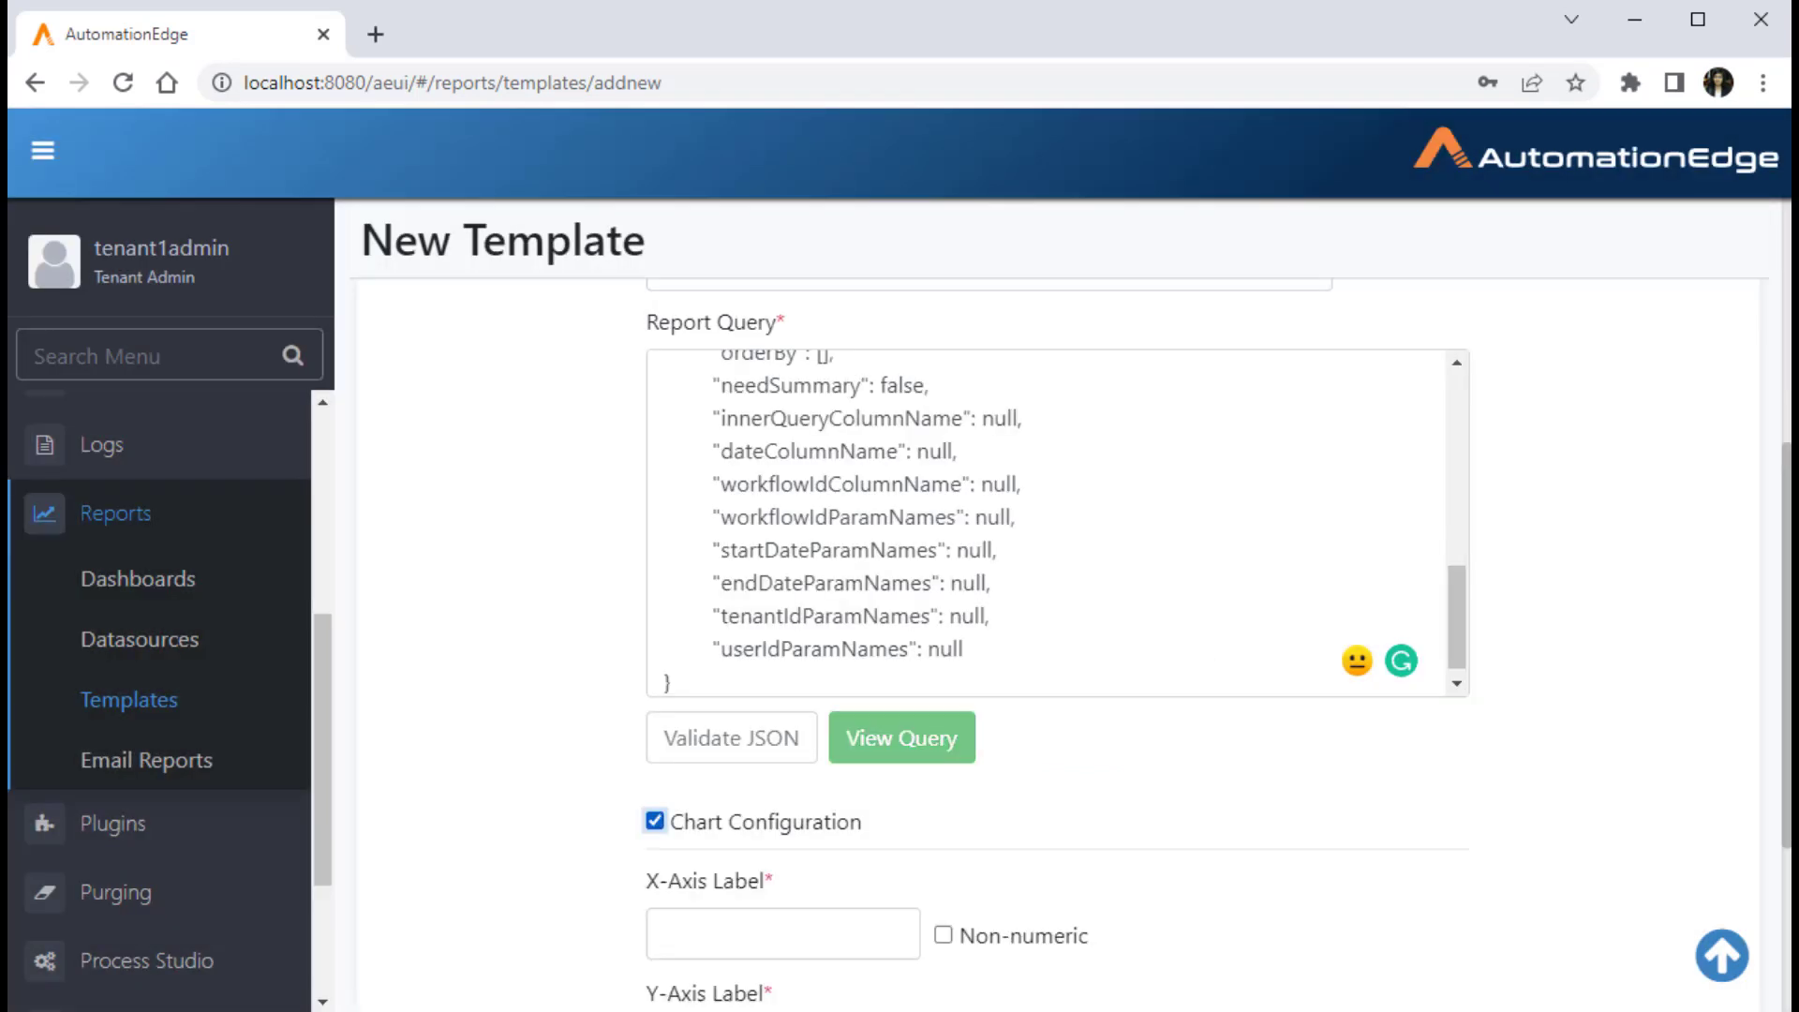
pyautogui.click(782, 599)
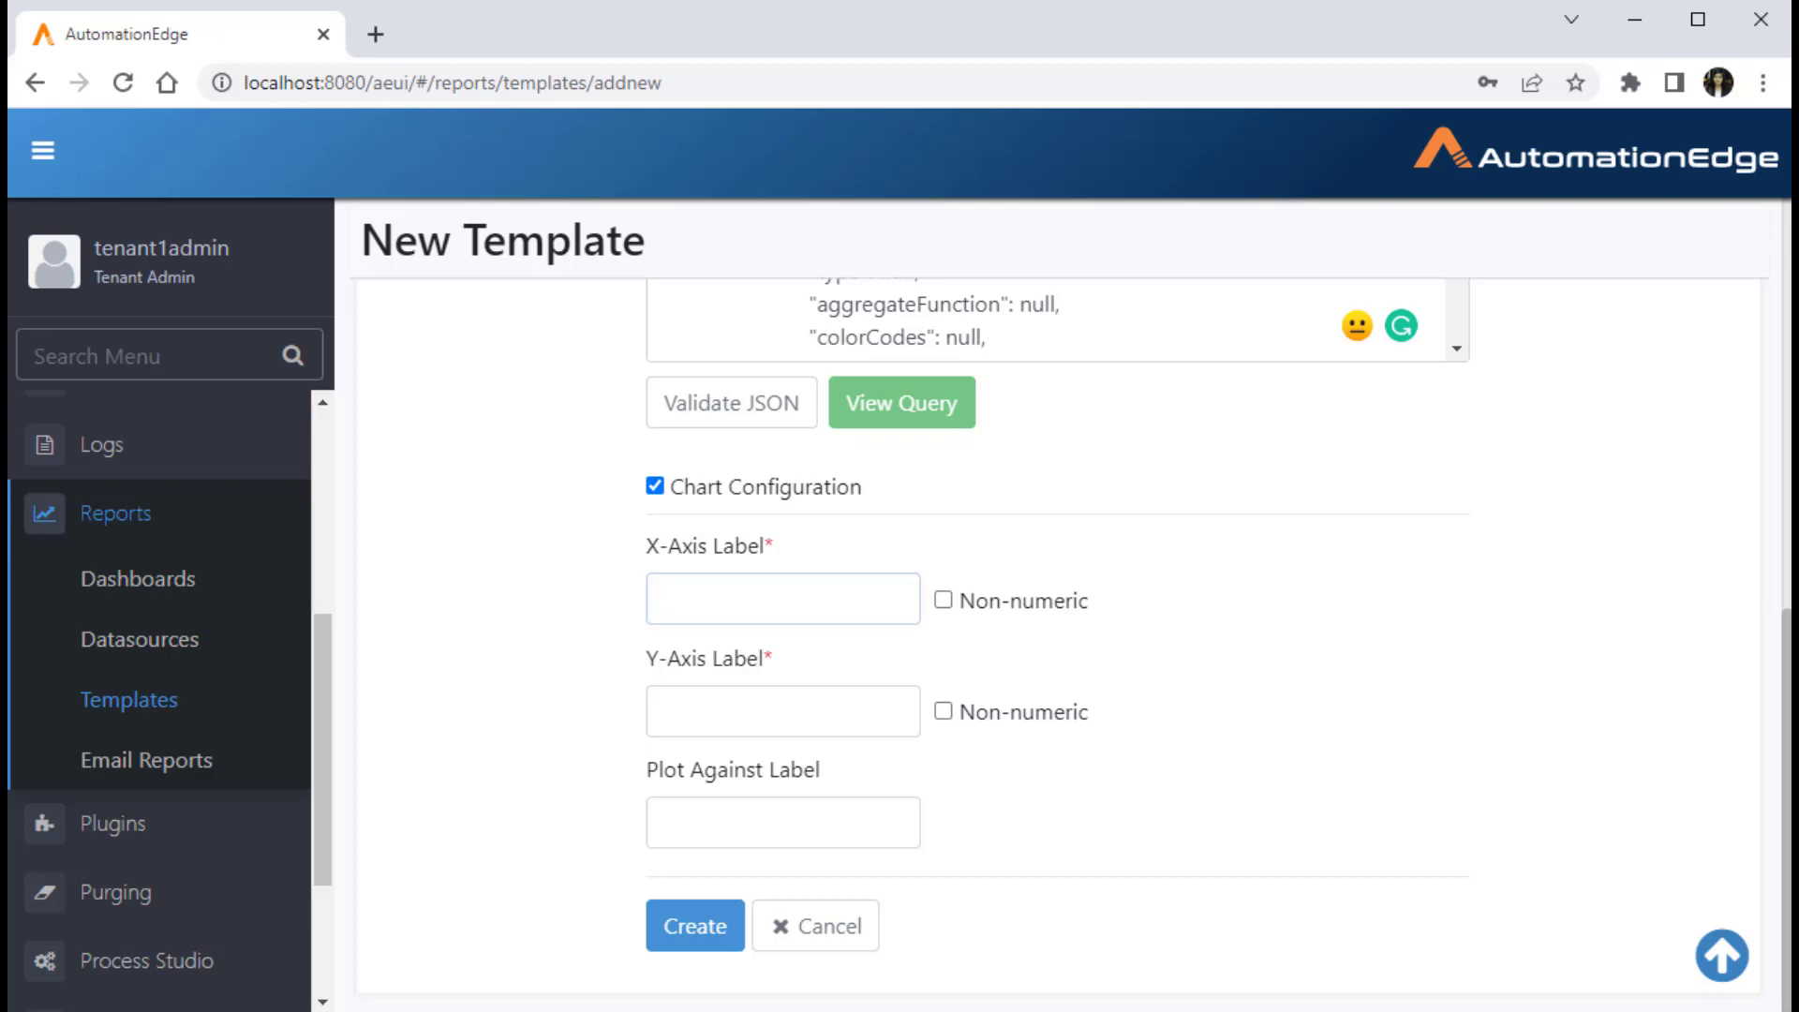
pyautogui.scroll(-8, 1046, 320)
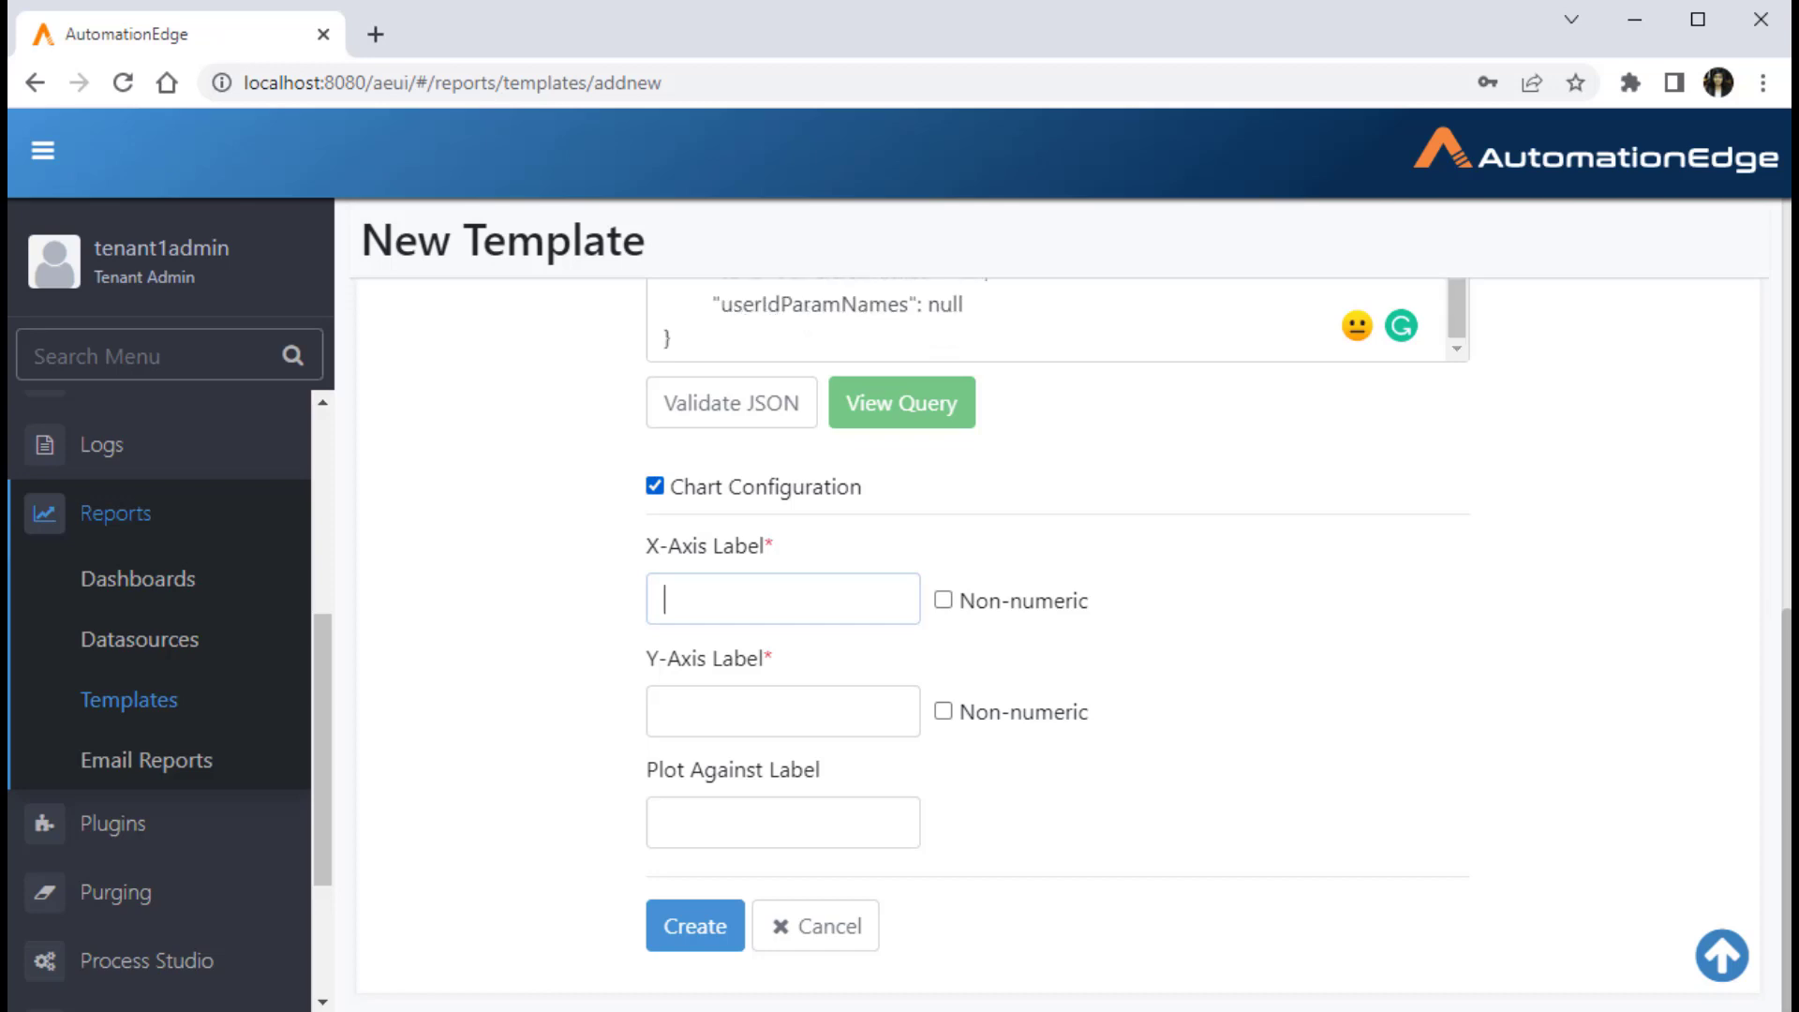
pyautogui.click(655, 485)
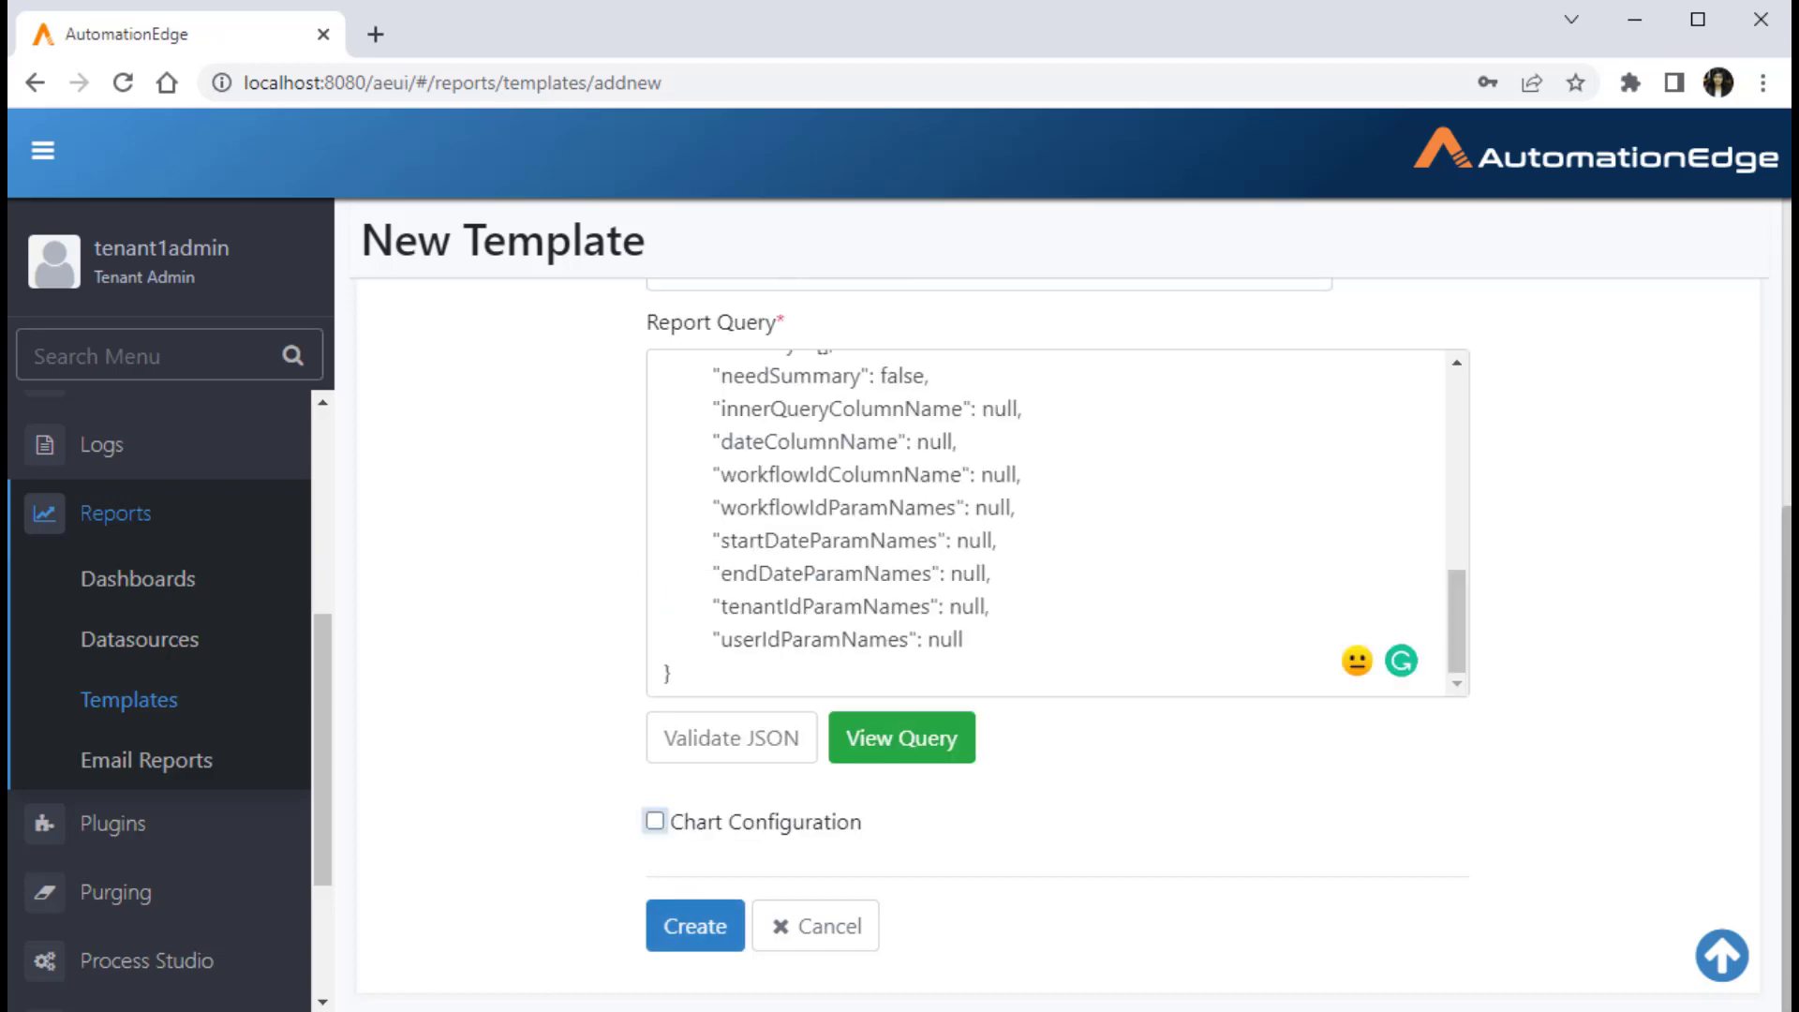
# Step: Create the Total Sales Revenue template without chart configuration, and open it for editing to review its settings
pyautogui.click(695, 926)
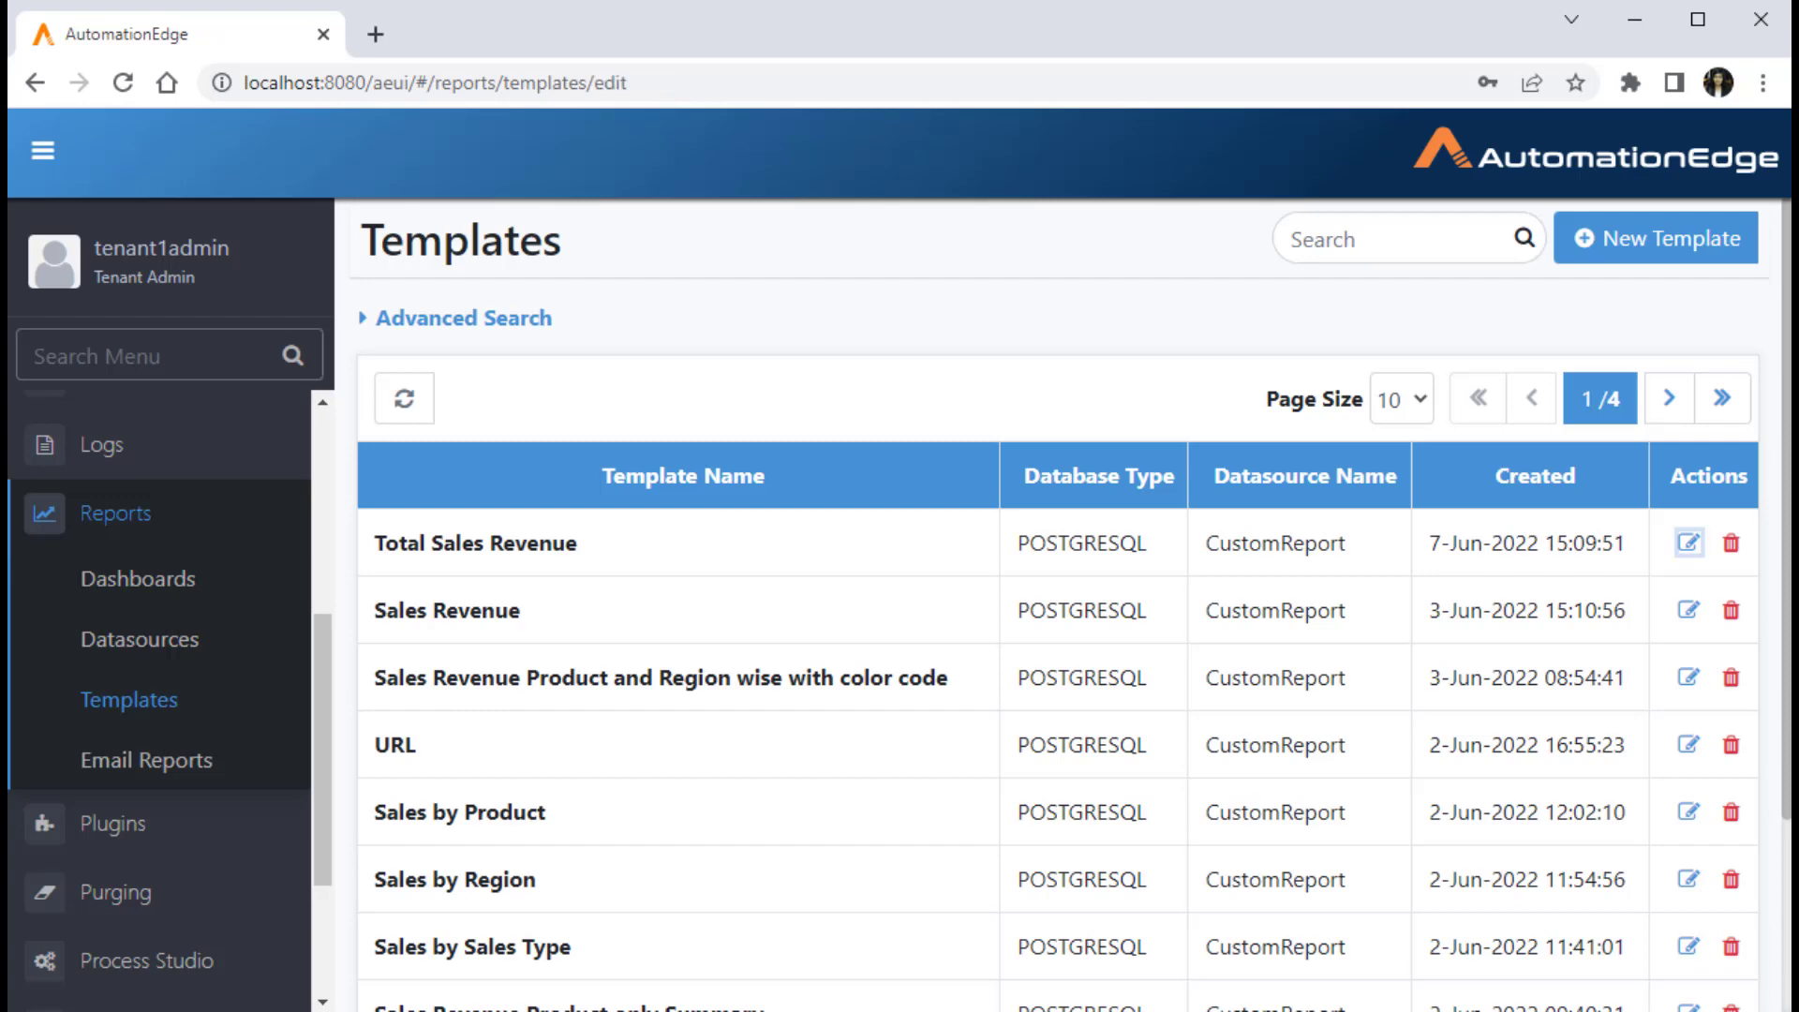
pyautogui.scroll(-5, 1059, 656)
pyautogui.click(903, 737)
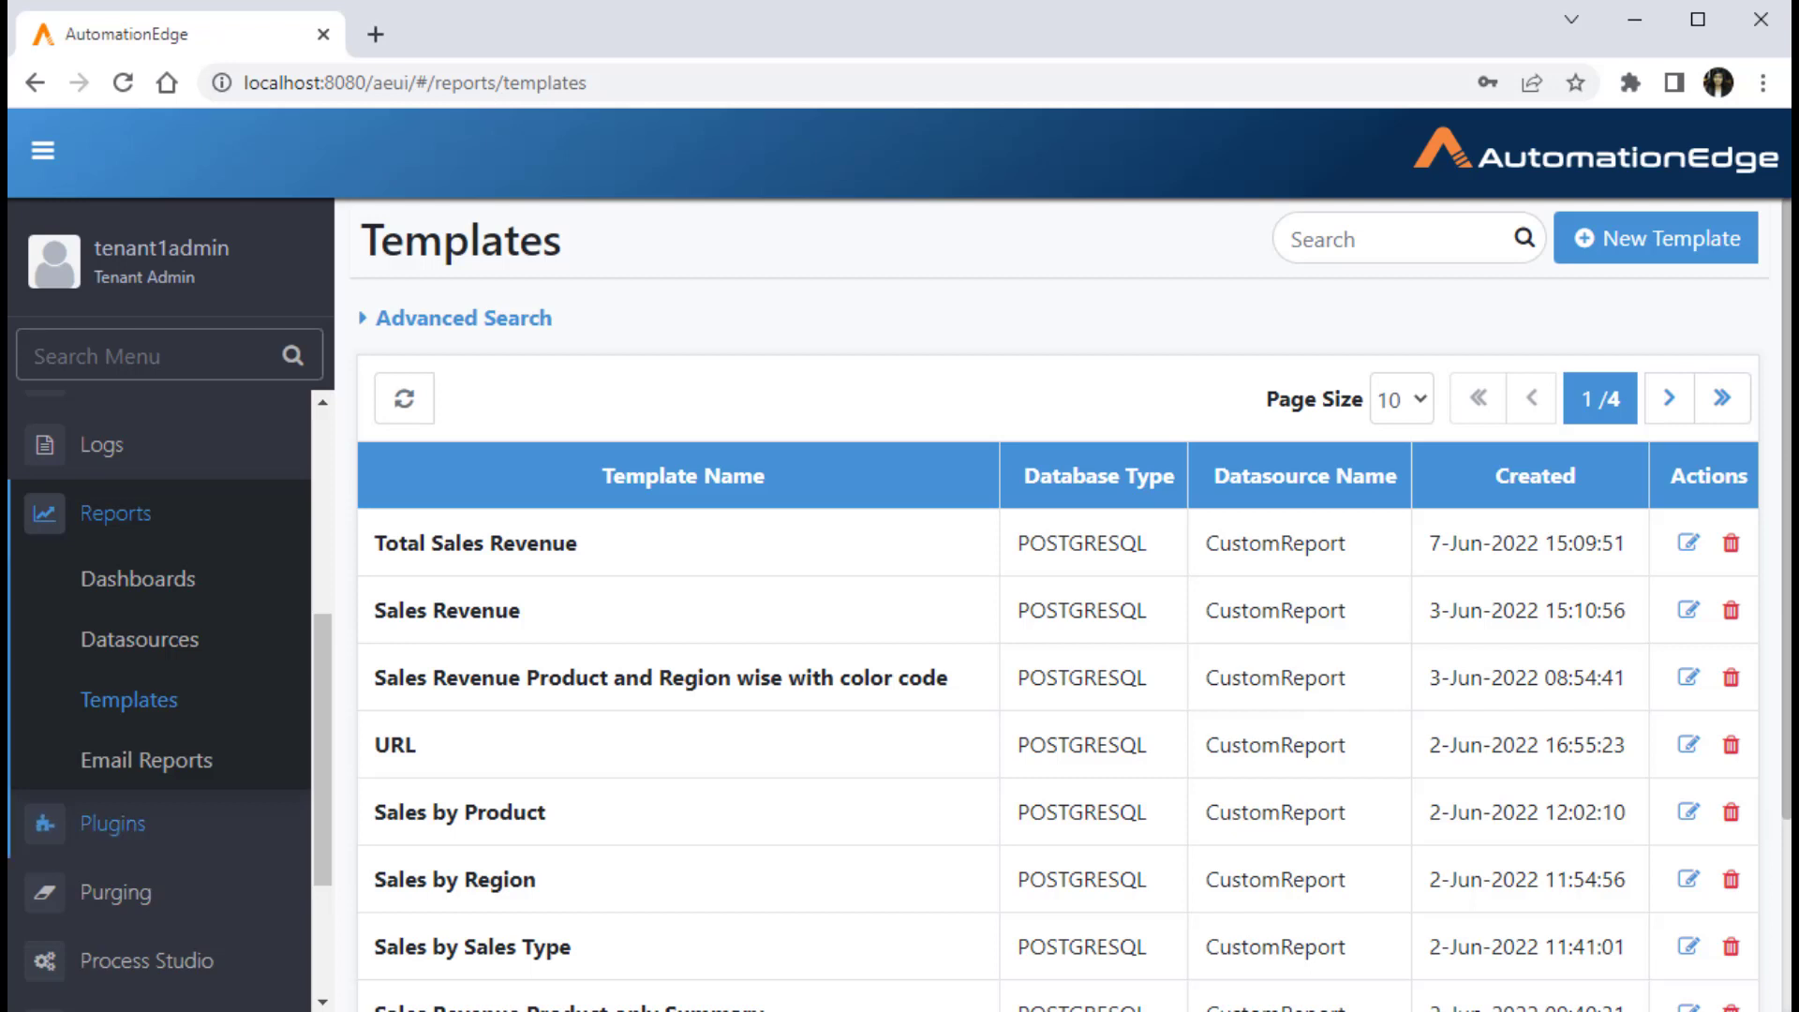
# Step: Go to the report dashboards, switch to the Sales dashboard and start adding a new report to it
pyautogui.scroll(1, 159, 656)
pyautogui.click(138, 611)
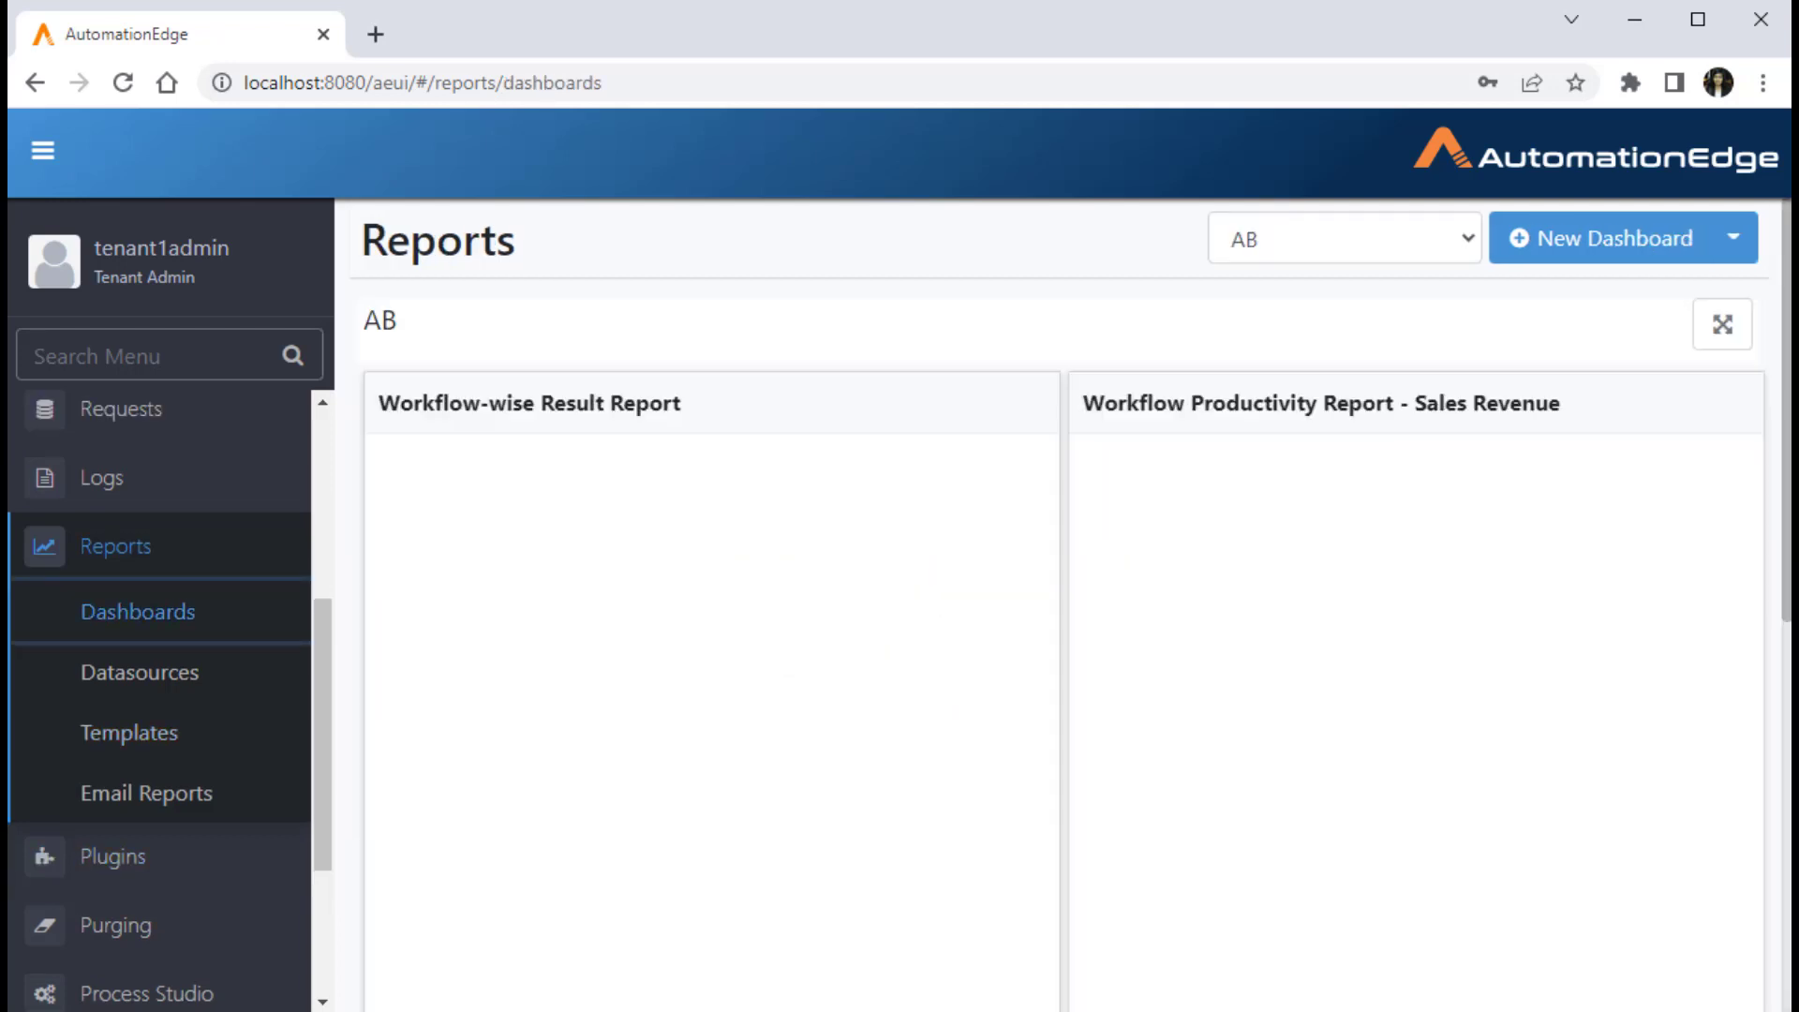
pyautogui.click(1345, 239)
pyautogui.click(1256, 492)
pyautogui.click(1745, 237)
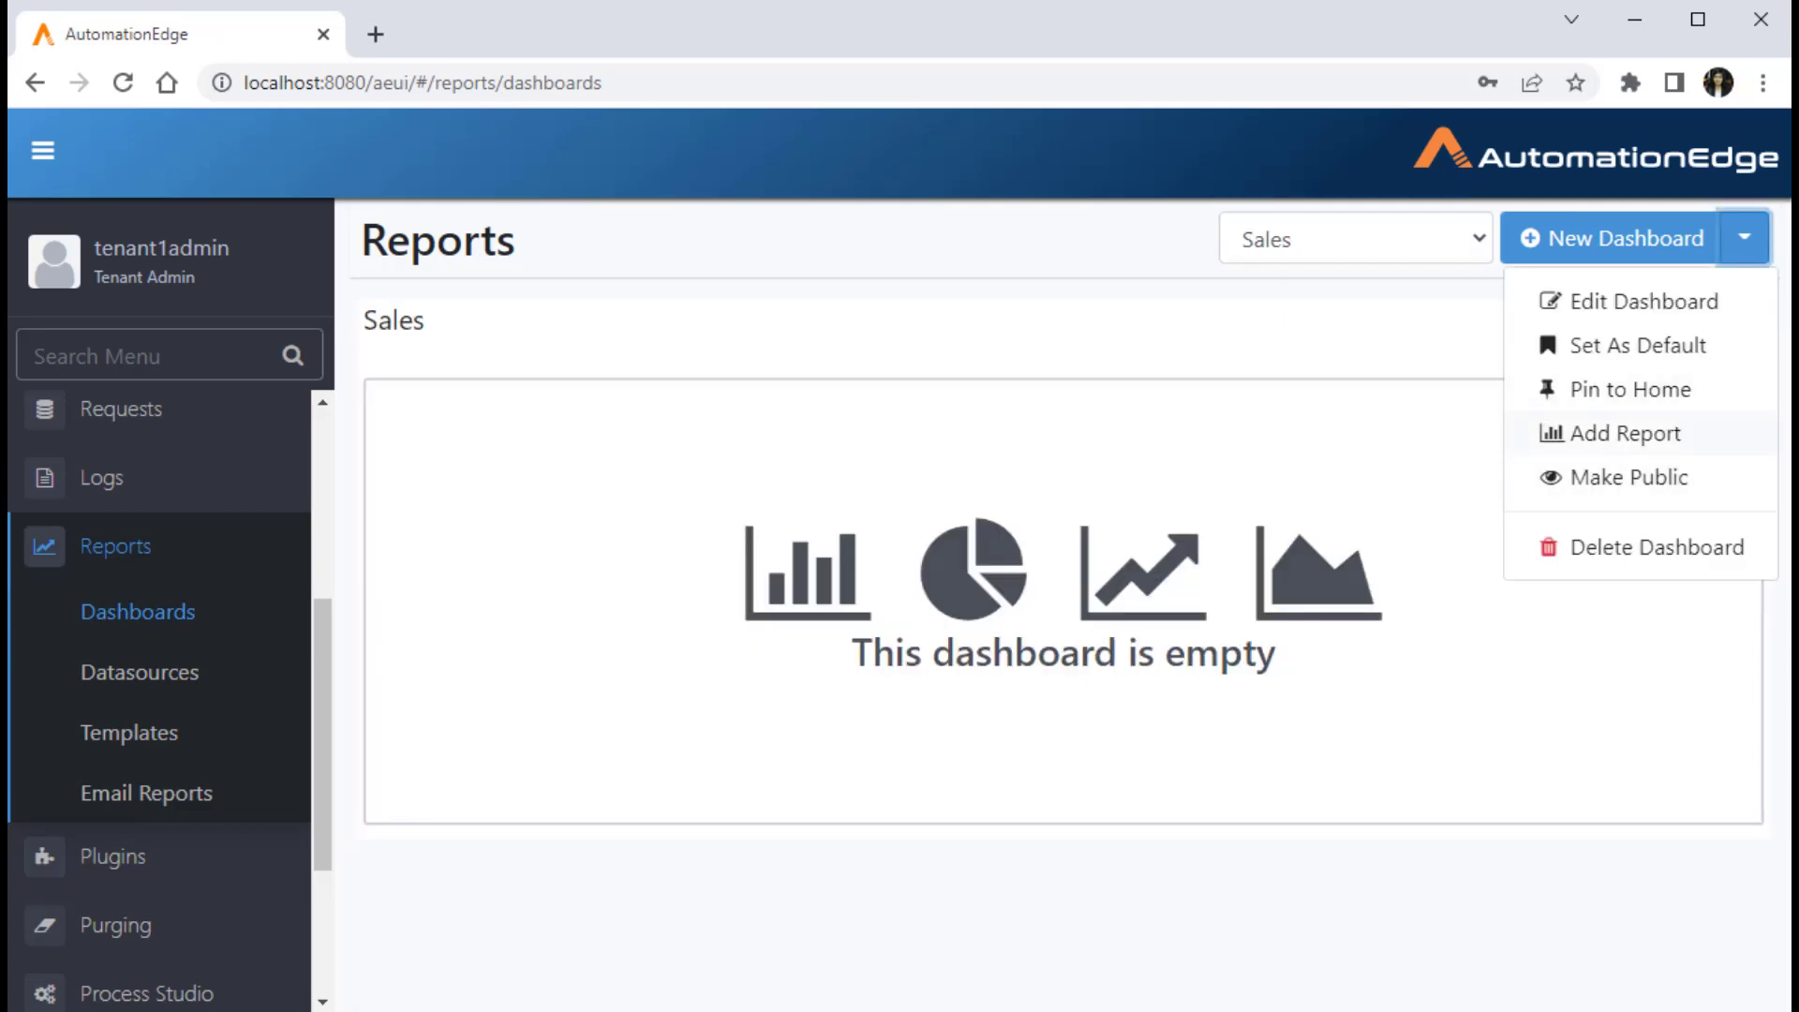
pyautogui.click(1622, 430)
# Step: Generate a report of type Total Sales Revenue (Custom) with a page size of 50
pyautogui.click(899, 318)
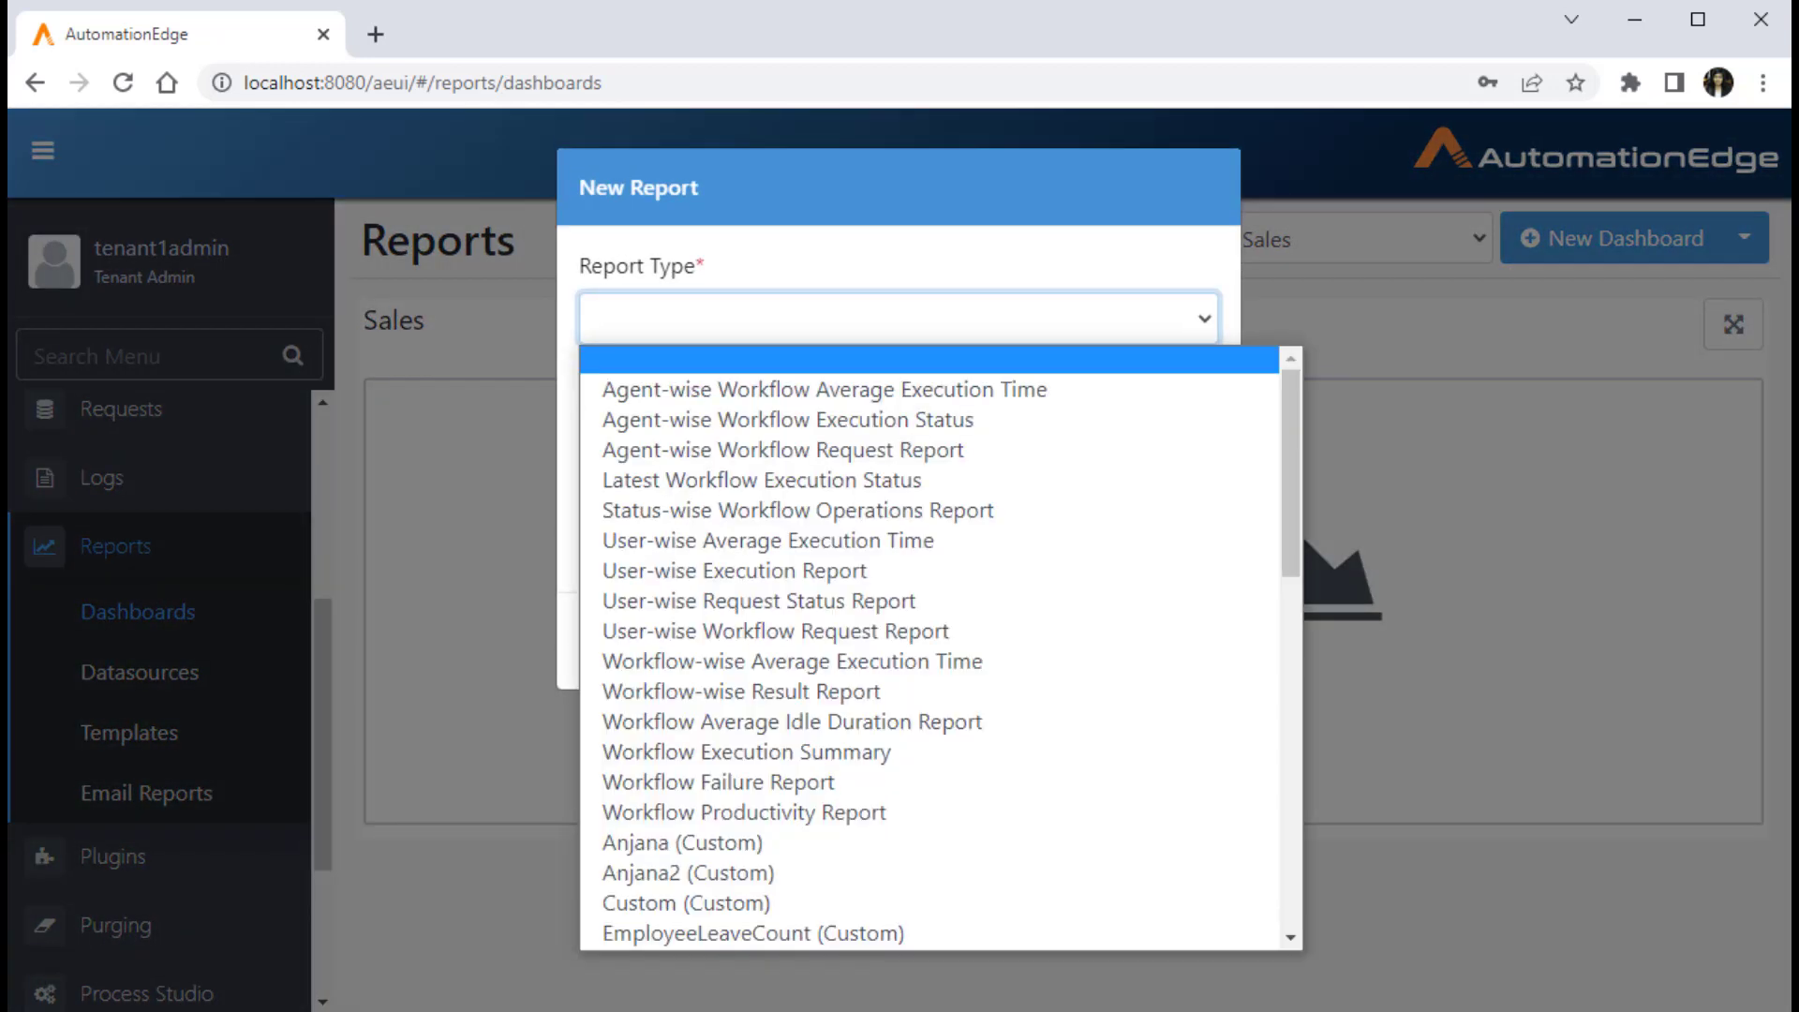
pyautogui.scroll(-10, 928, 637)
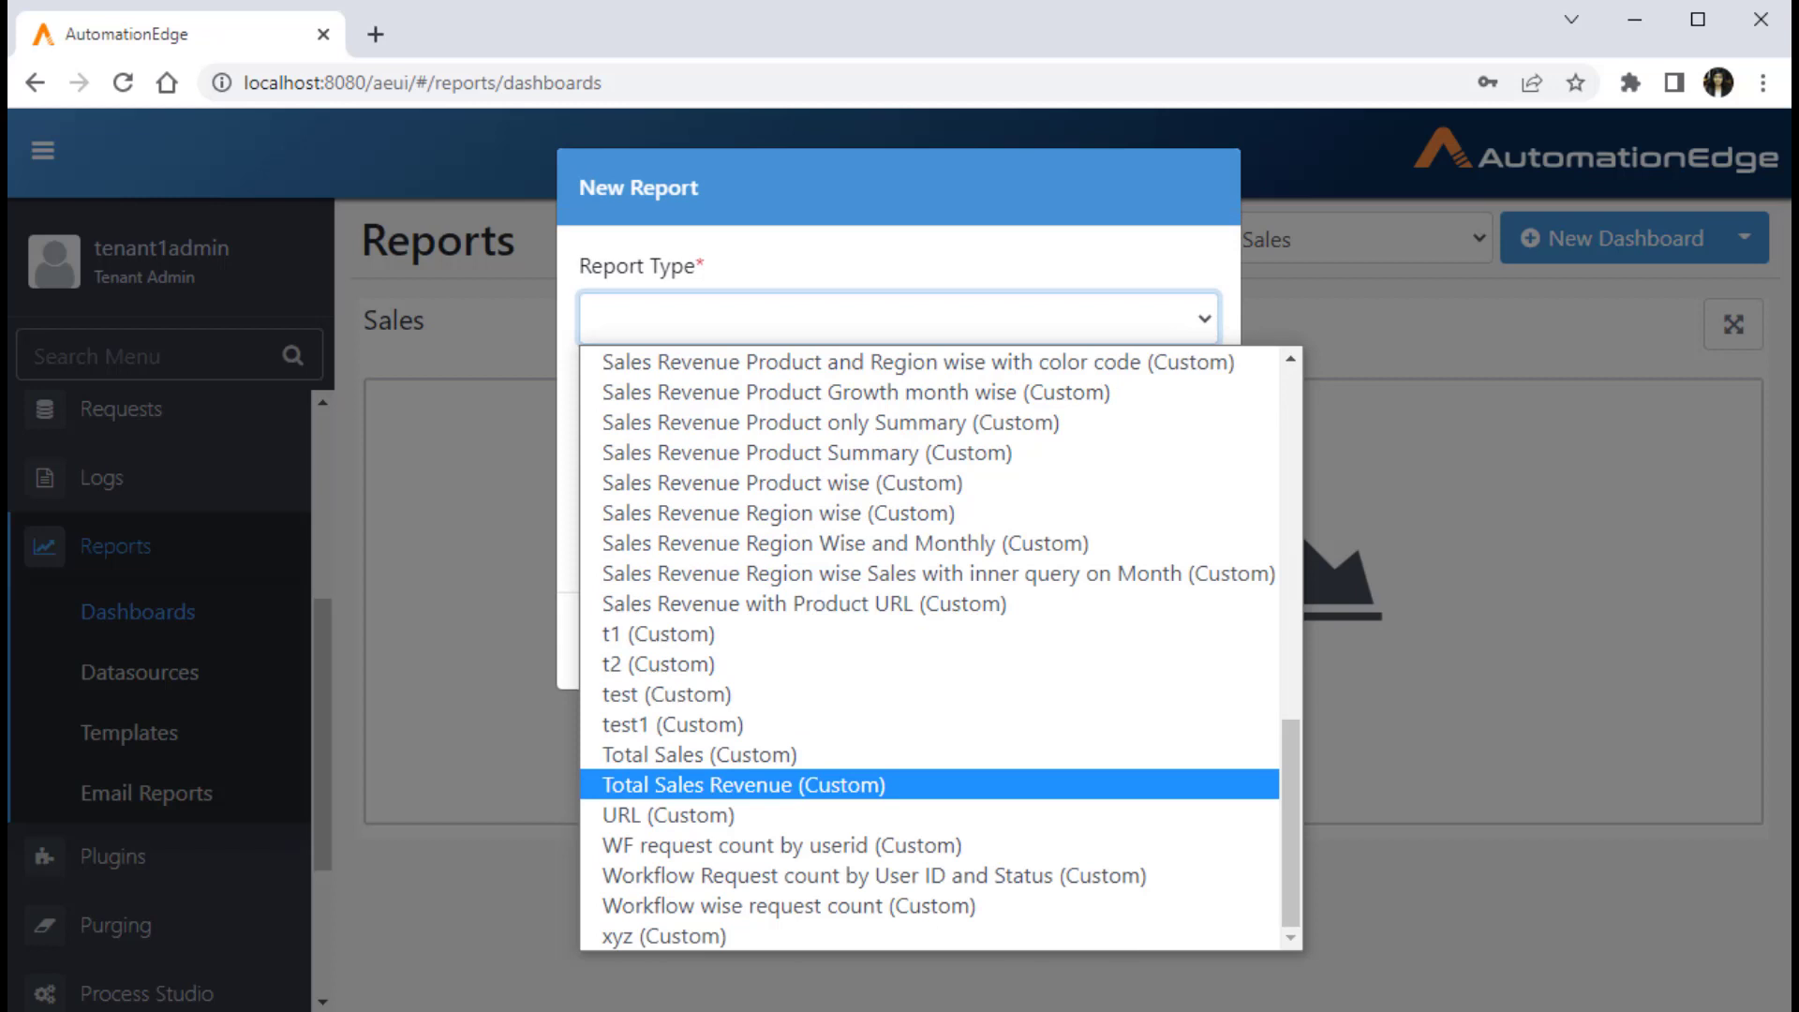
pyautogui.click(744, 784)
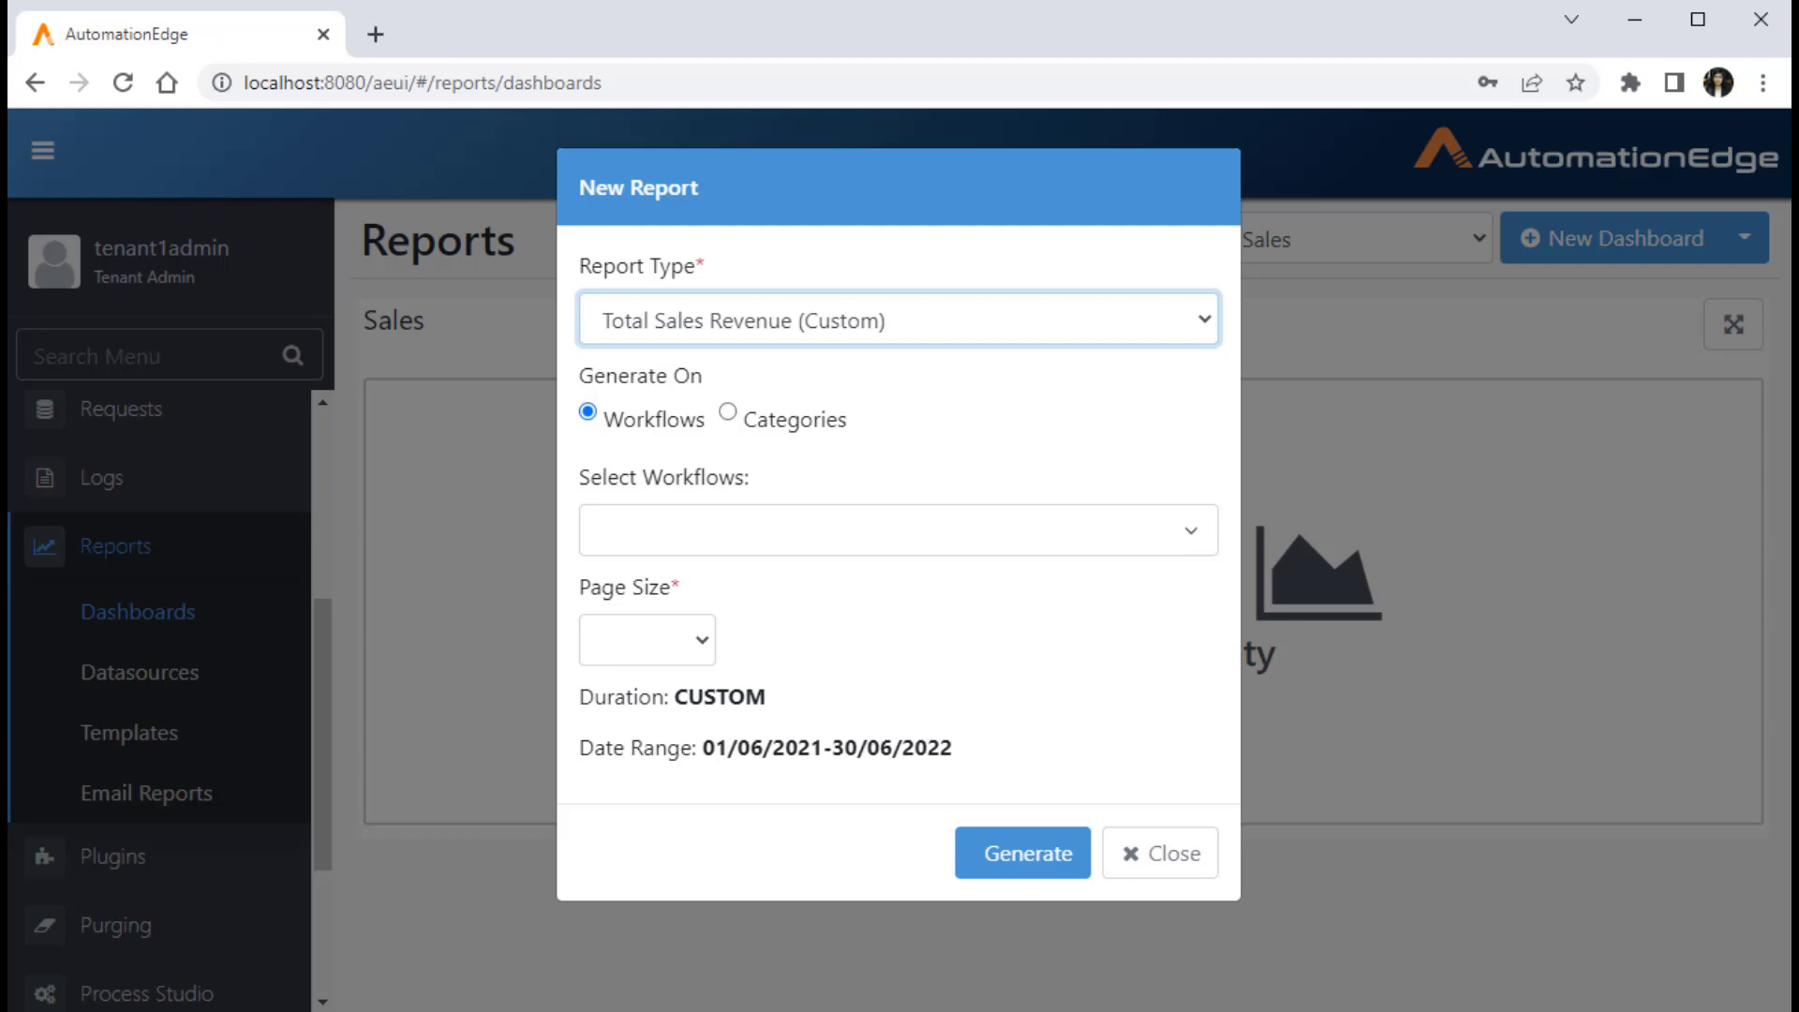
pyautogui.click(899, 531)
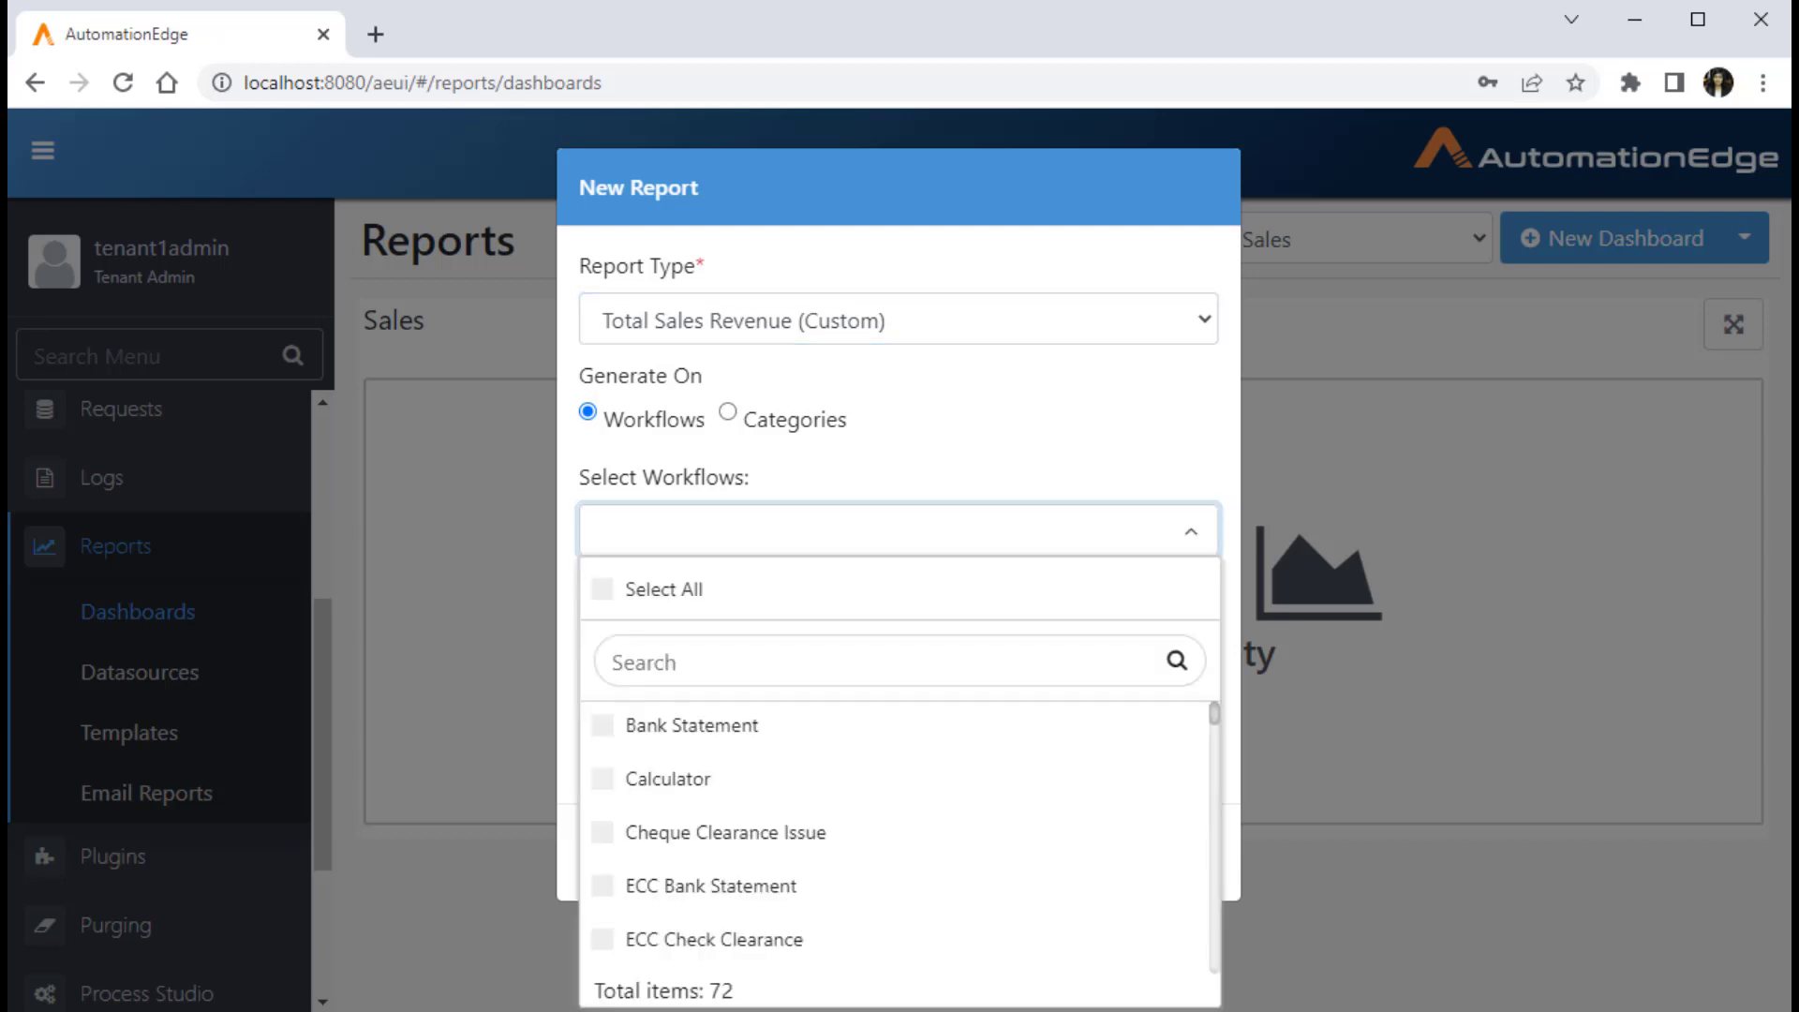
pyautogui.click(899, 531)
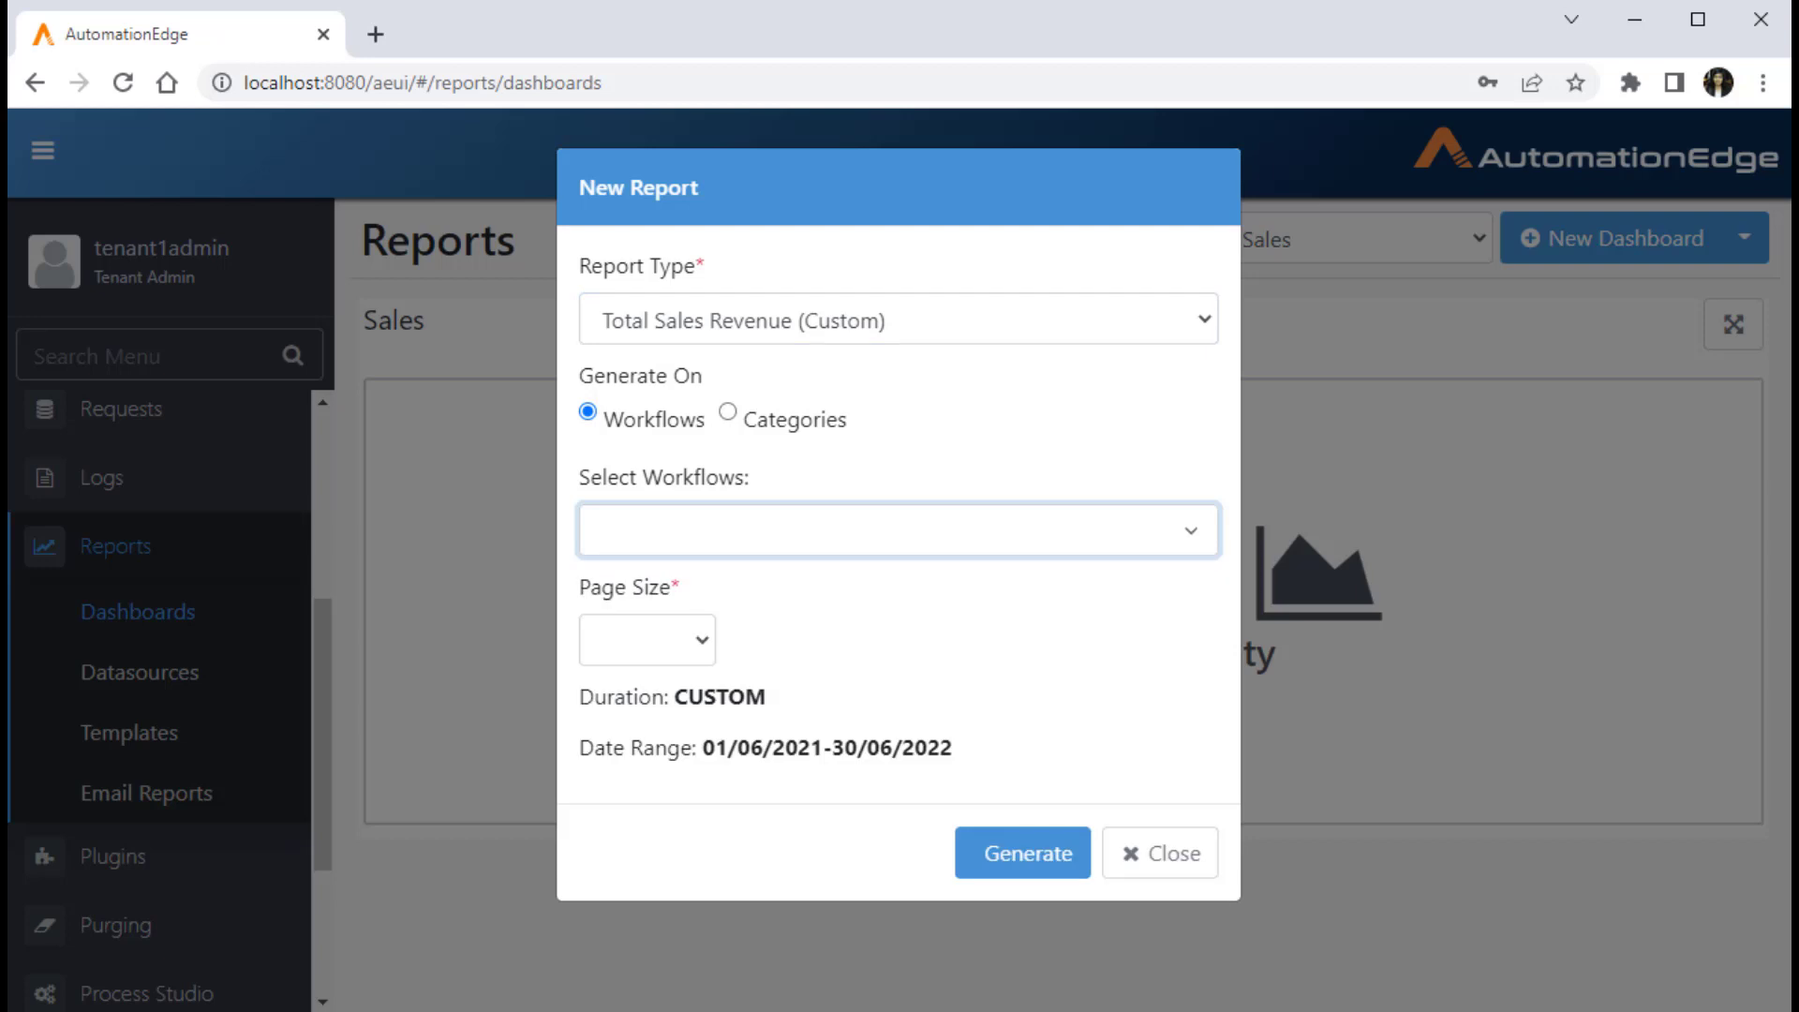
pyautogui.click(647, 639)
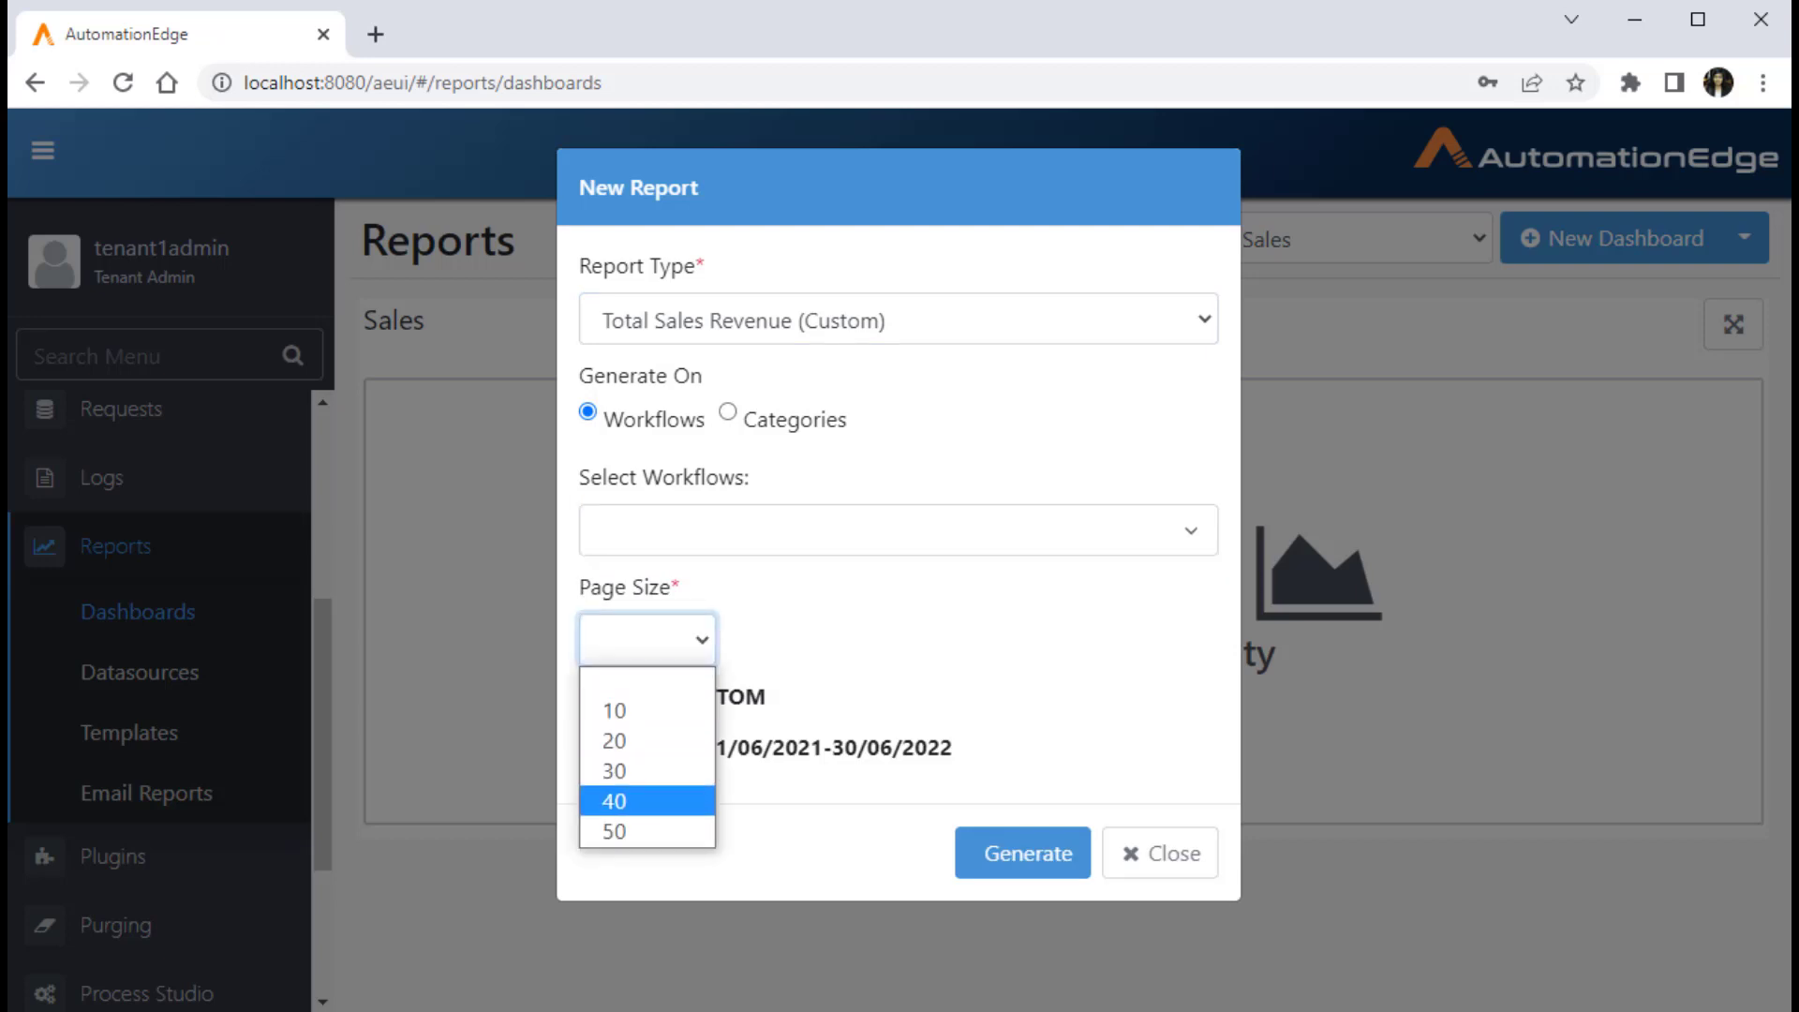
pyautogui.click(647, 832)
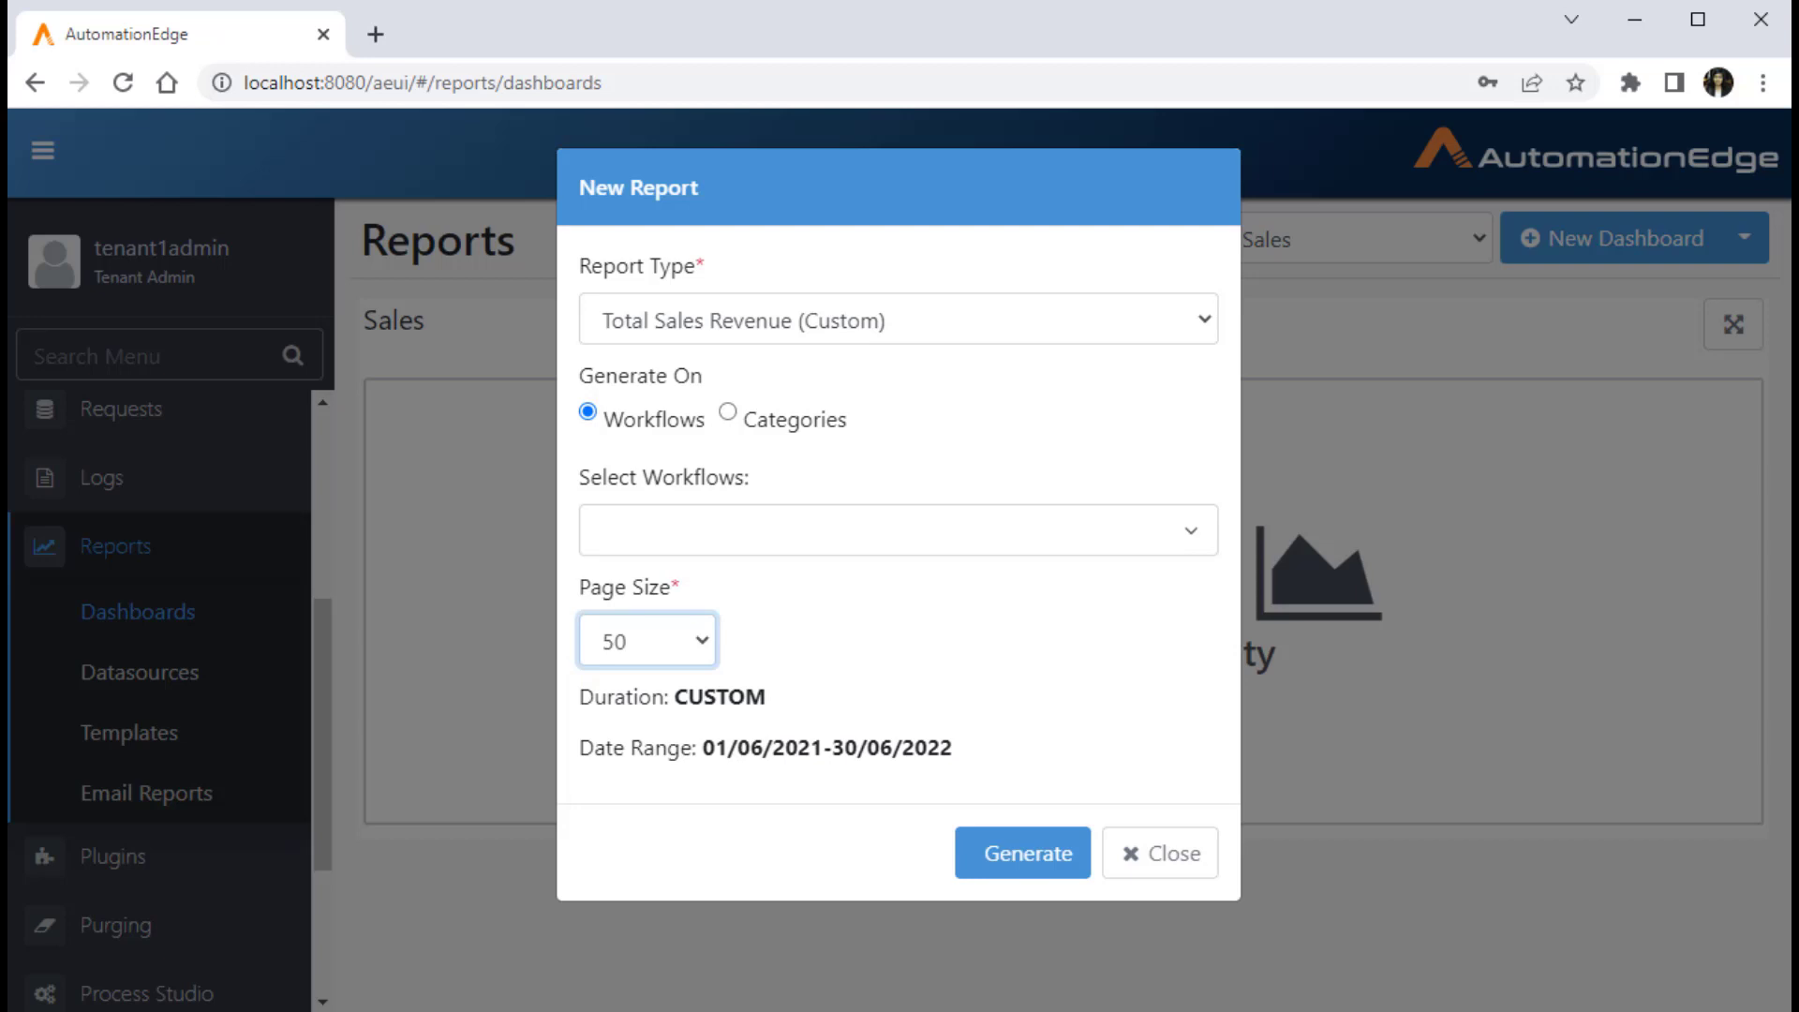
pyautogui.click(1023, 853)
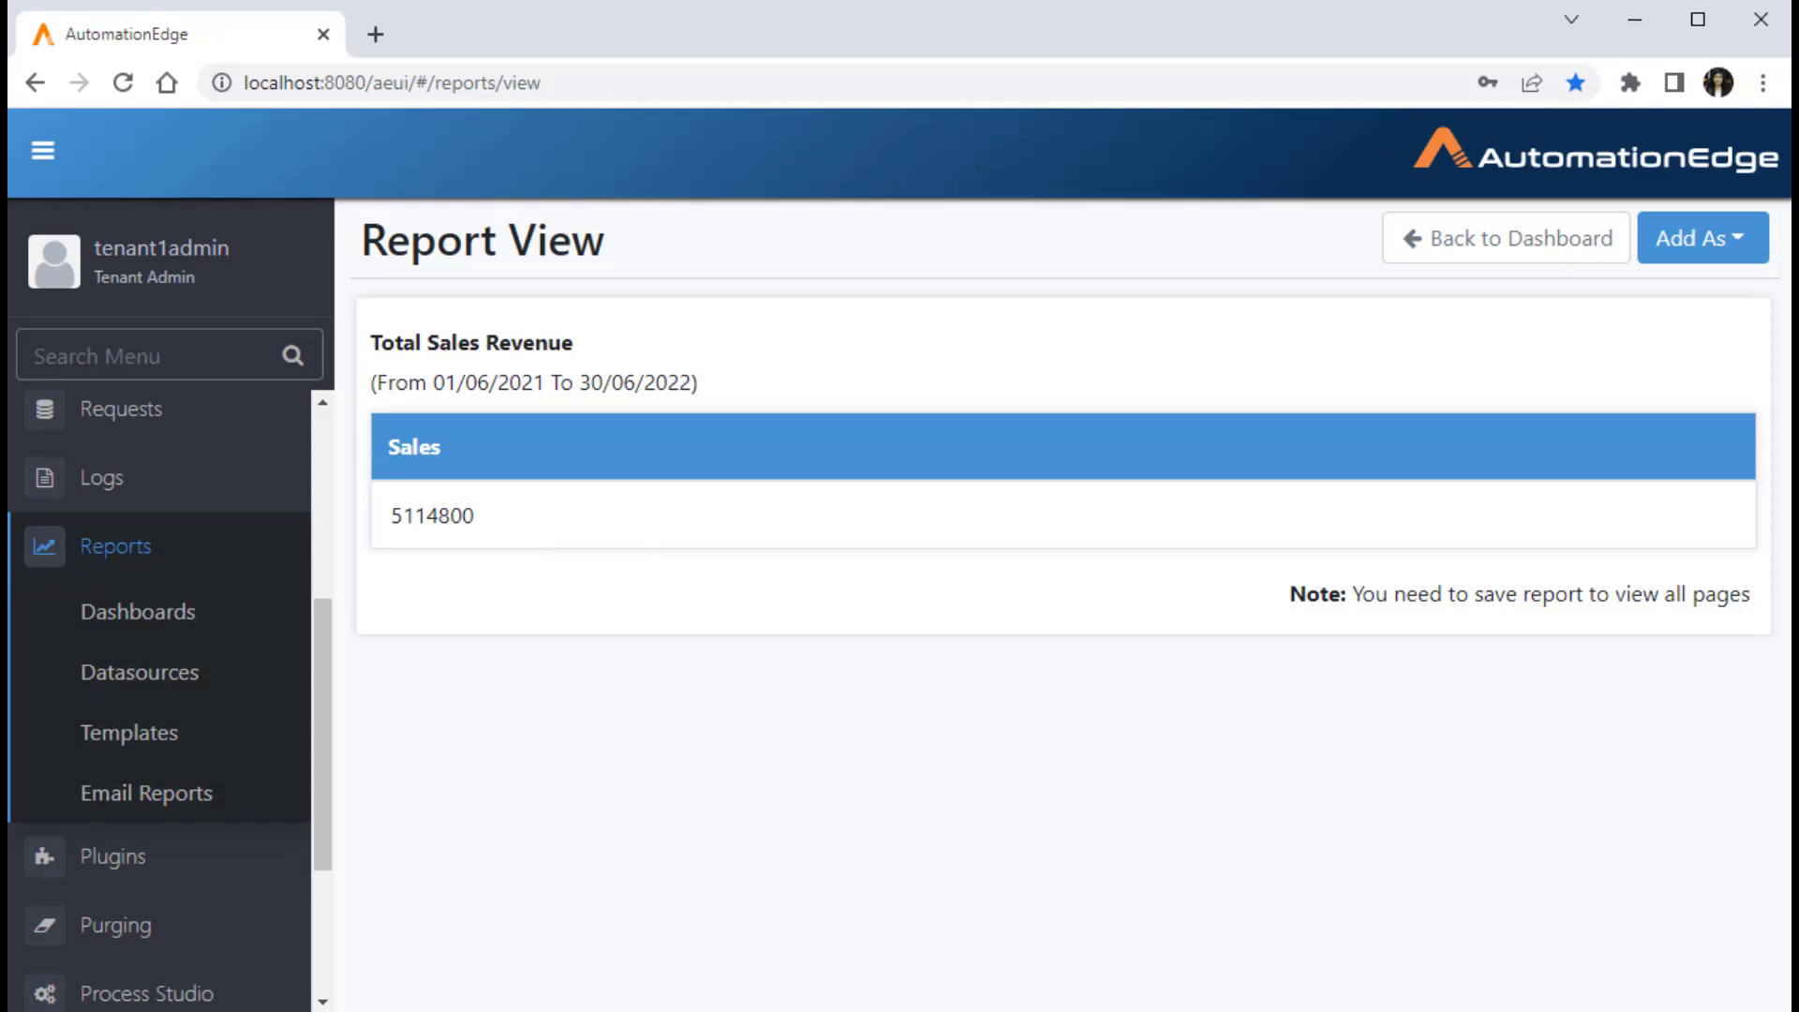
# Step: Add the generated report to the Sales dashboard as a table titled "Total Sales Revenue"
pyautogui.click(1701, 238)
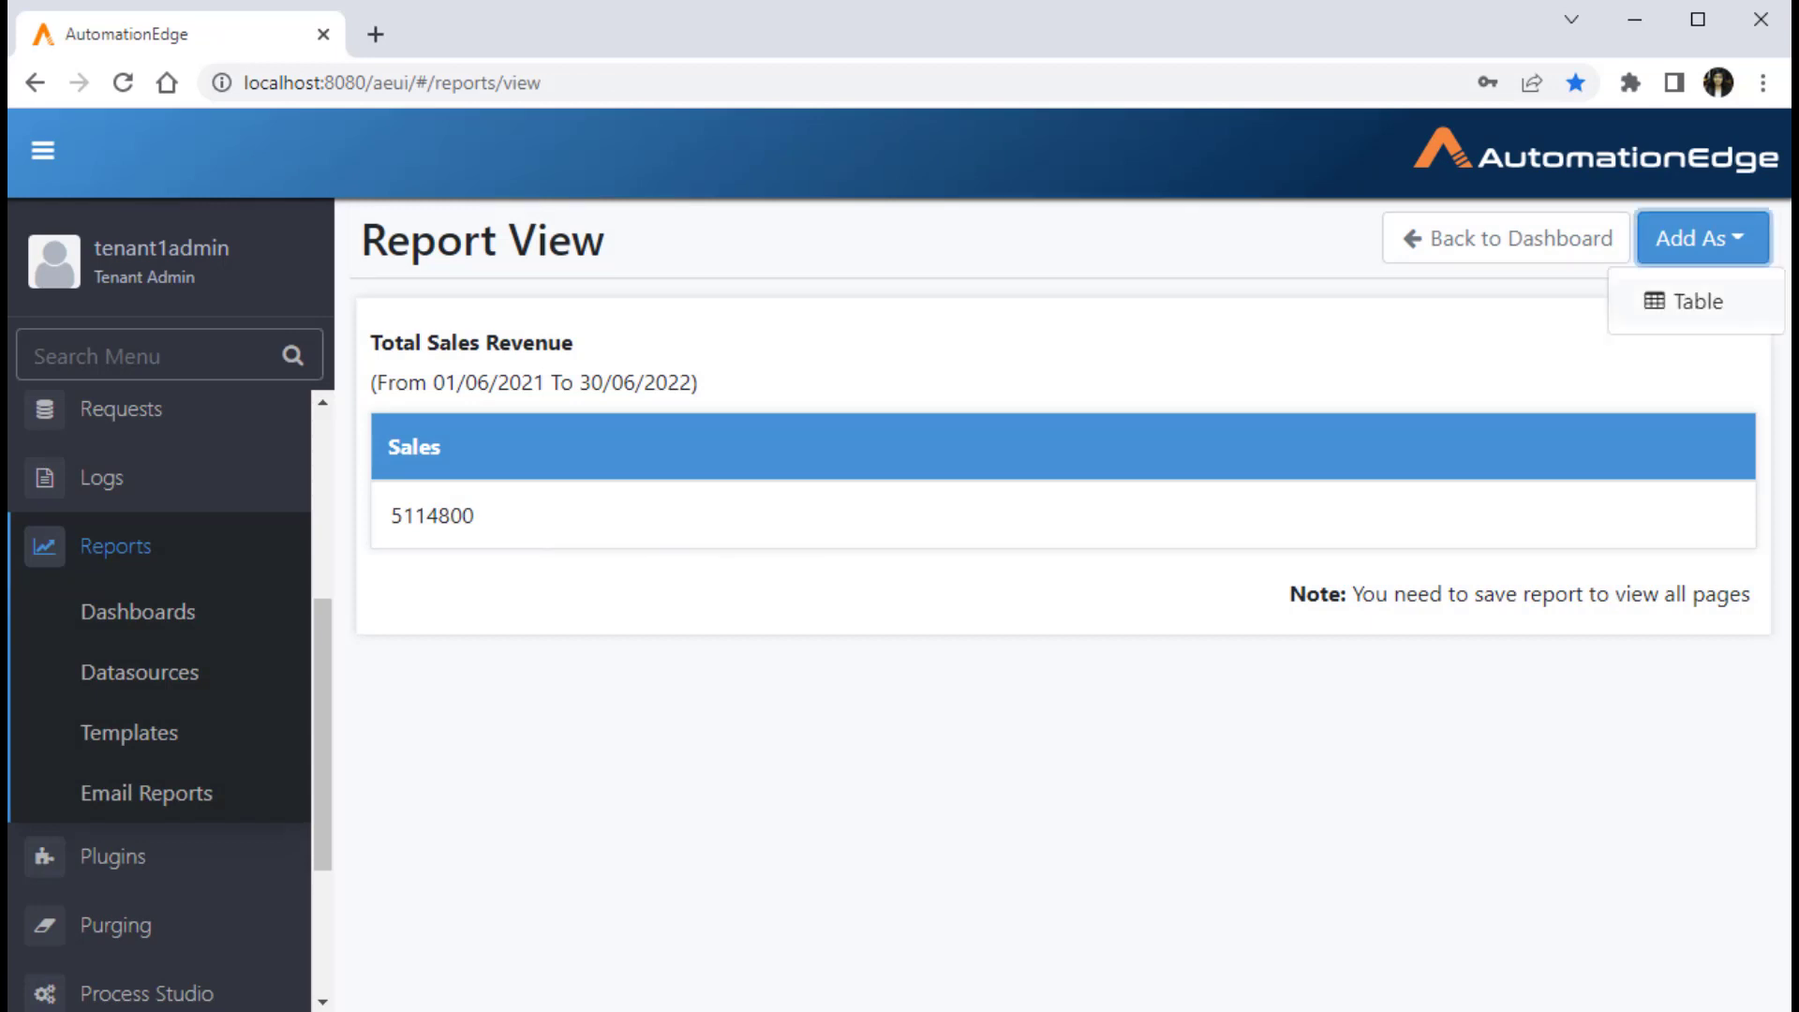
pyautogui.click(1687, 301)
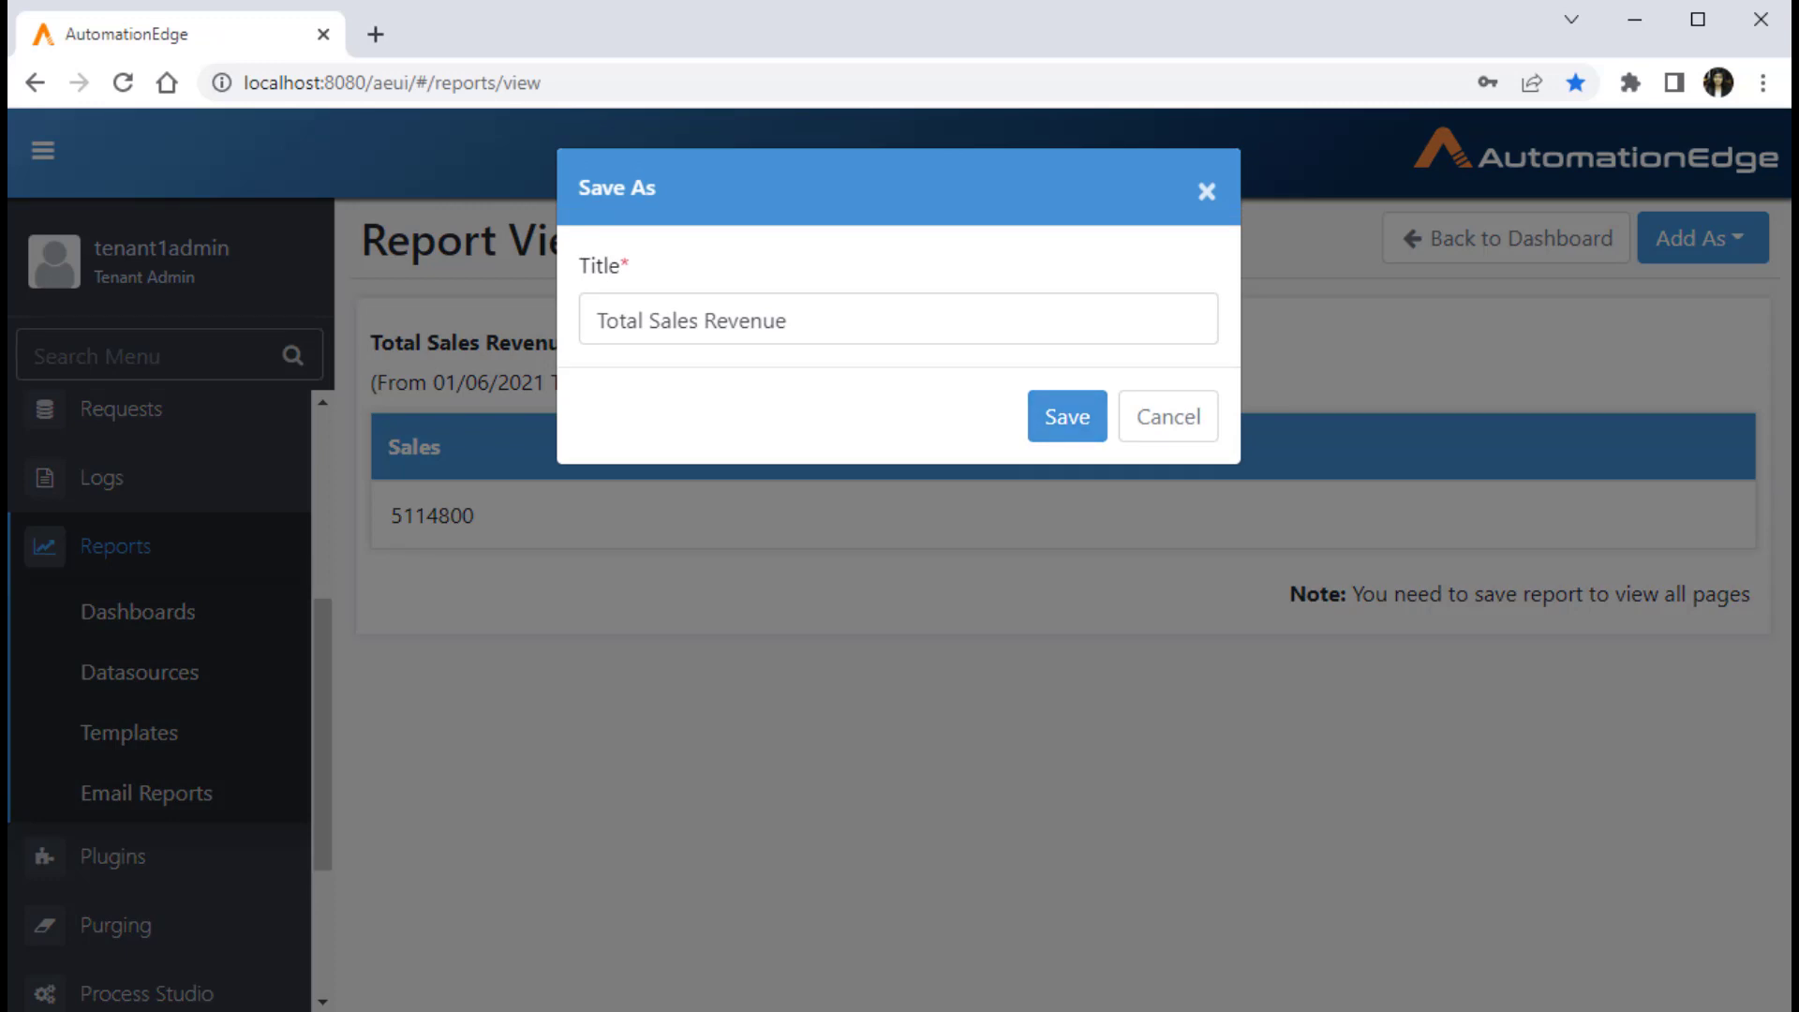
pyautogui.click(1067, 416)
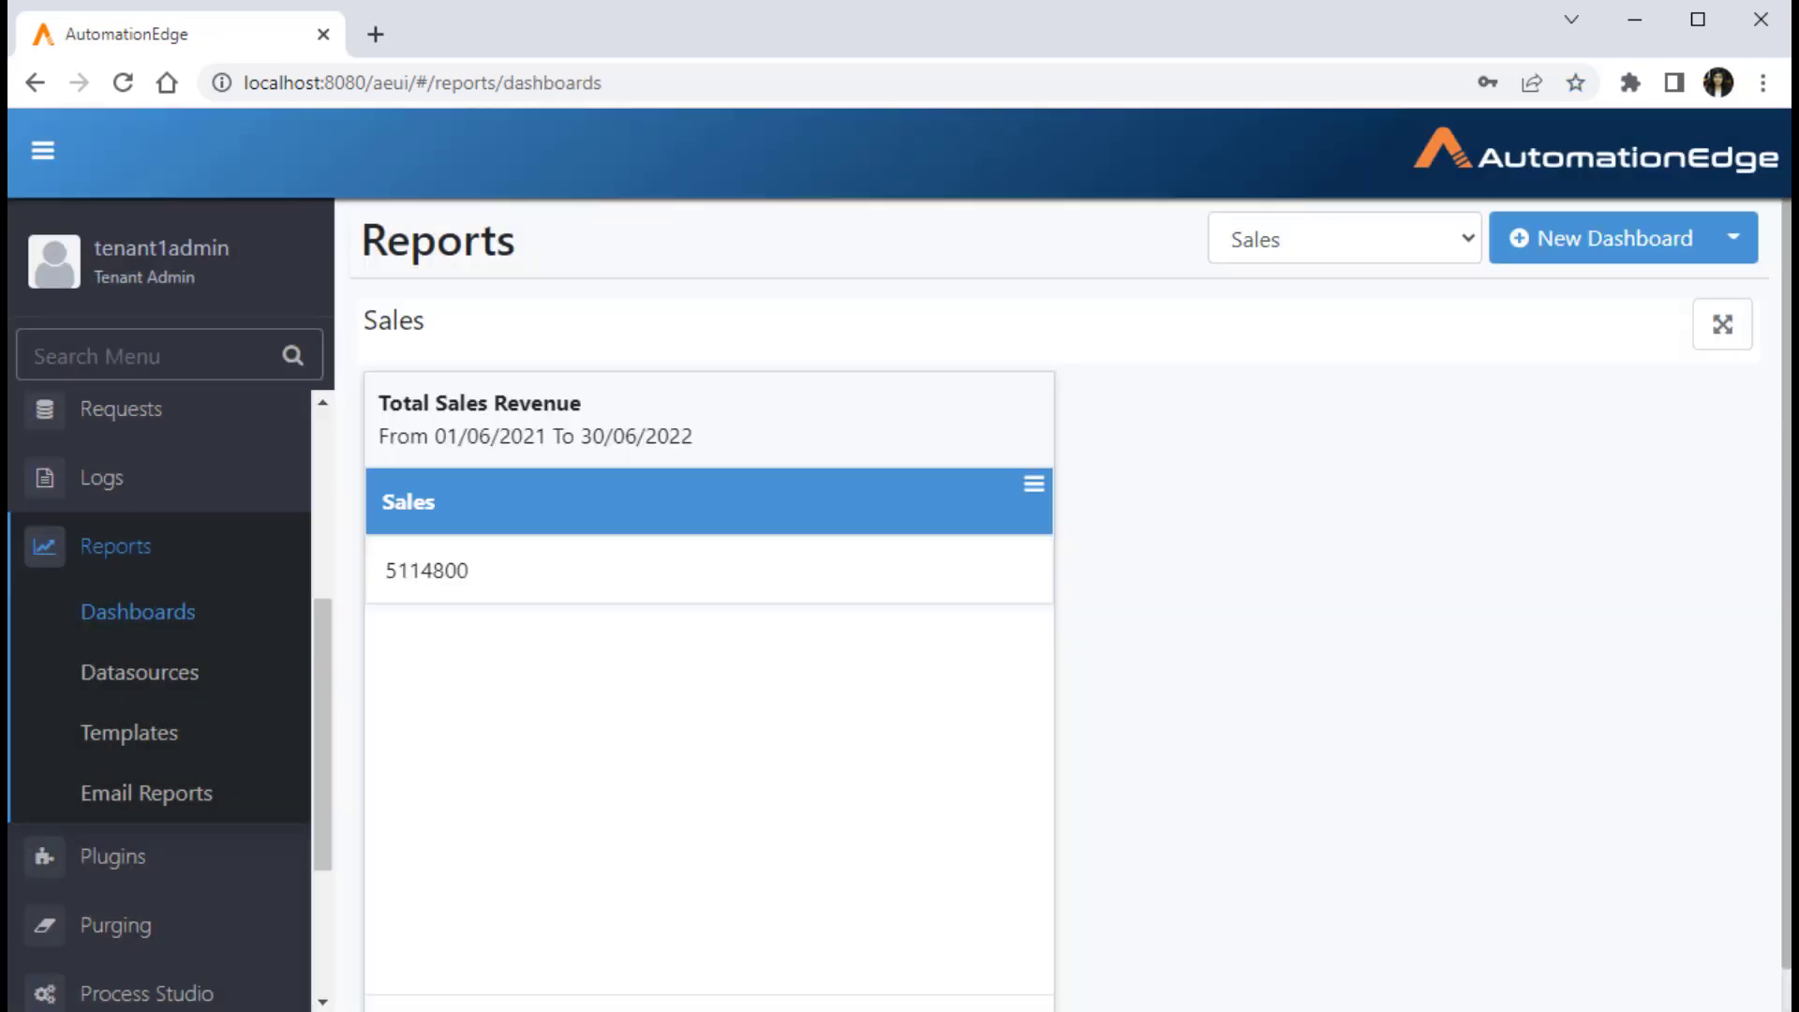
pyautogui.scroll(-1, 1072, 605)
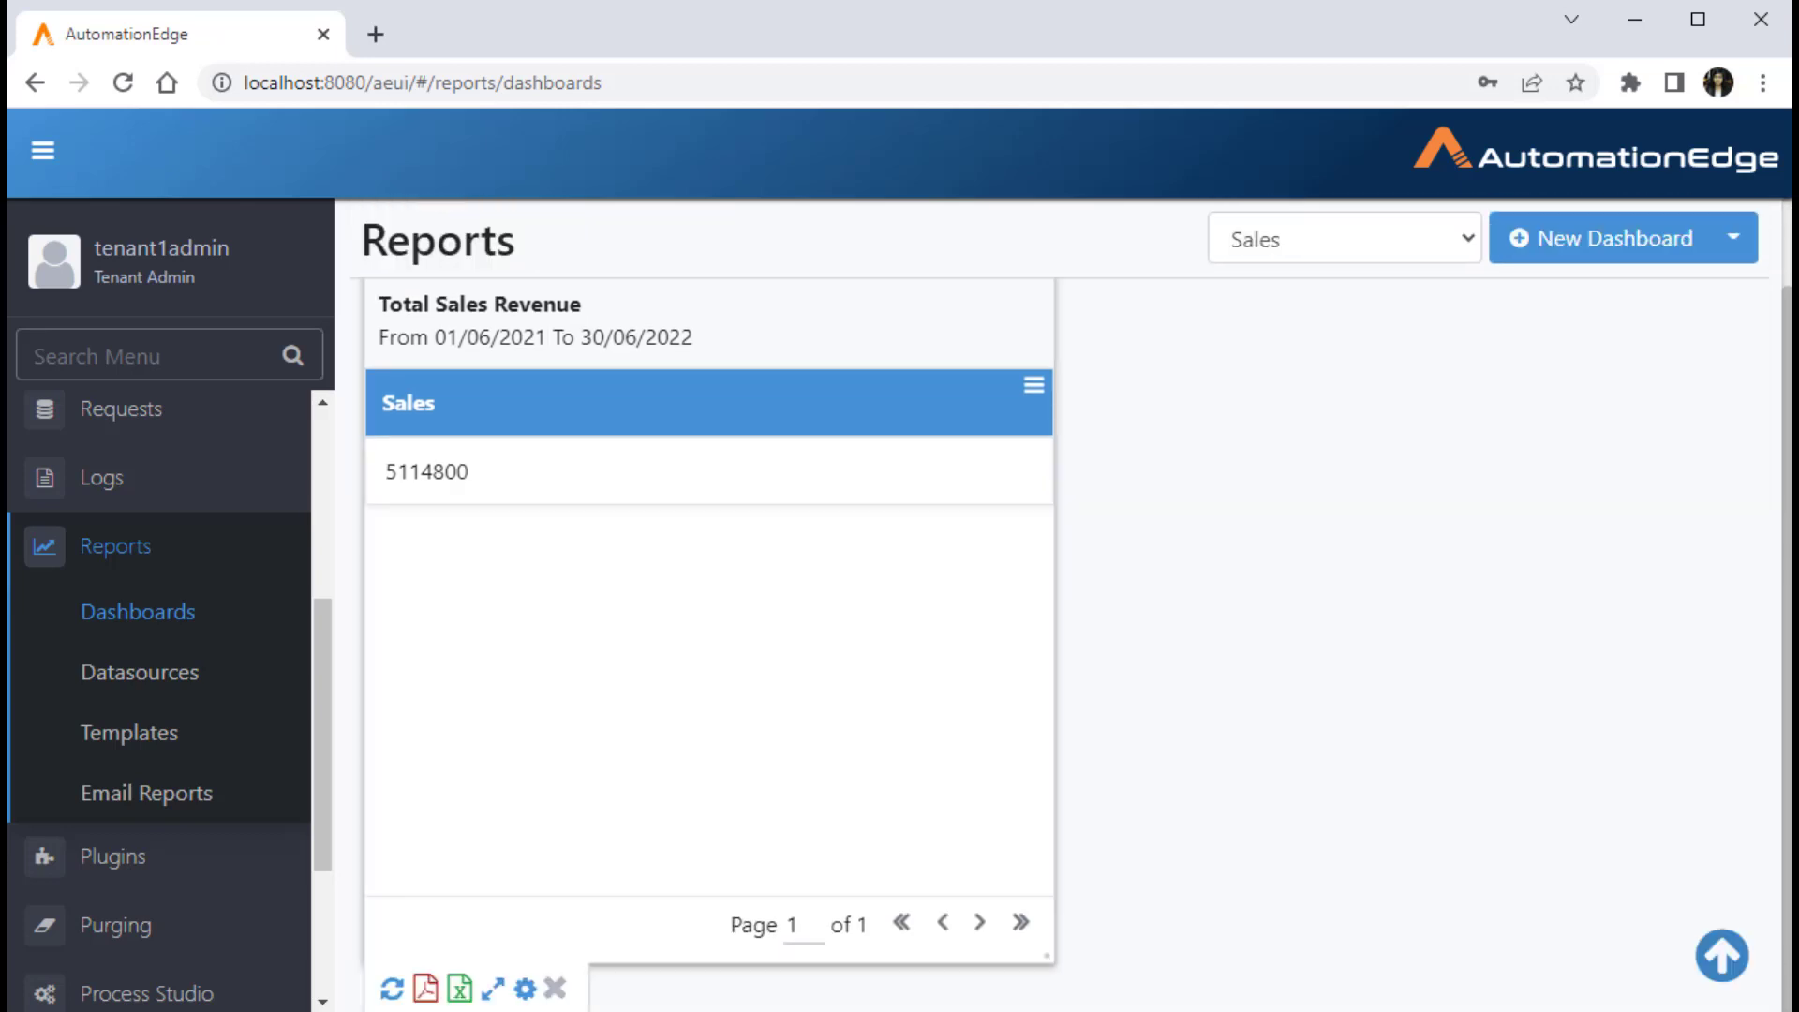